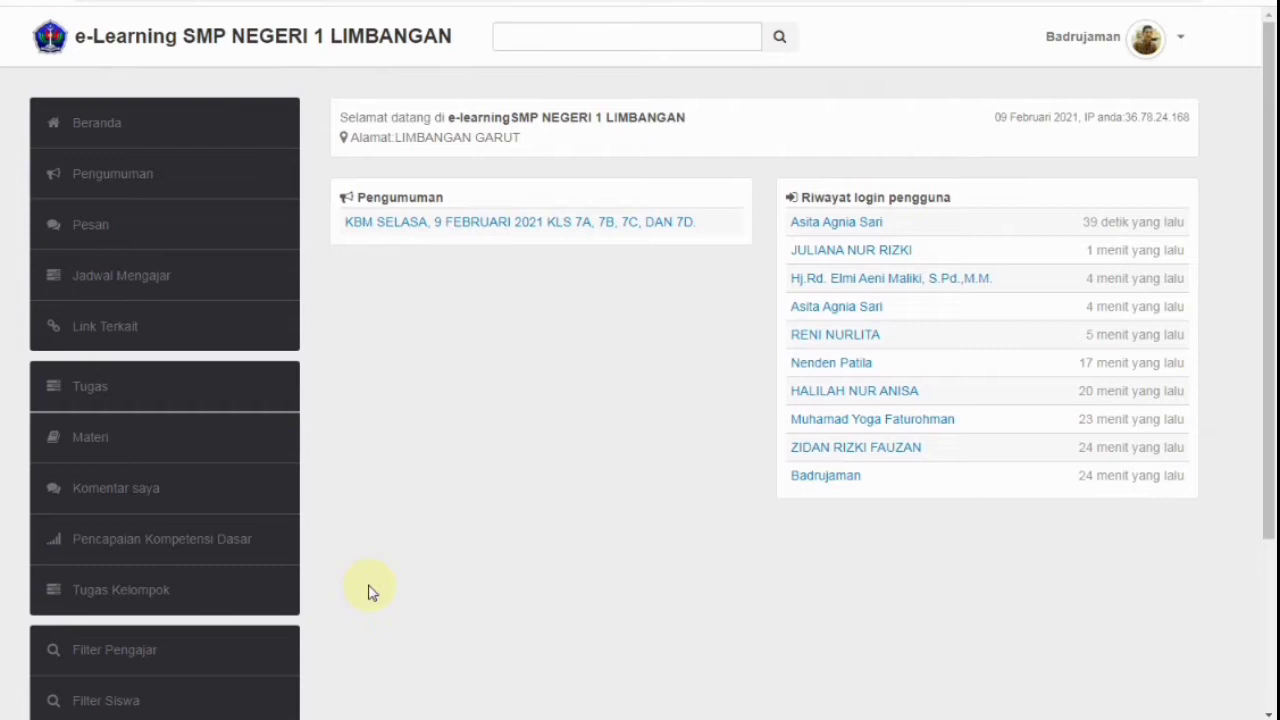
- Start a new written material (Materi Tertulis) and give it the title "Materi ke 1"
{"action": "left_click", "coordinate": [141, 447]}
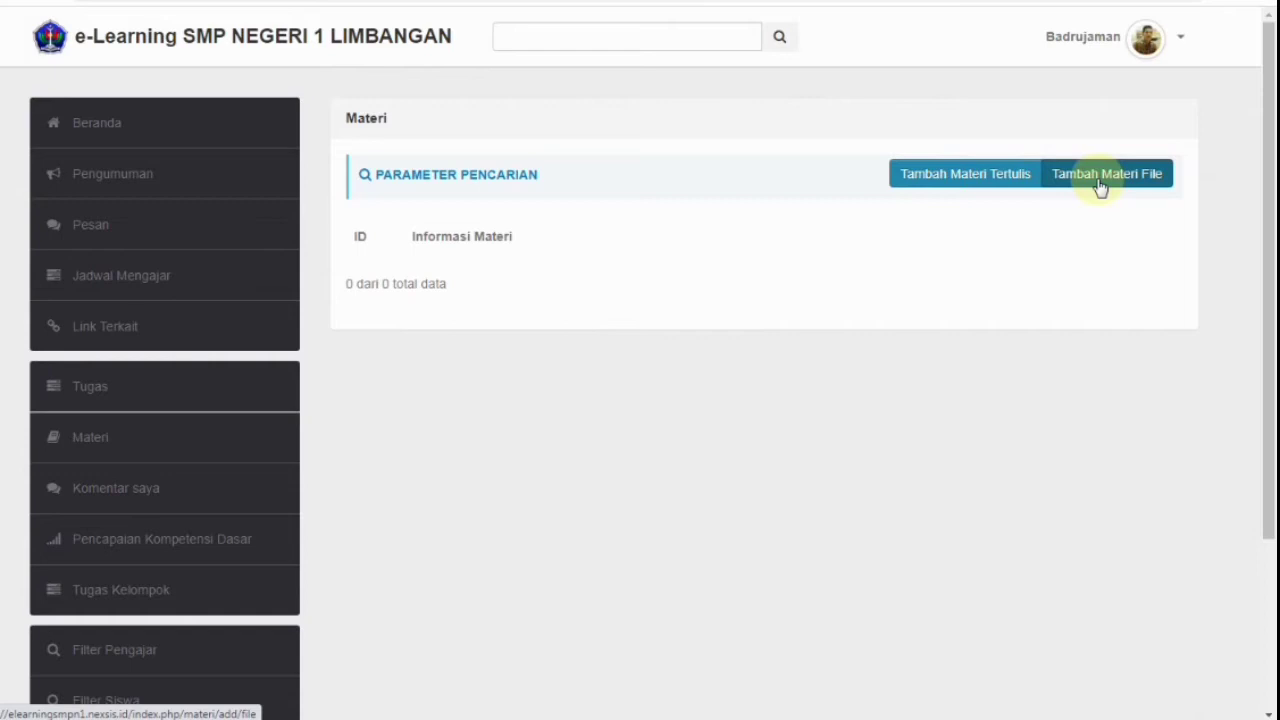
{"action": "left_click", "coordinate": [915, 180]}
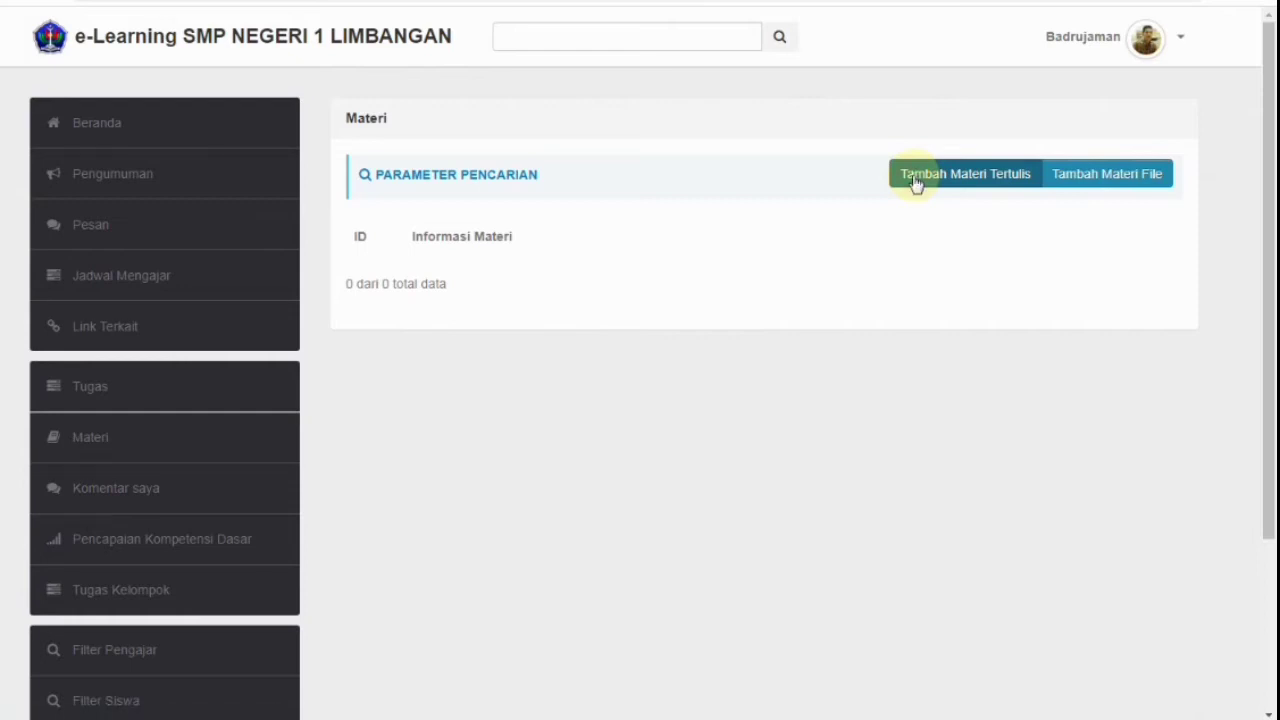
{"action": "left_click", "coordinate": [569, 172]}
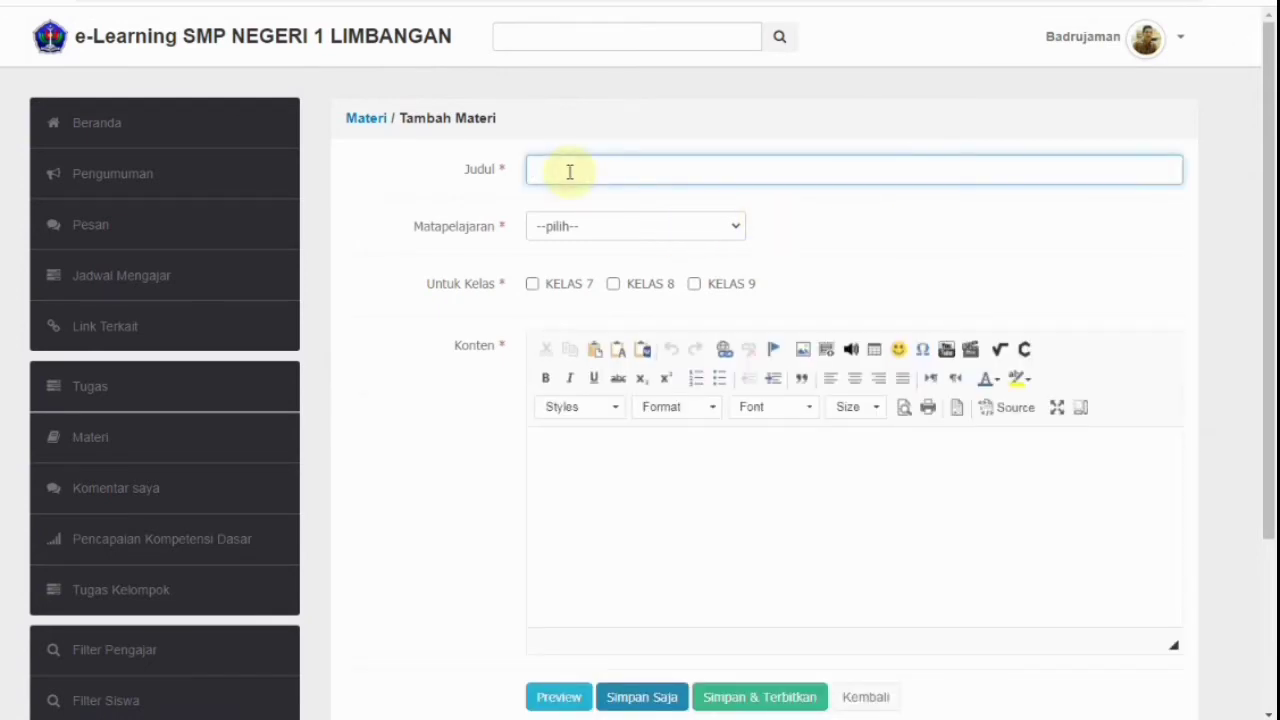
{"action": "type", "text": "Materi ke 1"}
- Set the material's subject to Informatika and assign it to KELAS 9
{"action": "left_click", "coordinate": [651, 228]}
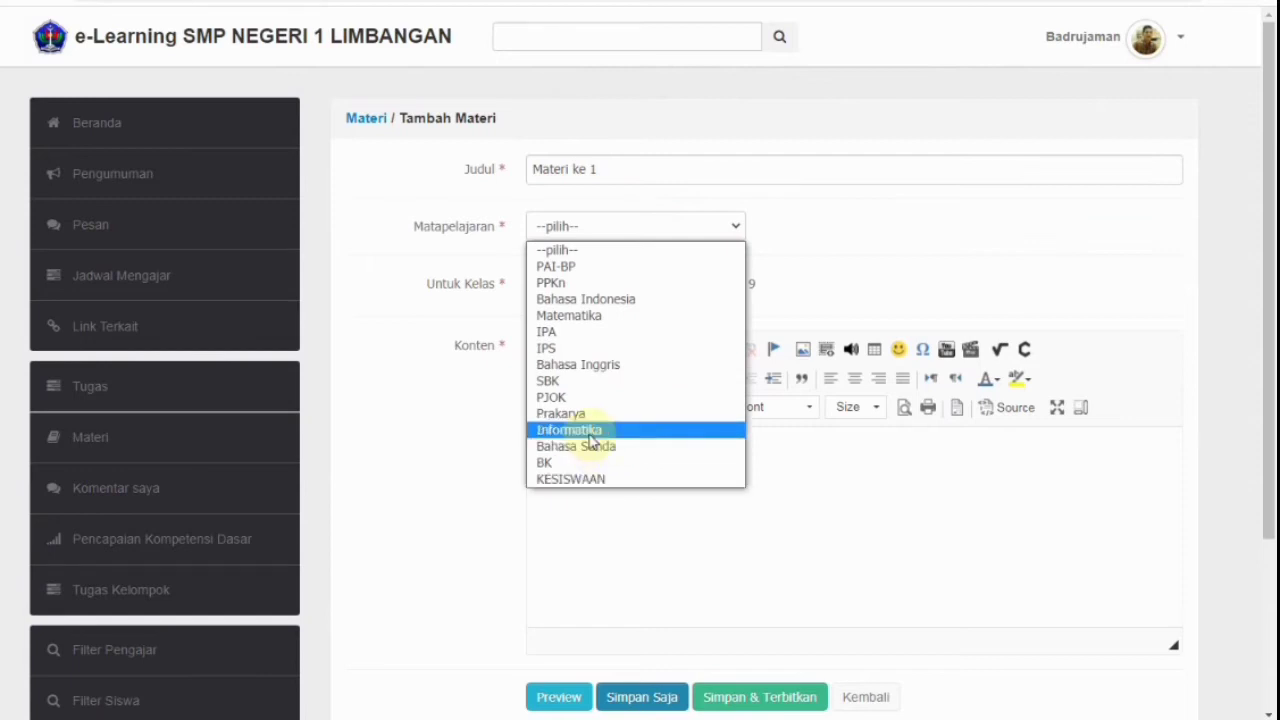
{"action": "left_click", "coordinate": [590, 430]}
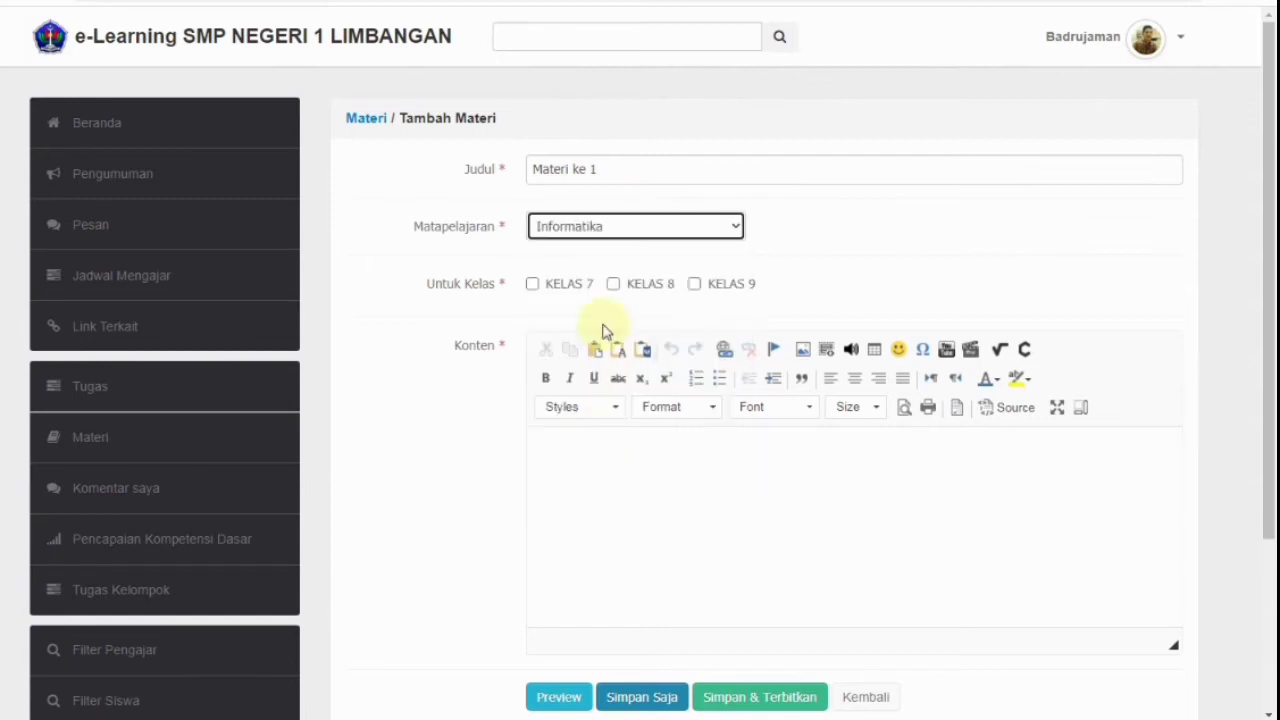
{"action": "left_click", "coordinate": [694, 285]}
- Write "Materi Bab 1" in the content with "fkfjgklfjlkglk" on the line below, ending with a new empty line
{"action": "scroll", "coordinate": [666, 434], "scroll_direction": "down", "scroll_amount": 2}
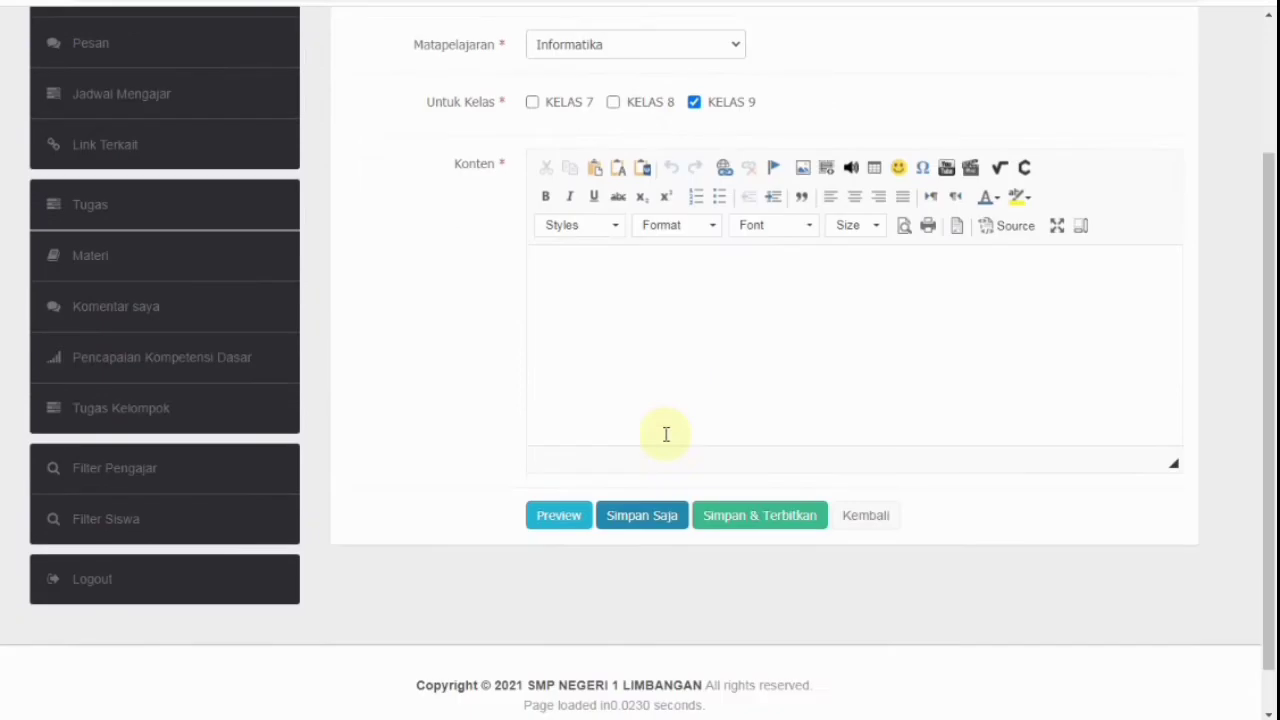
{"action": "left_click", "coordinate": [606, 296]}
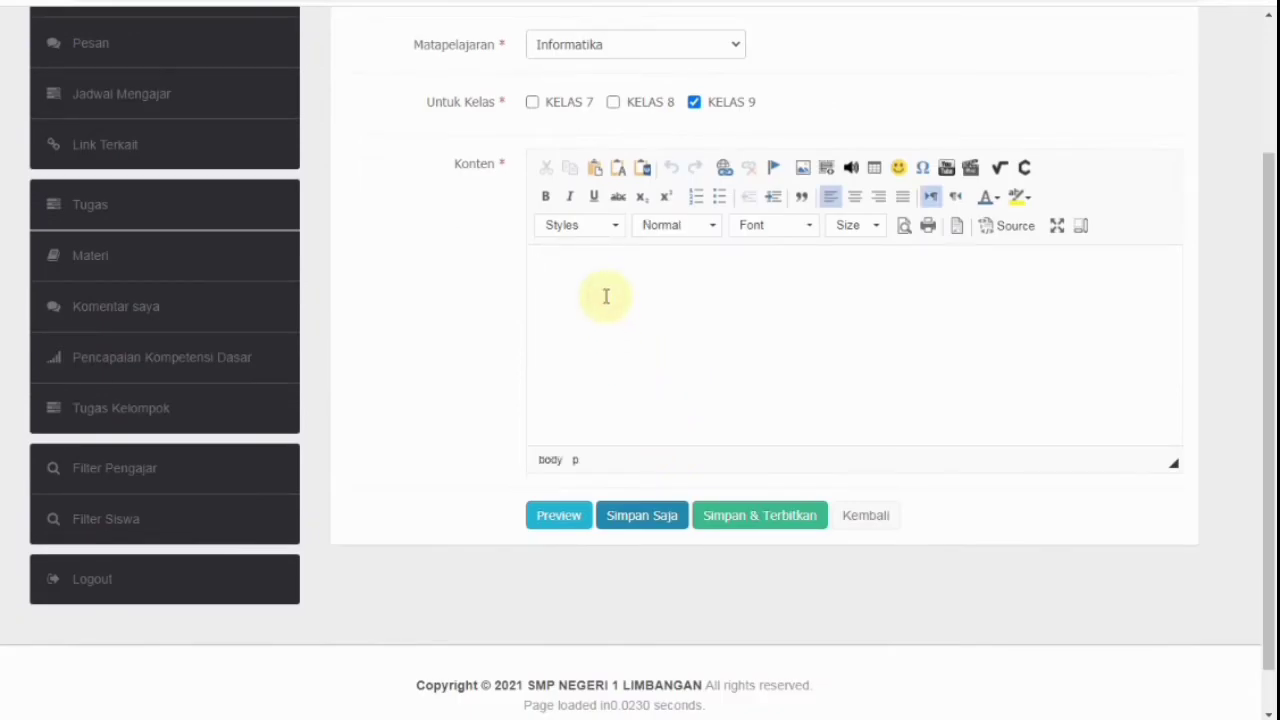
{"action": "type", "text": "Materi Bab 1"}
{"action": "scroll", "coordinate": [691, 297], "scroll_direction": "down", "scroll_amount": 1}
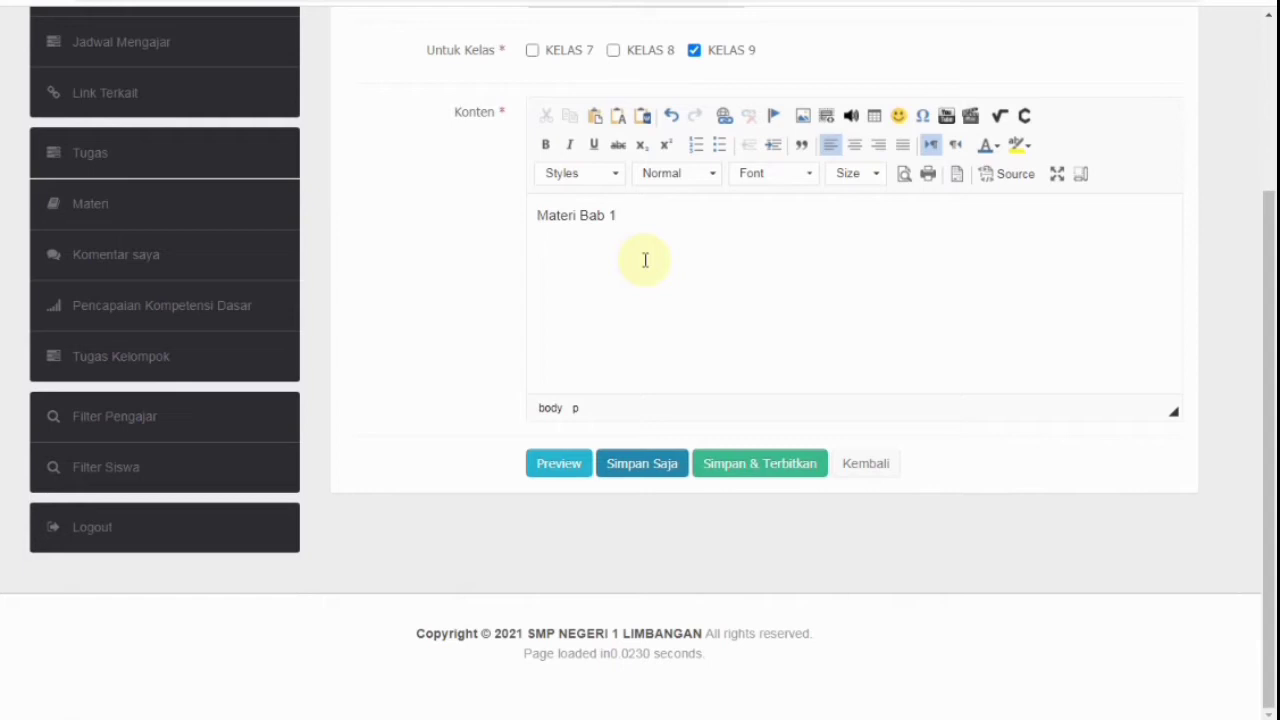
{"action": "key", "text": "Return"}
{"action": "type", "text": "ff"}
{"action": "type", "text": "fjgklfjlkglk"}
{"action": "key", "text": "Return"}
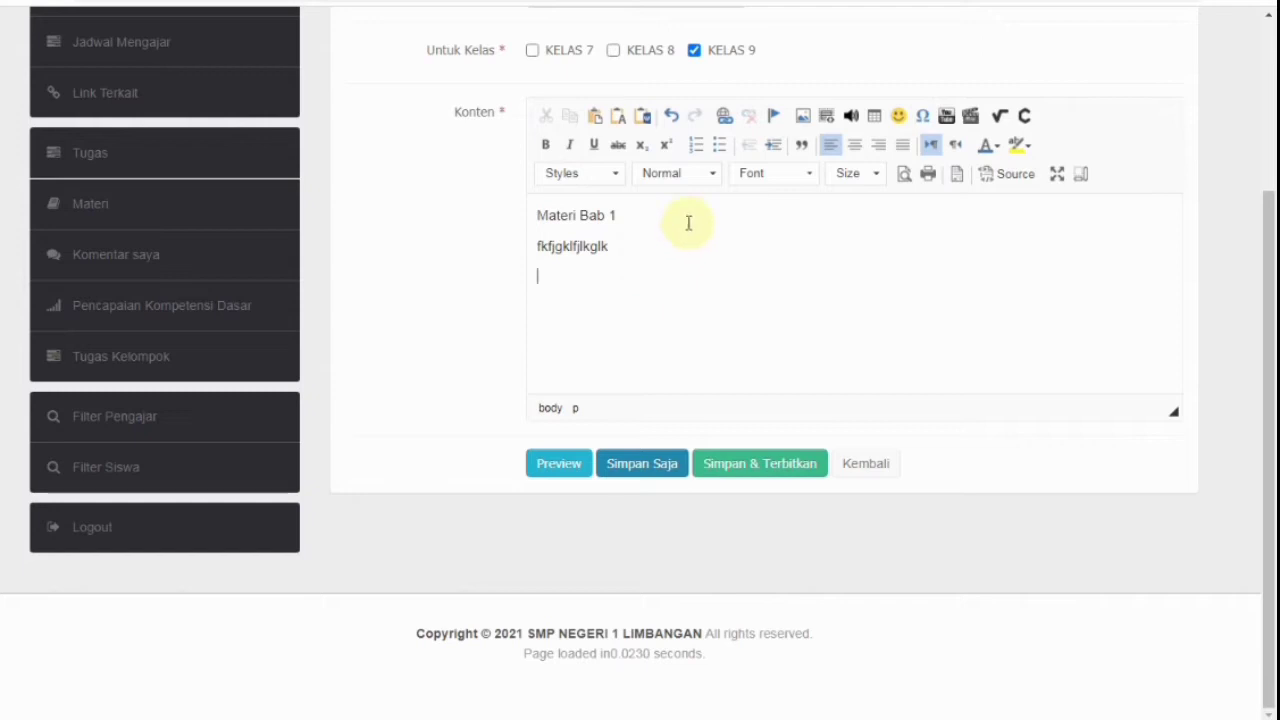
- Begin inserting an image into the content, browse the images on the server and view 2.png with its details
{"action": "left_click", "coordinate": [803, 122]}
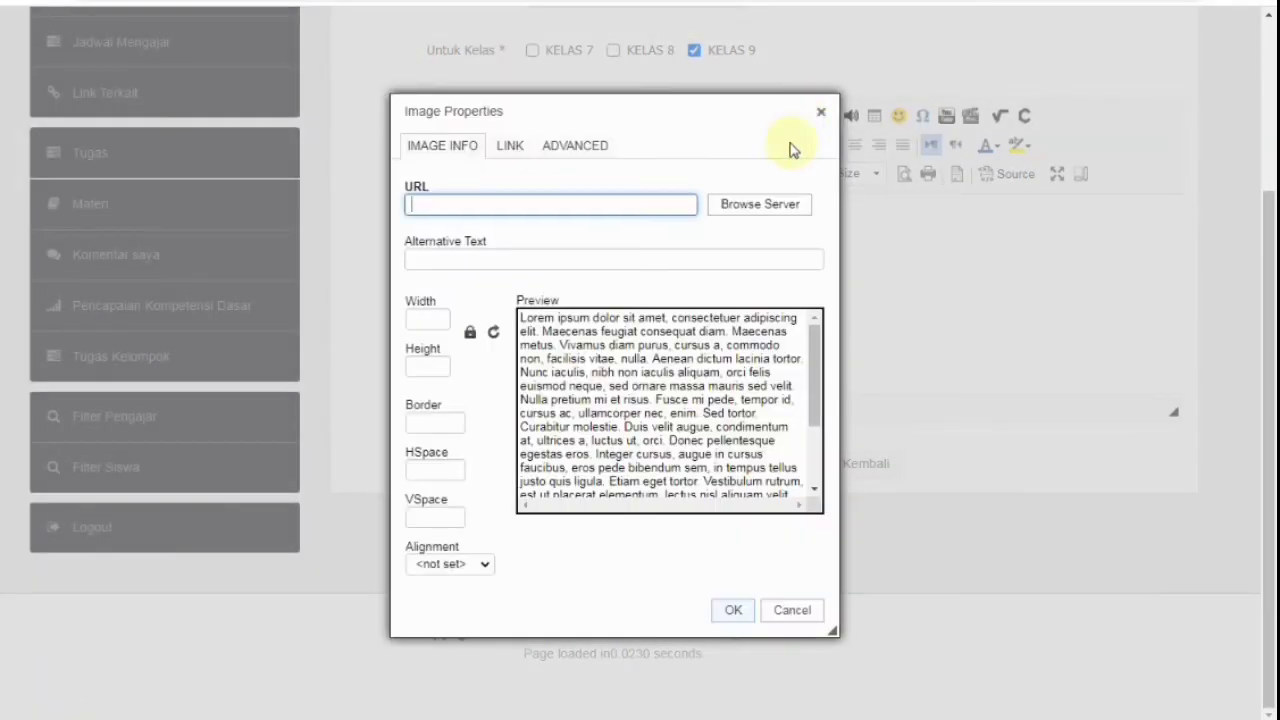
{"action": "left_click", "coordinate": [762, 212]}
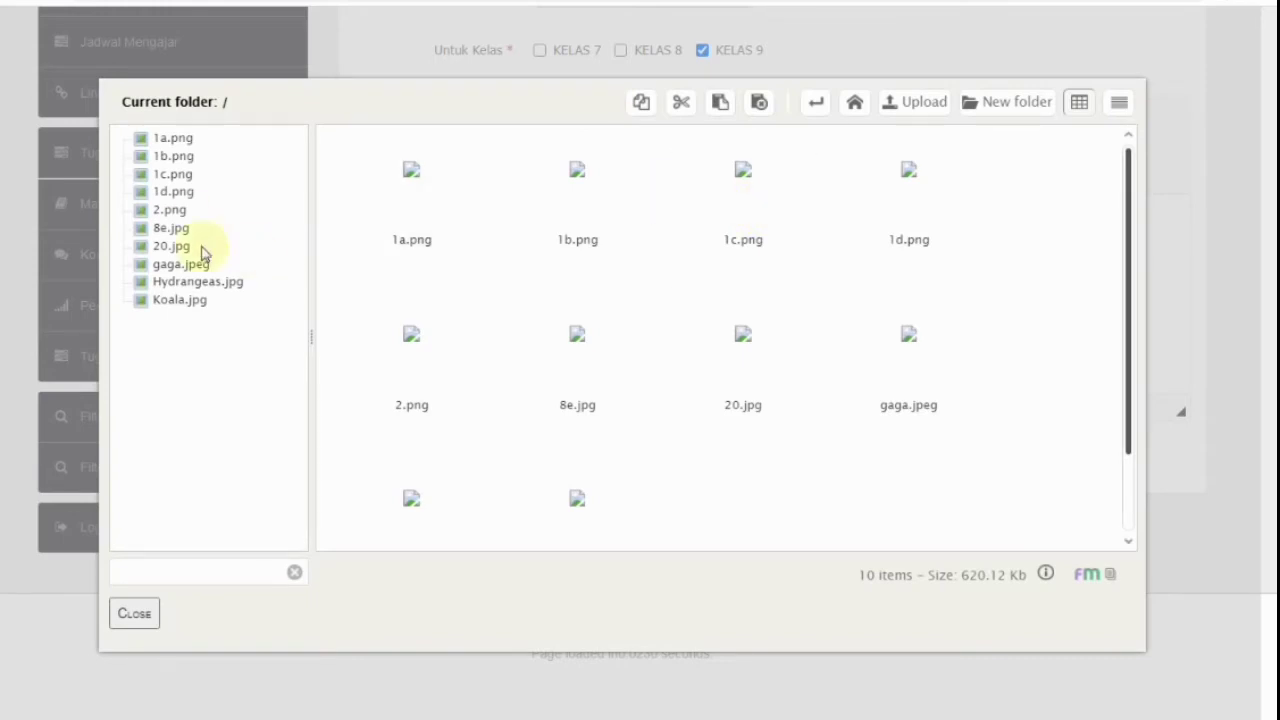
{"action": "left_click", "coordinate": [173, 194]}
{"action": "left_click", "coordinate": [175, 212]}
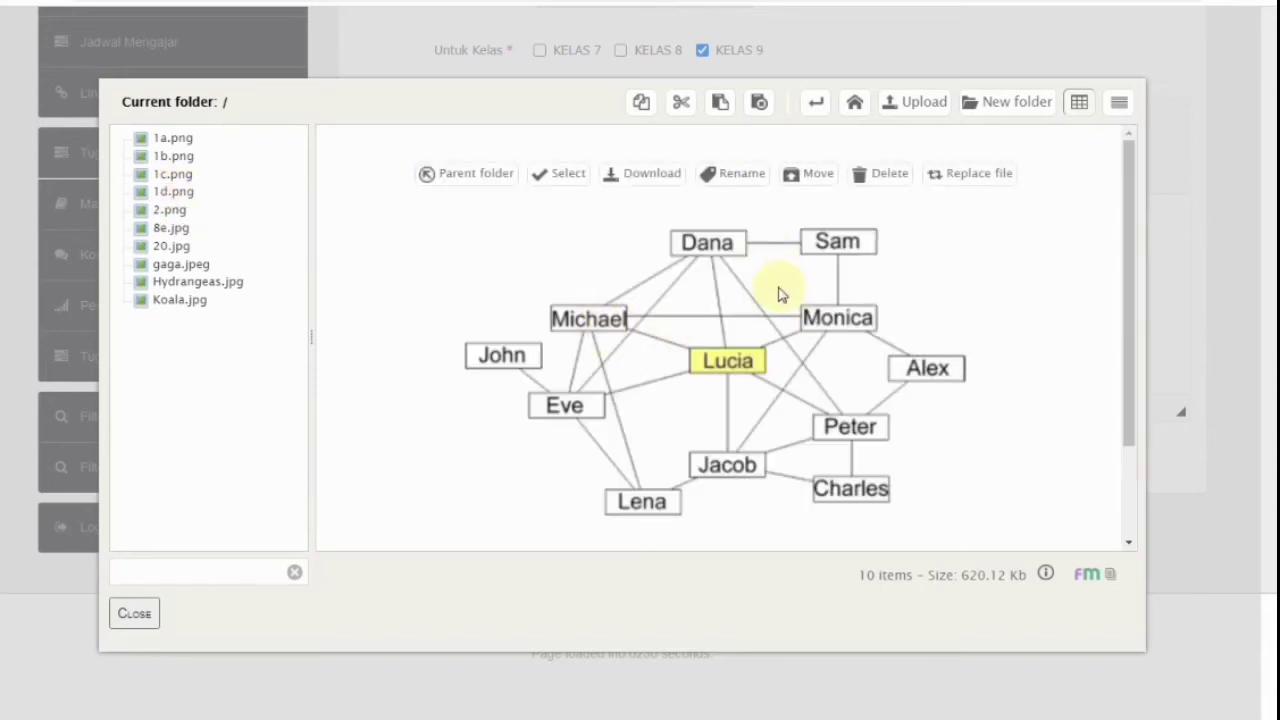
{"action": "scroll", "coordinate": [781, 295], "scroll_direction": "down", "scroll_amount": 3}
{"action": "scroll", "coordinate": [781, 295], "scroll_direction": "up", "scroll_amount": 3}
{"action": "scroll", "coordinate": [781, 295], "scroll_direction": "down", "scroll_amount": 3}
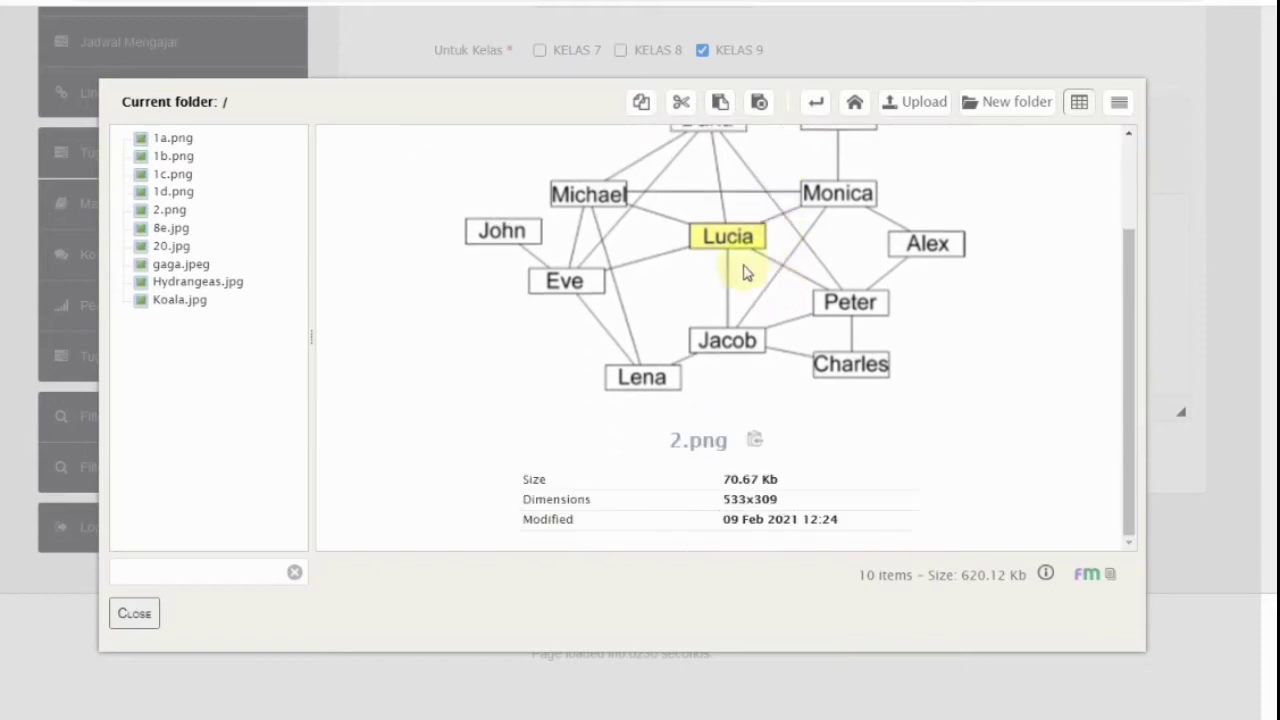
{"action": "scroll", "coordinate": [742, 268], "scroll_direction": "up", "scroll_amount": 3}
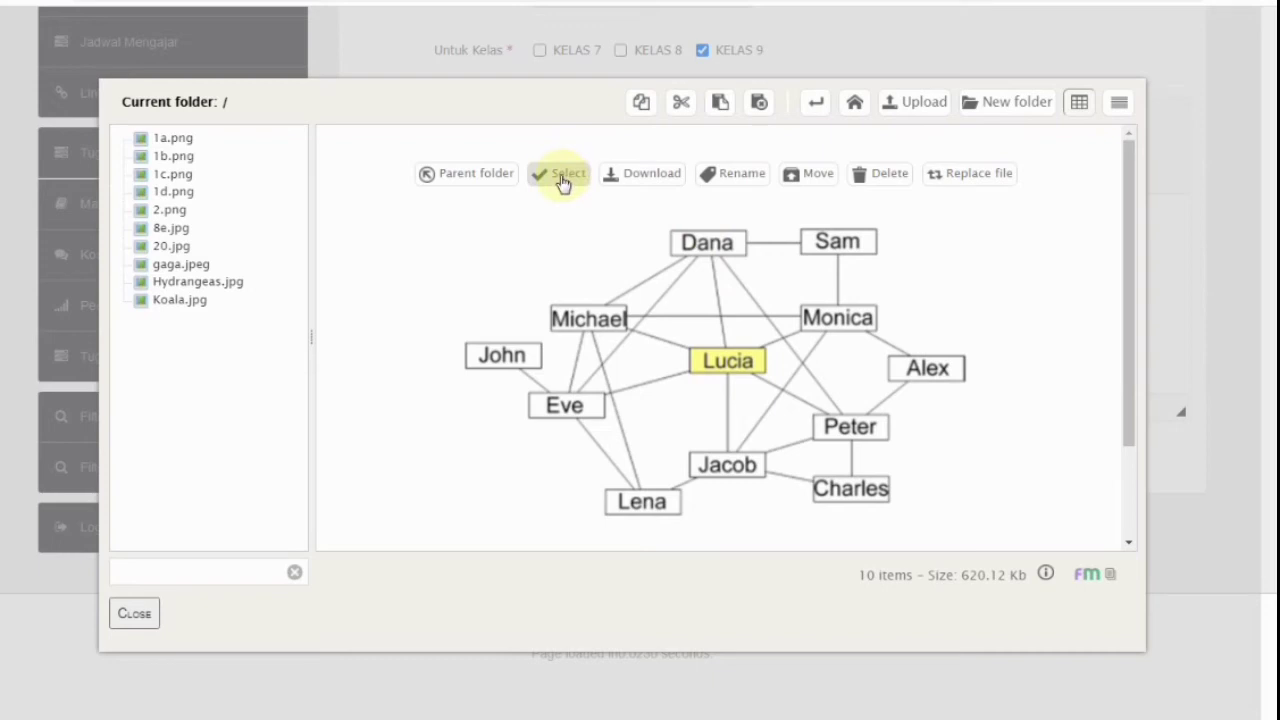
- Upload the client-server image from the Pictures library to the server's current folder
{"action": "left_click", "coordinate": [909, 110]}
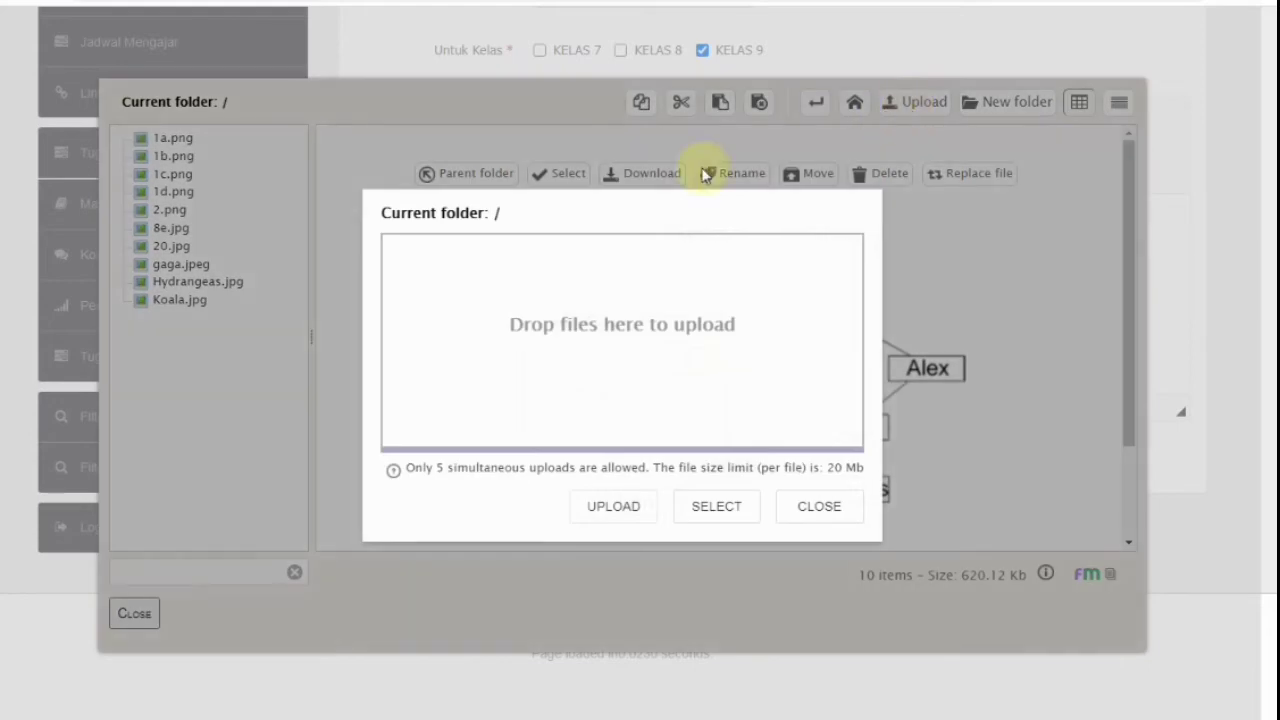
{"action": "left_click", "coordinate": [586, 345]}
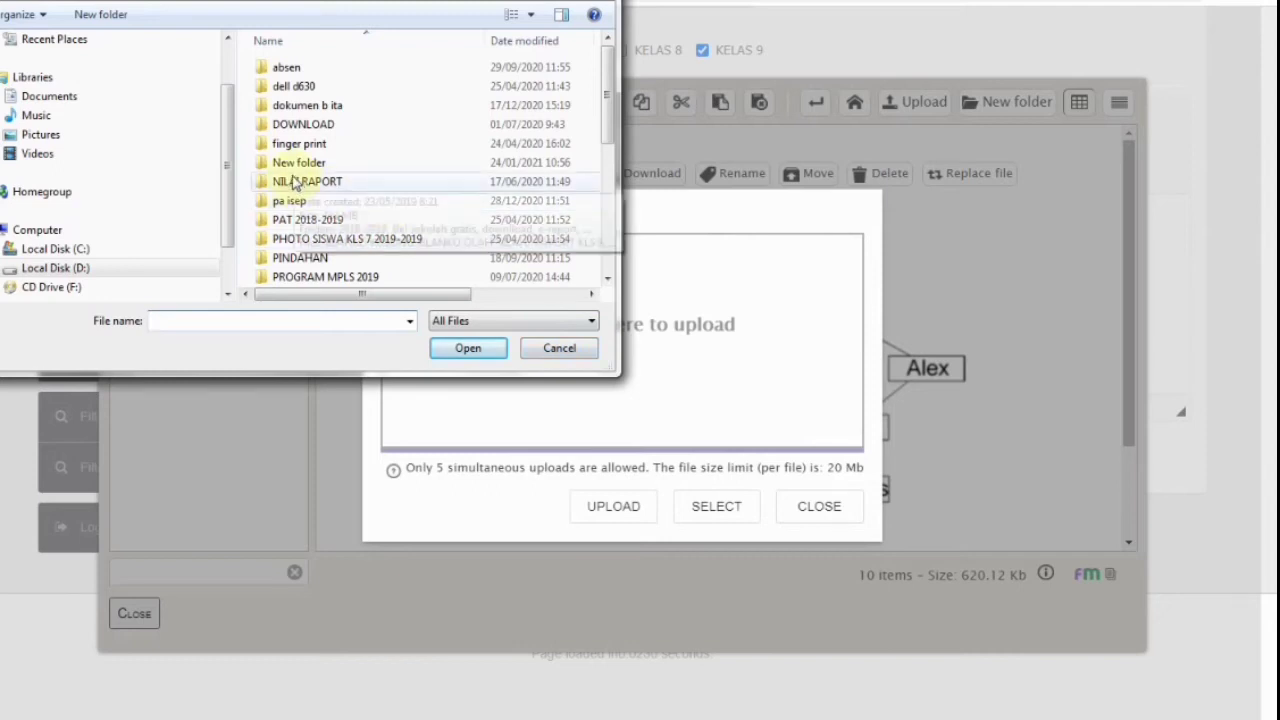
{"action": "scroll", "coordinate": [229, 175], "scroll_direction": "down", "scroll_amount": 1}
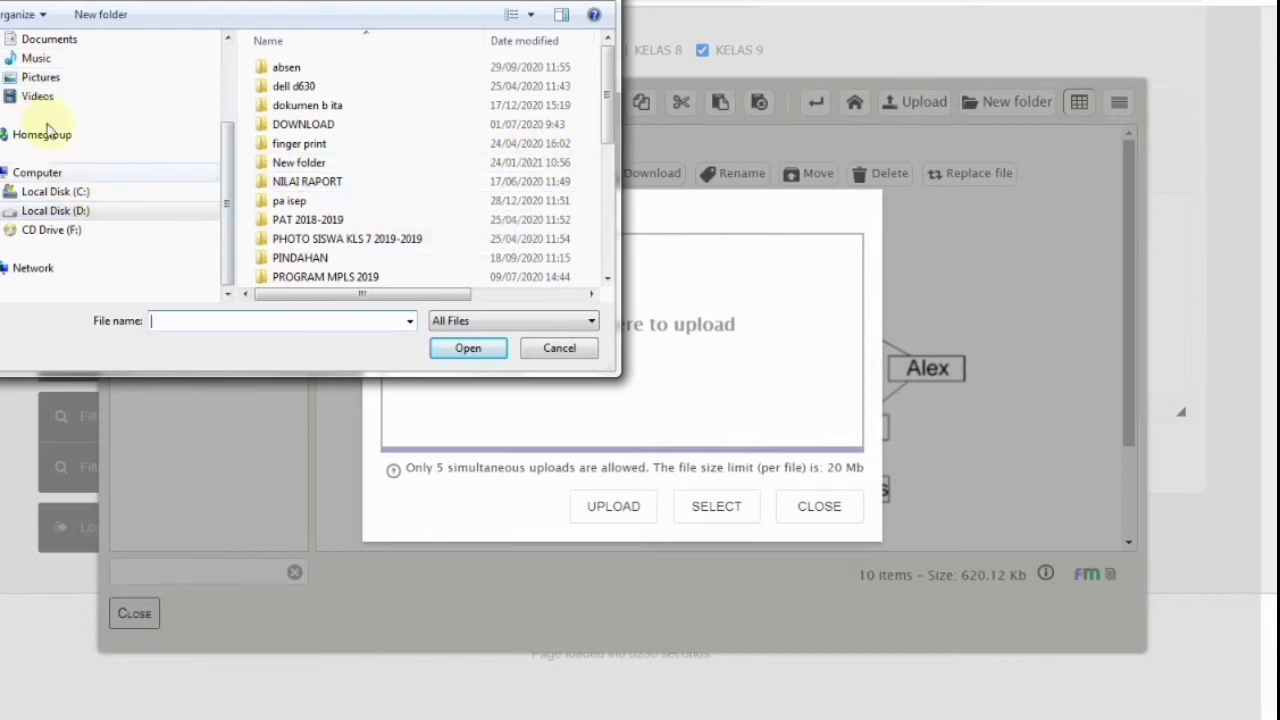
{"action": "left_click", "coordinate": [45, 79]}
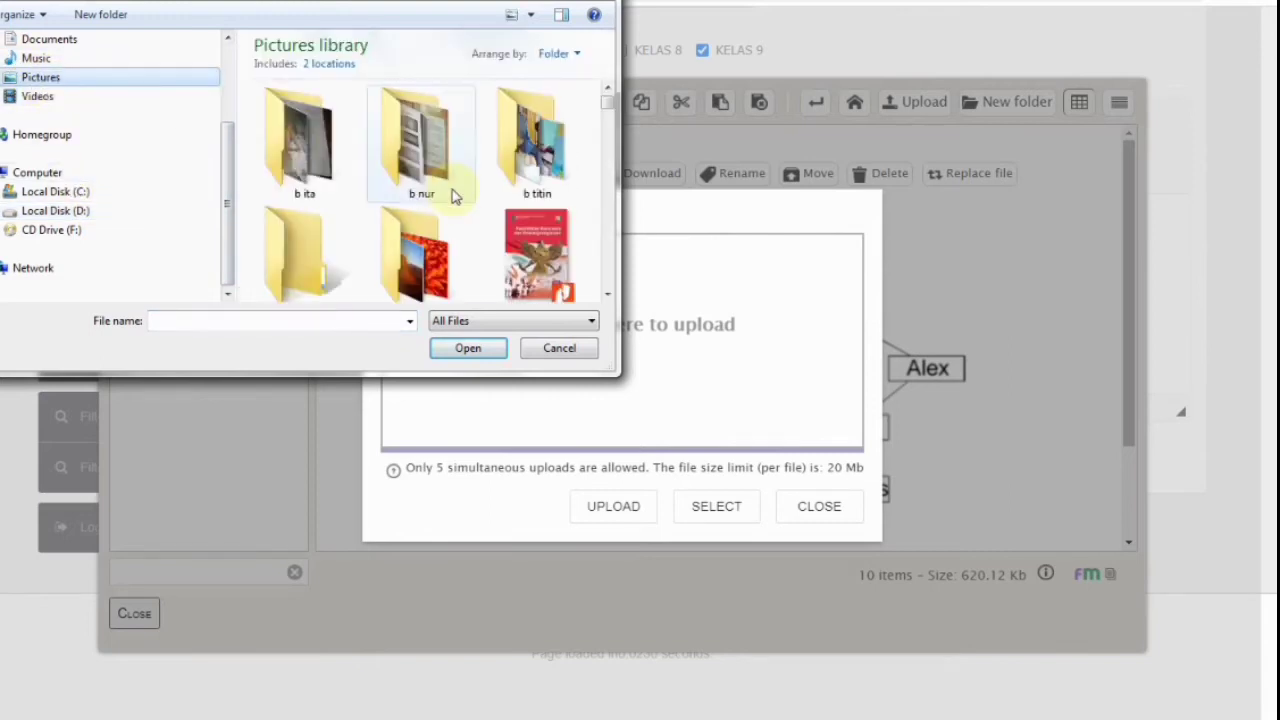
{"action": "left_click_drag", "start_coordinate": [603, 108], "coordinate": [609, 173]}
{"action": "left_click", "coordinate": [405, 203]}
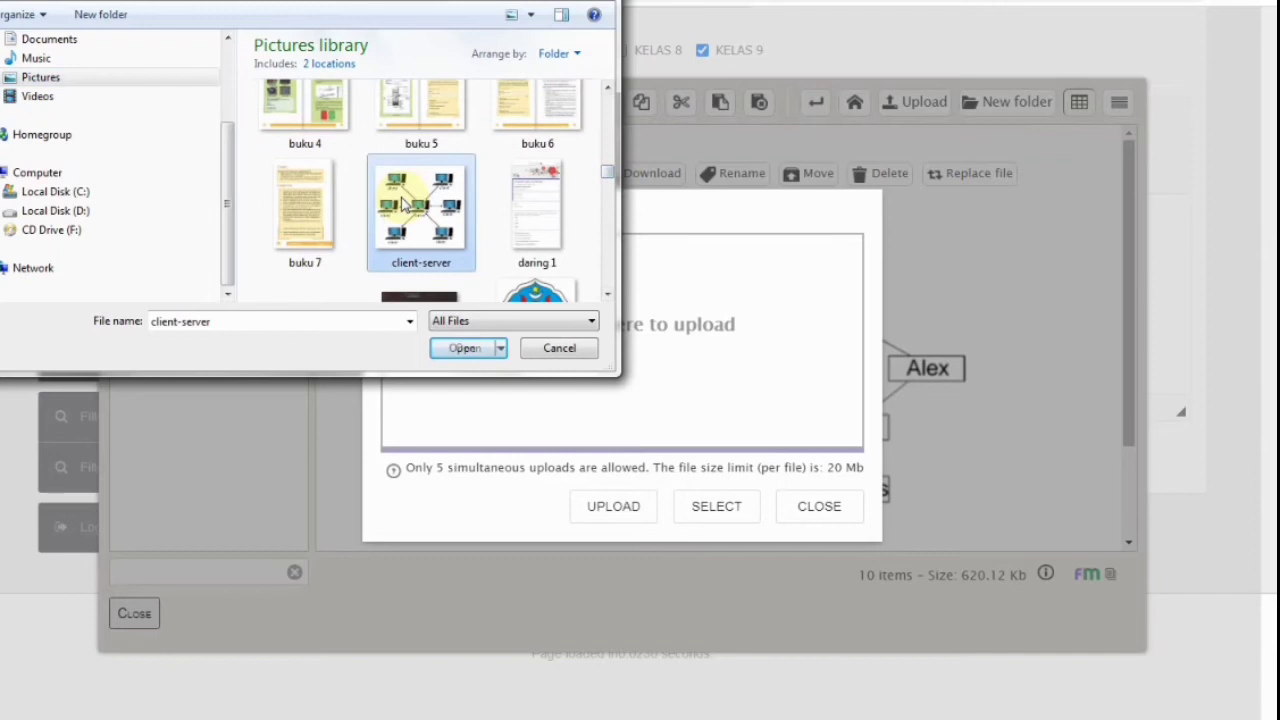
{"action": "left_click", "coordinate": [453, 354]}
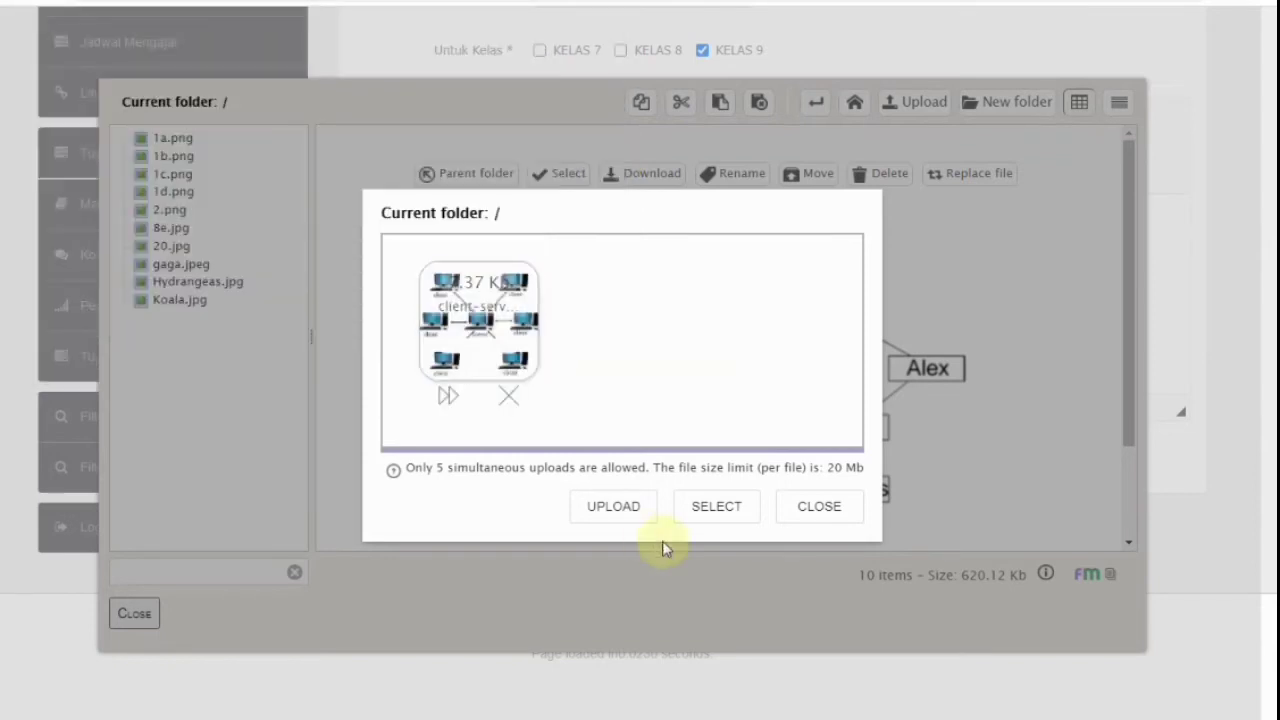
{"action": "left_click", "coordinate": [622, 510]}
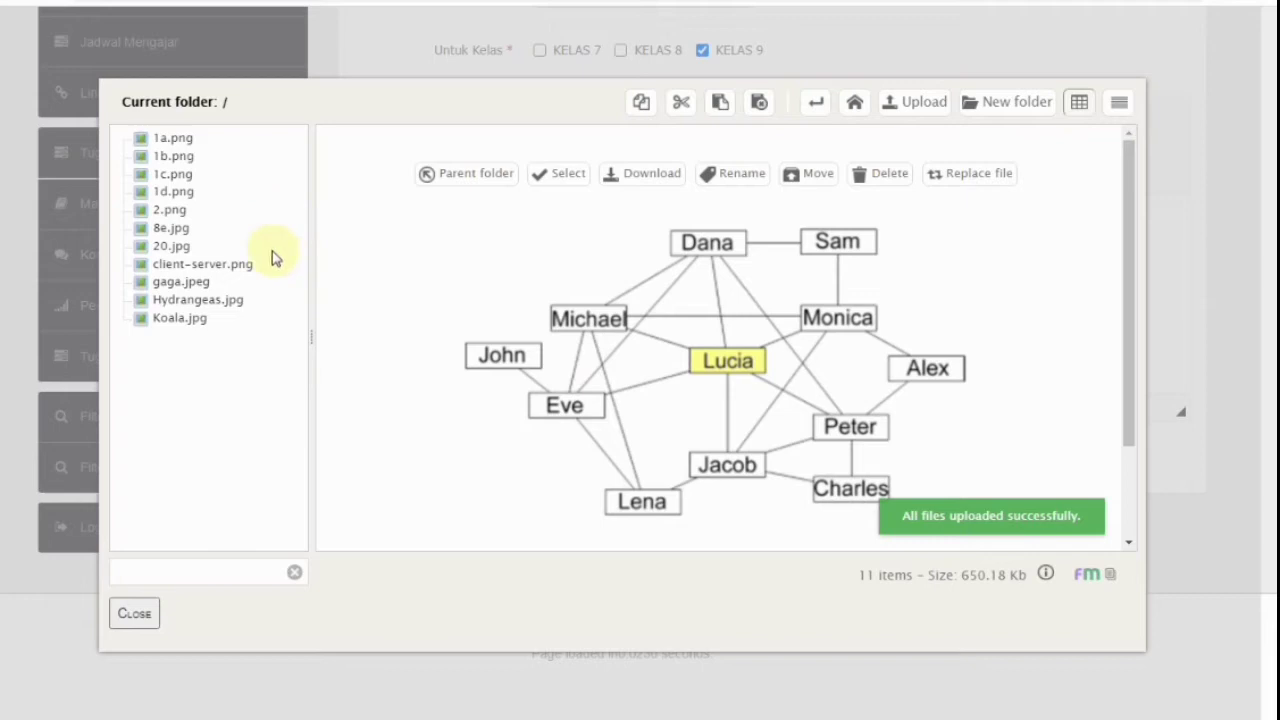
- Insert client-server.png into the material's content with a width of 100
{"action": "left_click", "coordinate": [201, 266]}
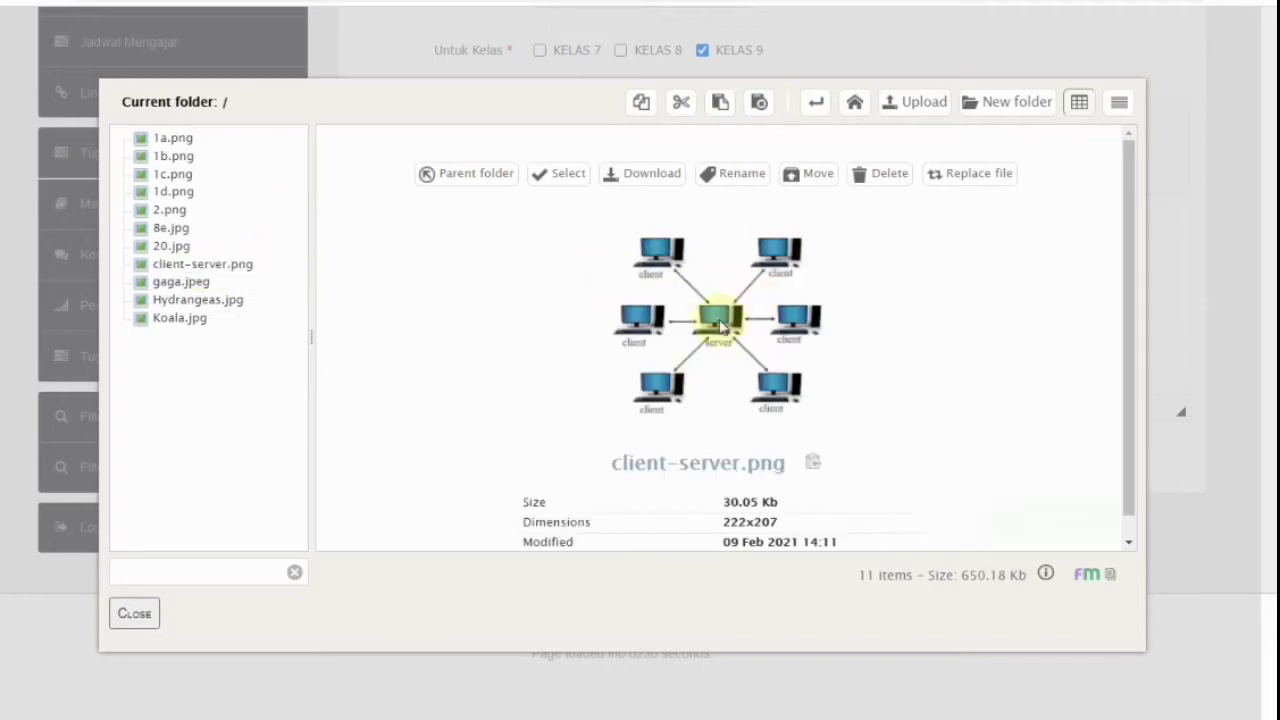
{"action": "left_click", "coordinate": [549, 177]}
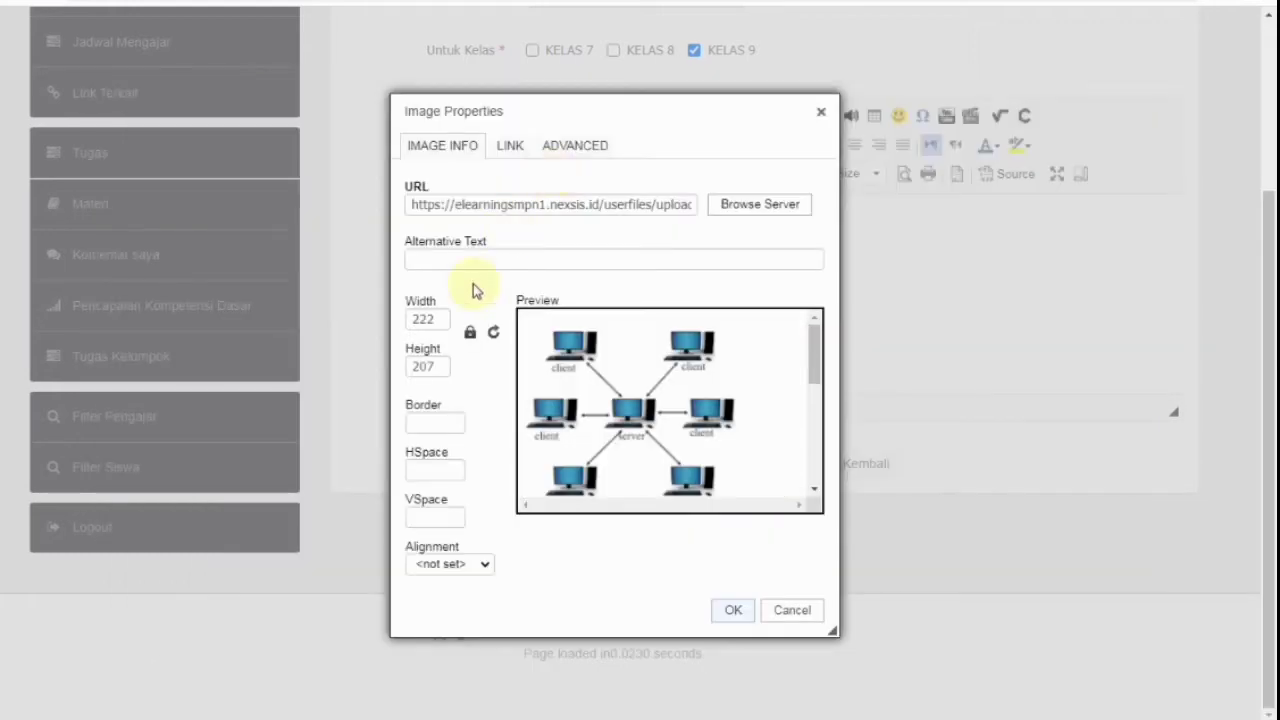
{"action": "left_click", "coordinate": [423, 319]}
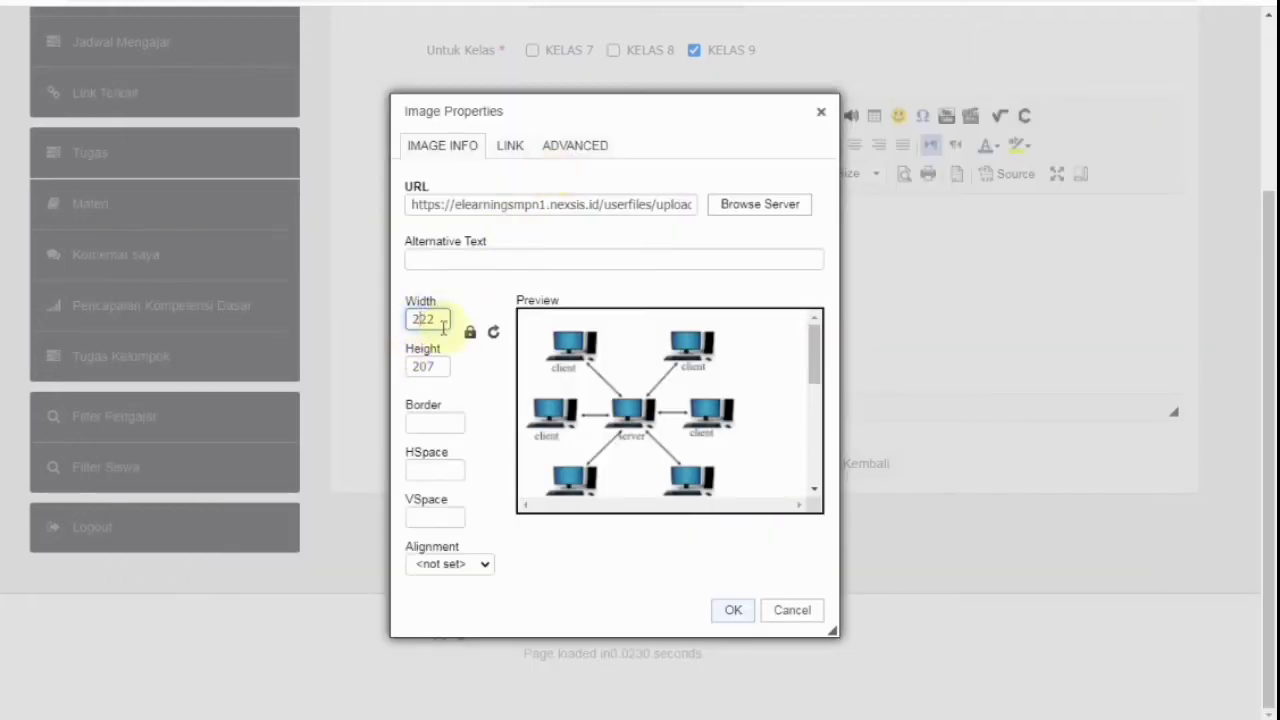
{"action": "left_click_drag", "start_coordinate": [440, 320], "coordinate": [409, 316]}
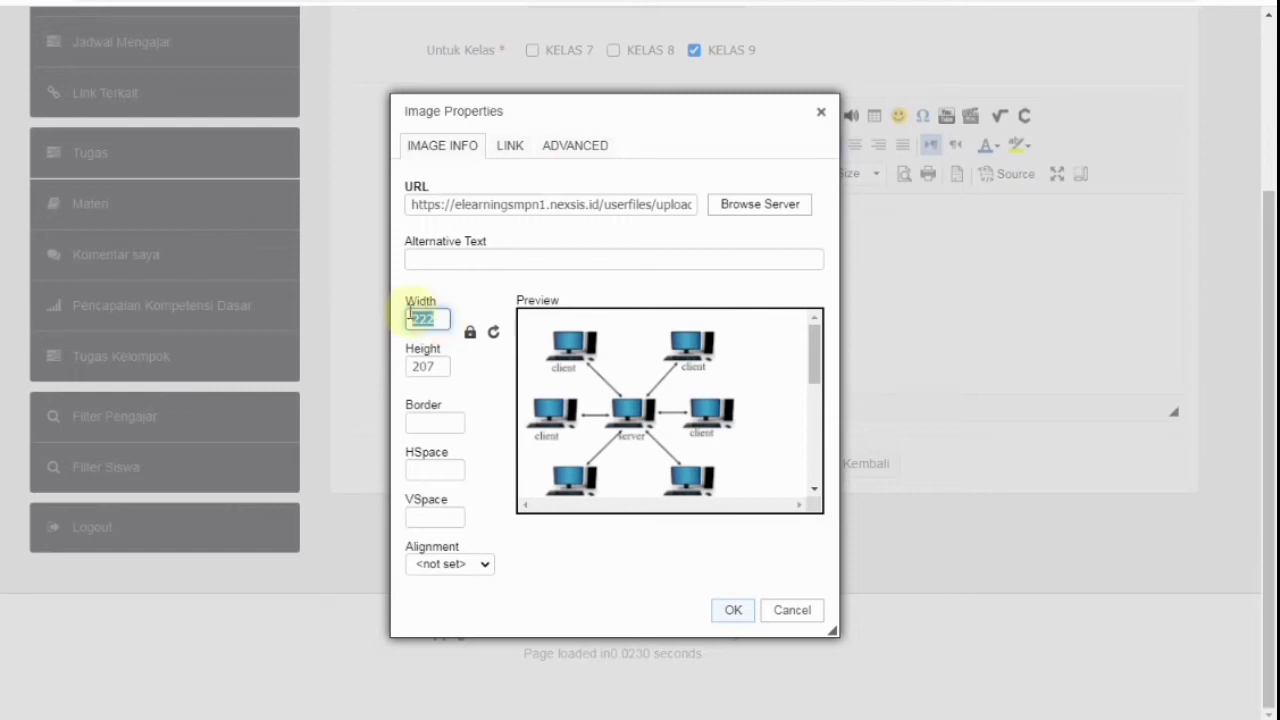
{"action": "type", "text": "100"}
{"action": "left_click", "coordinate": [425, 367]}
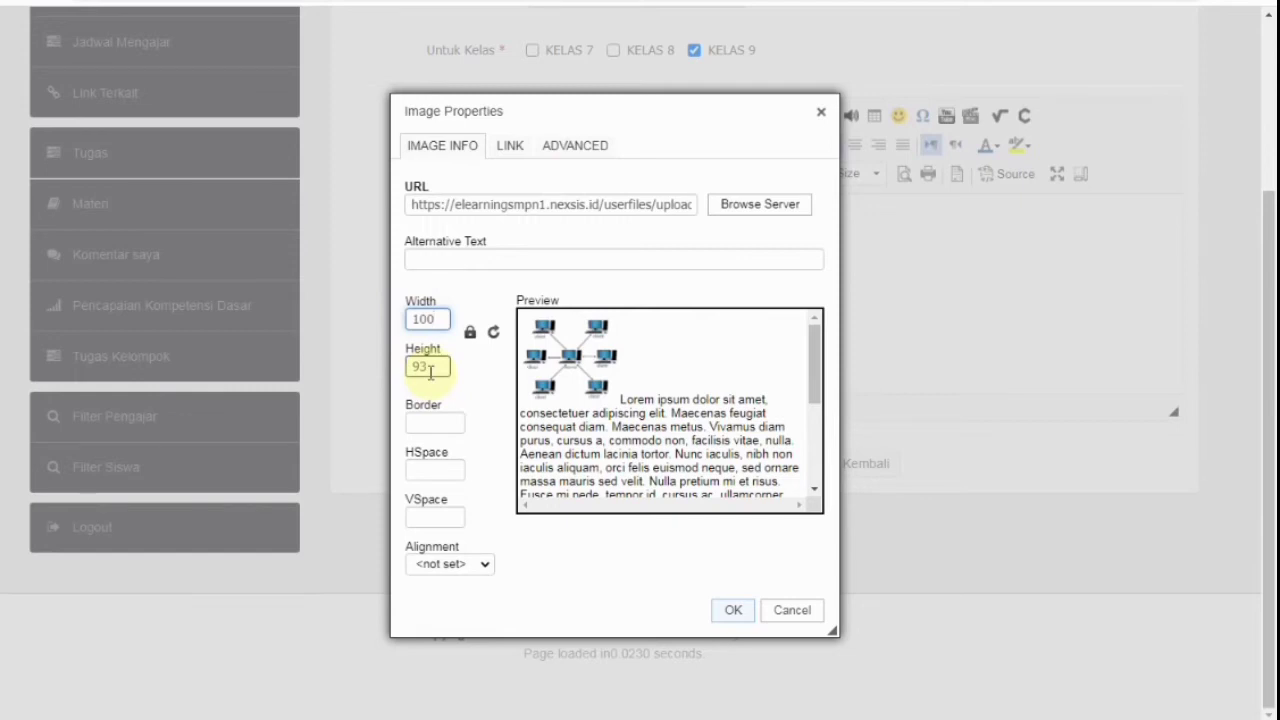
{"action": "left_click", "coordinate": [733, 612]}
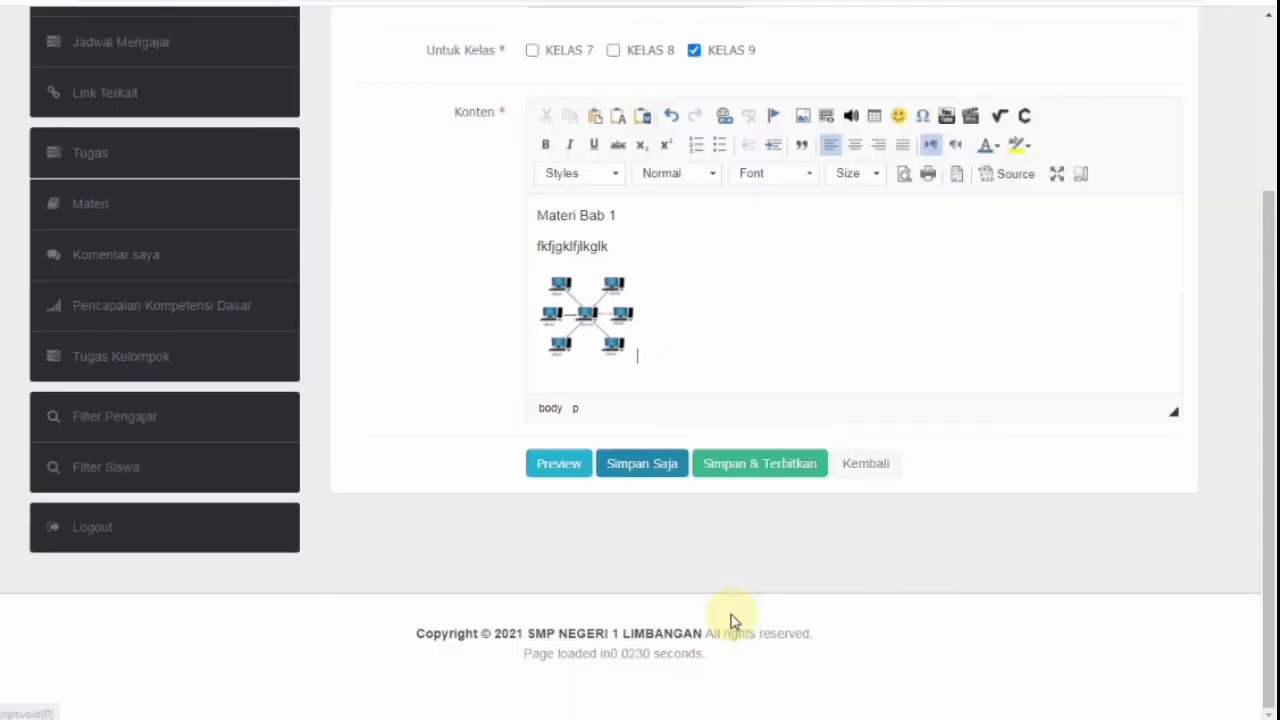
- Add an empty line below the inserted image and preview the material
{"action": "left_click_drag", "start_coordinate": [580, 308], "coordinate": [651, 309]}
{"action": "left_click", "coordinate": [651, 309]}
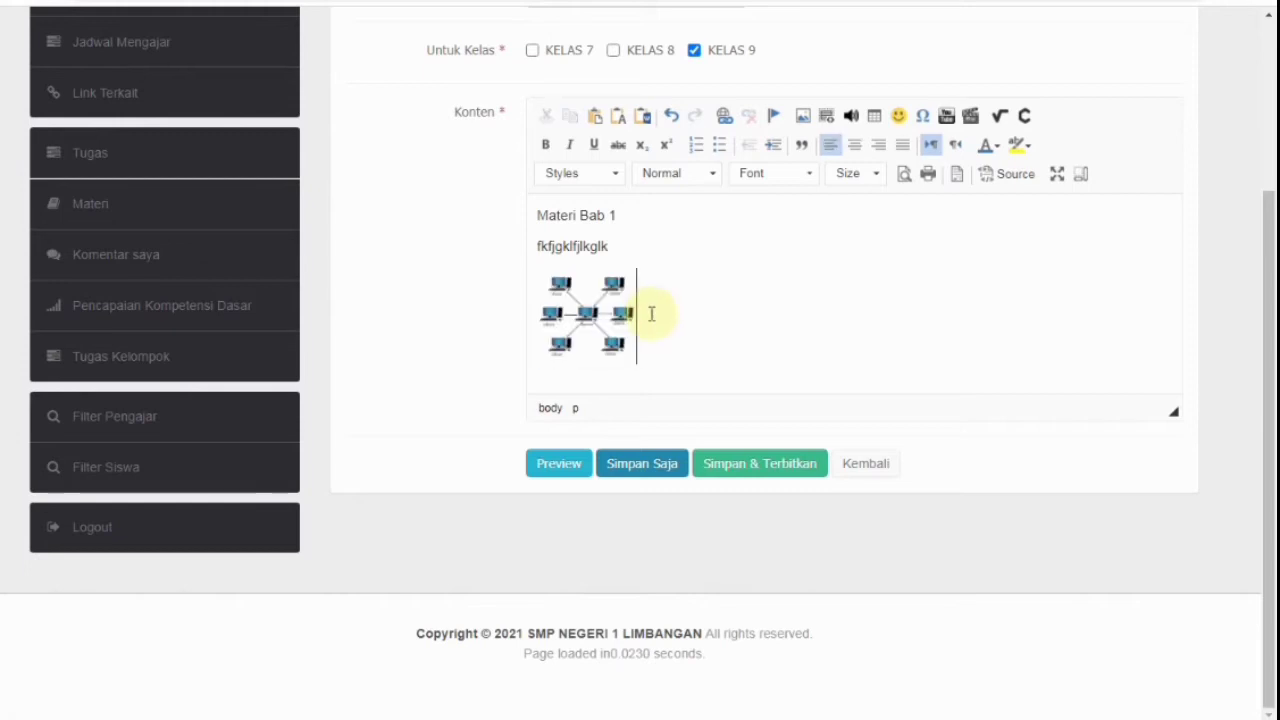
{"action": "key", "text": "Return"}
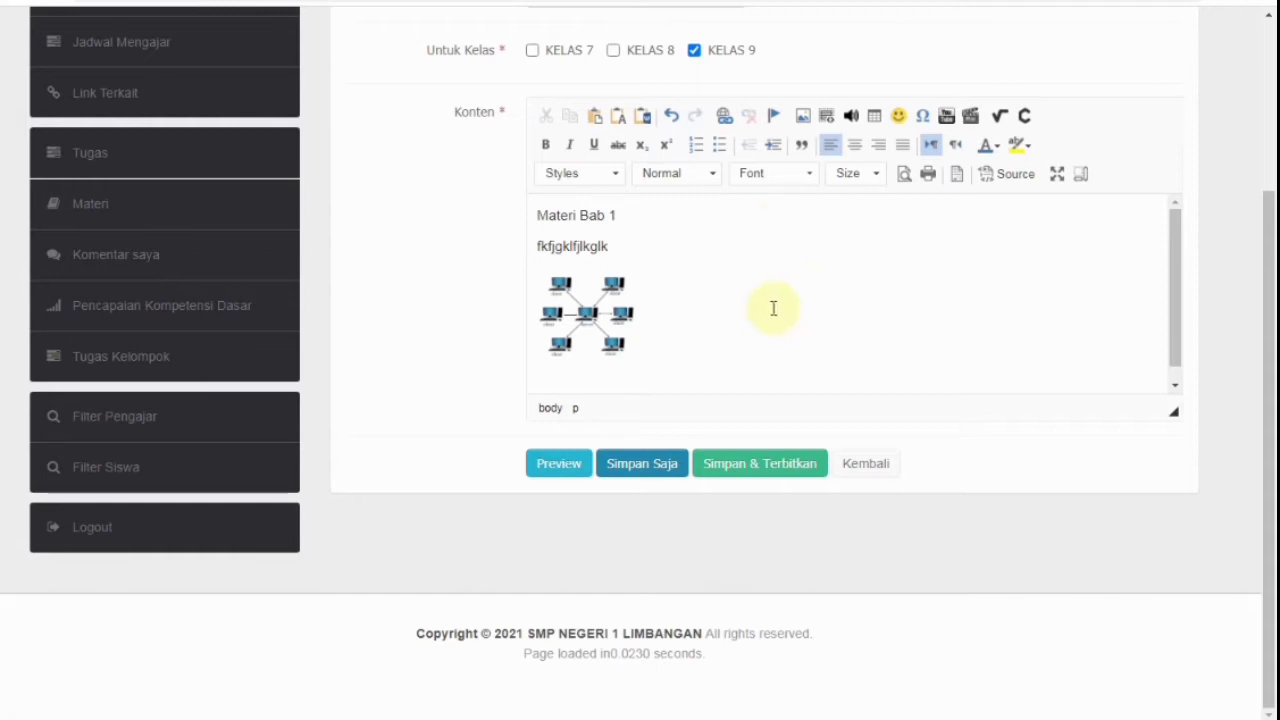
{"action": "scroll", "coordinate": [773, 308], "scroll_direction": "up", "scroll_amount": 1}
{"action": "scroll", "coordinate": [773, 308], "scroll_direction": "up", "scroll_amount": 2}
{"action": "scroll", "coordinate": [772, 307], "scroll_direction": "down", "scroll_amount": 1}
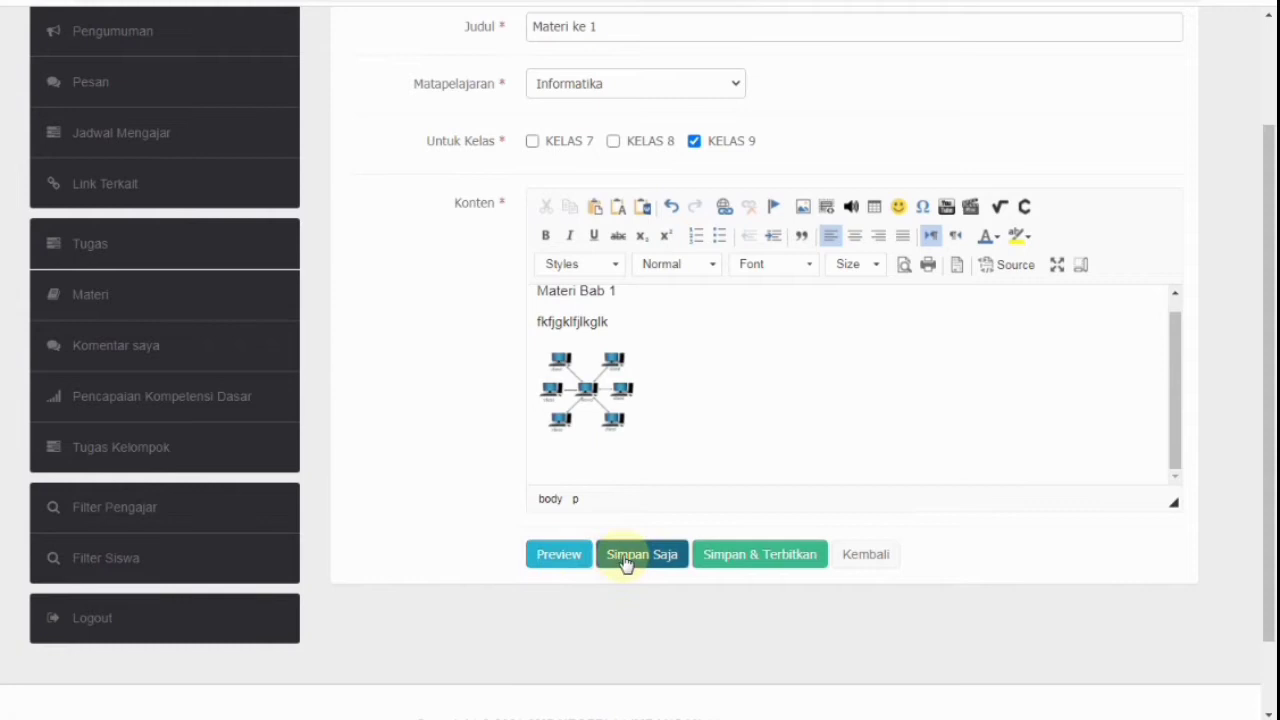
{"action": "left_click", "coordinate": [576, 560]}
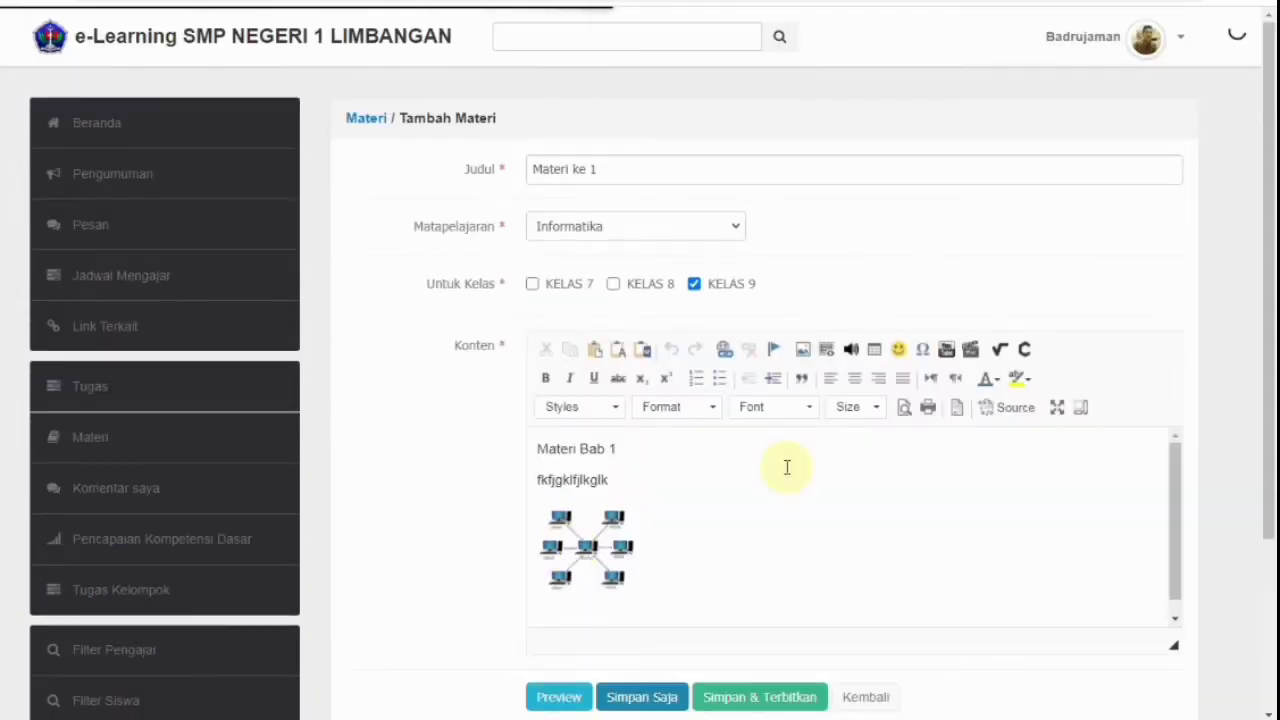
- Save the material without publishing it, then update it with the status Konsep
{"action": "scroll", "coordinate": [643, 517], "scroll_direction": "down", "scroll_amount": 3}
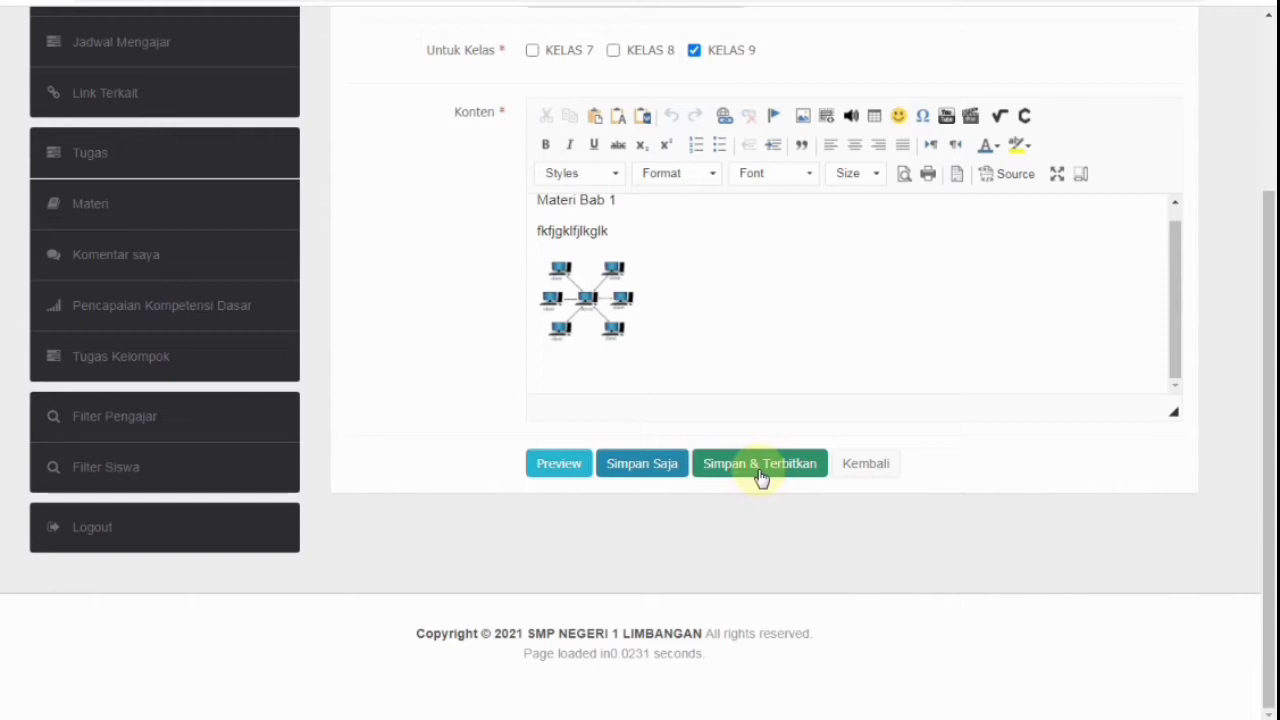
{"action": "left_click", "coordinate": [638, 464]}
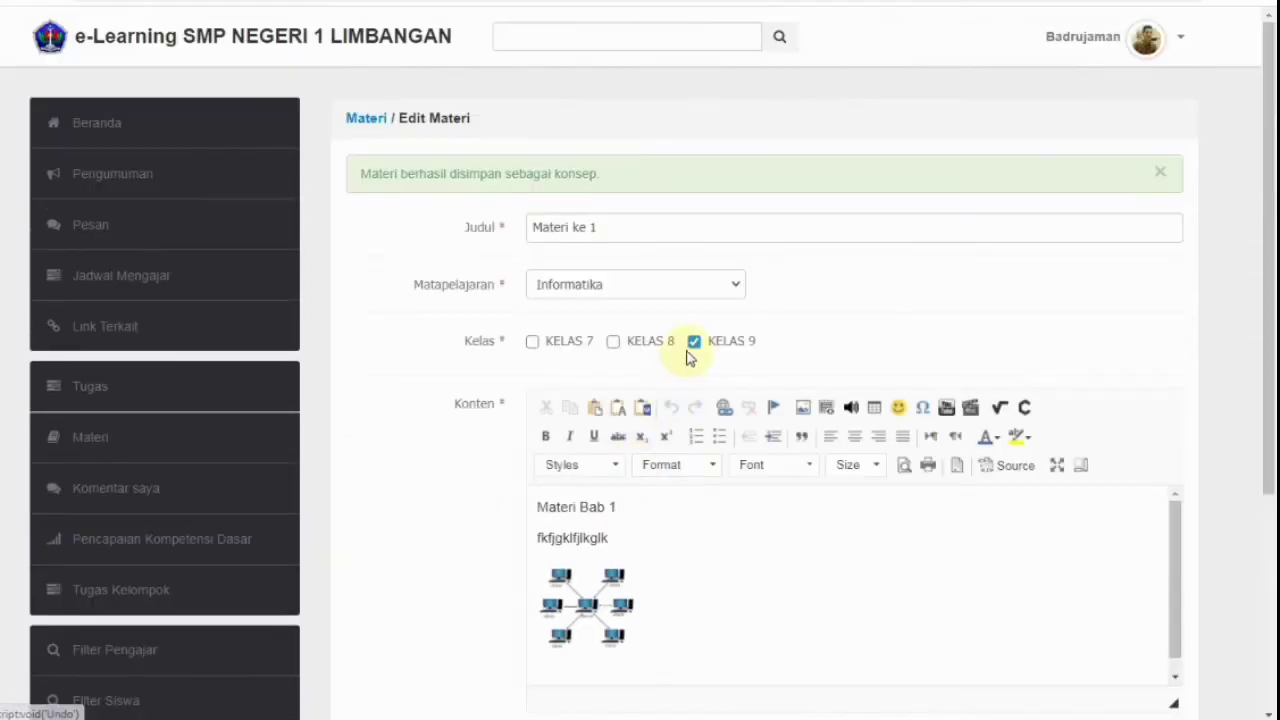
{"action": "scroll", "coordinate": [686, 356], "scroll_direction": "down", "scroll_amount": 3}
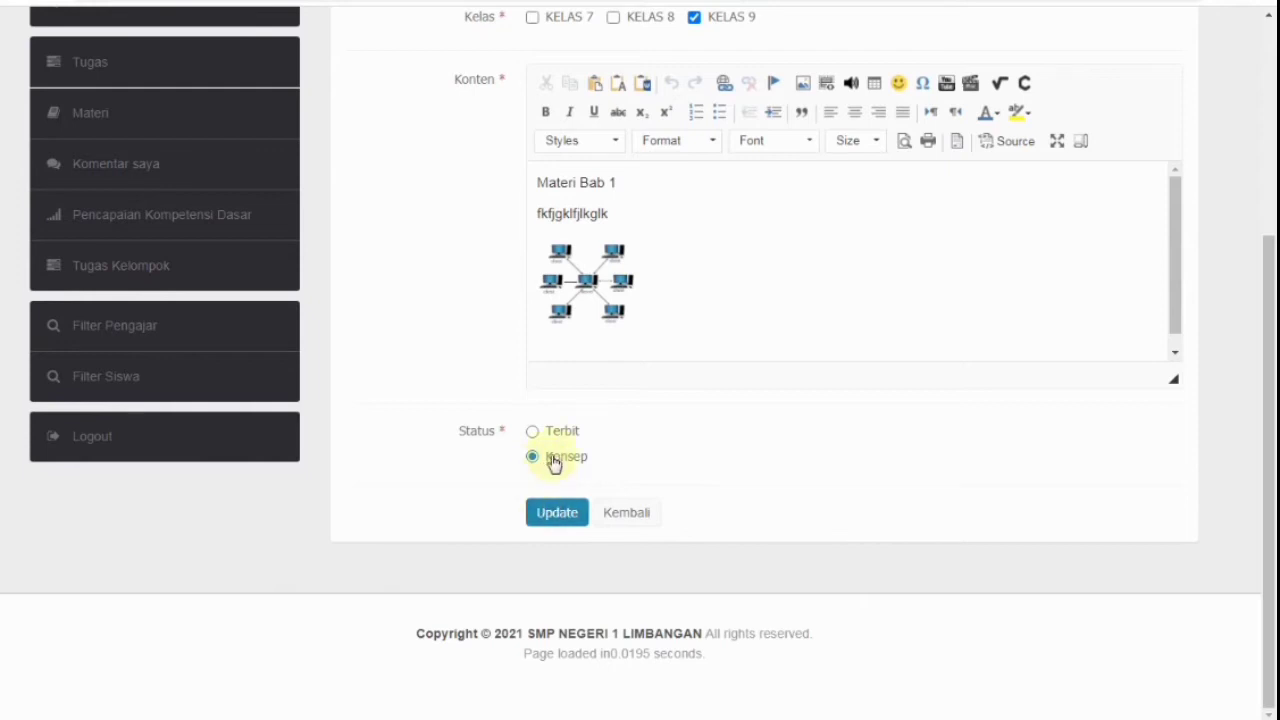
{"action": "left_click", "coordinate": [557, 522]}
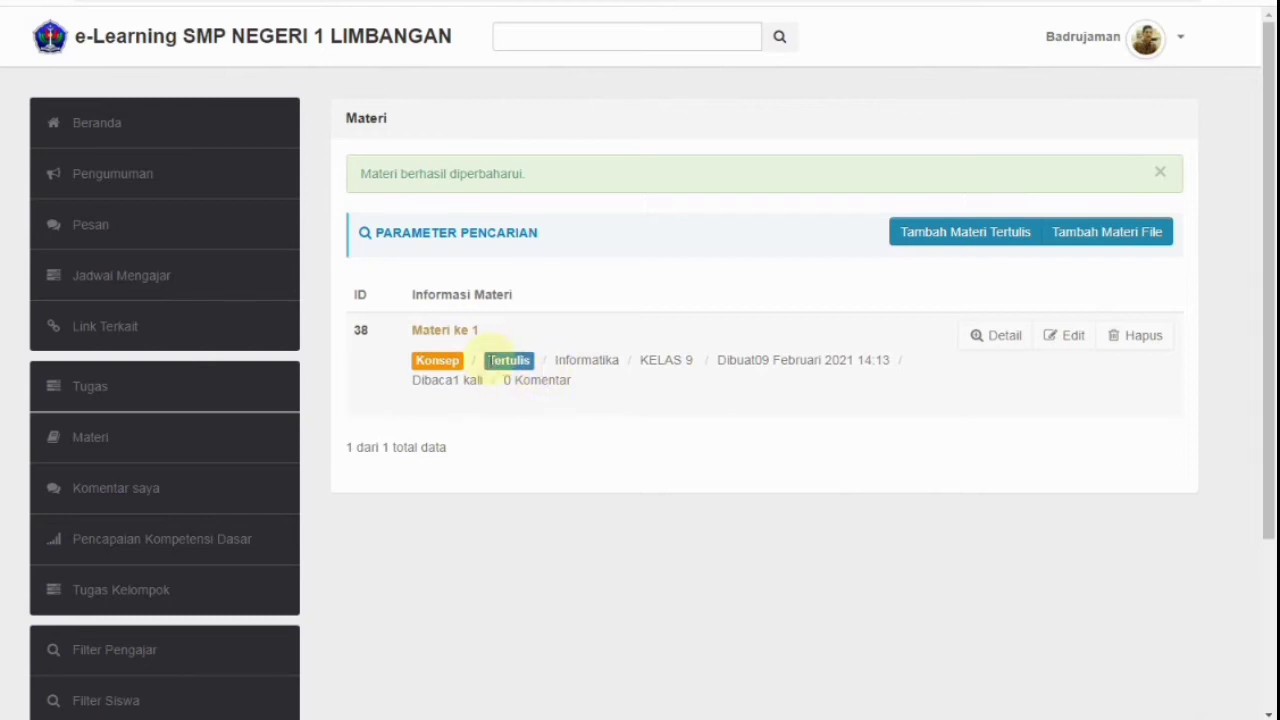
- Start a new file-based material titled "Bab 1" for the subject Informatika and class KELAS 9
{"action": "left_click", "coordinate": [1100, 236]}
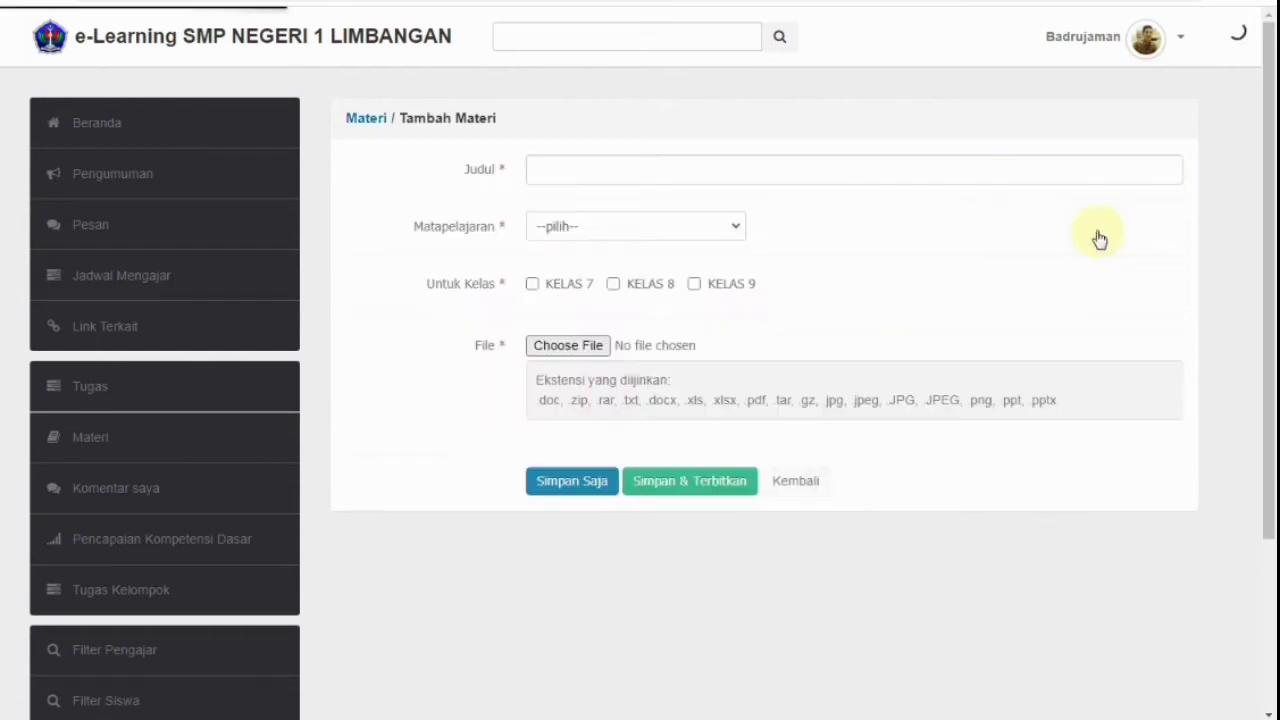
{"action": "left_click", "coordinate": [592, 173]}
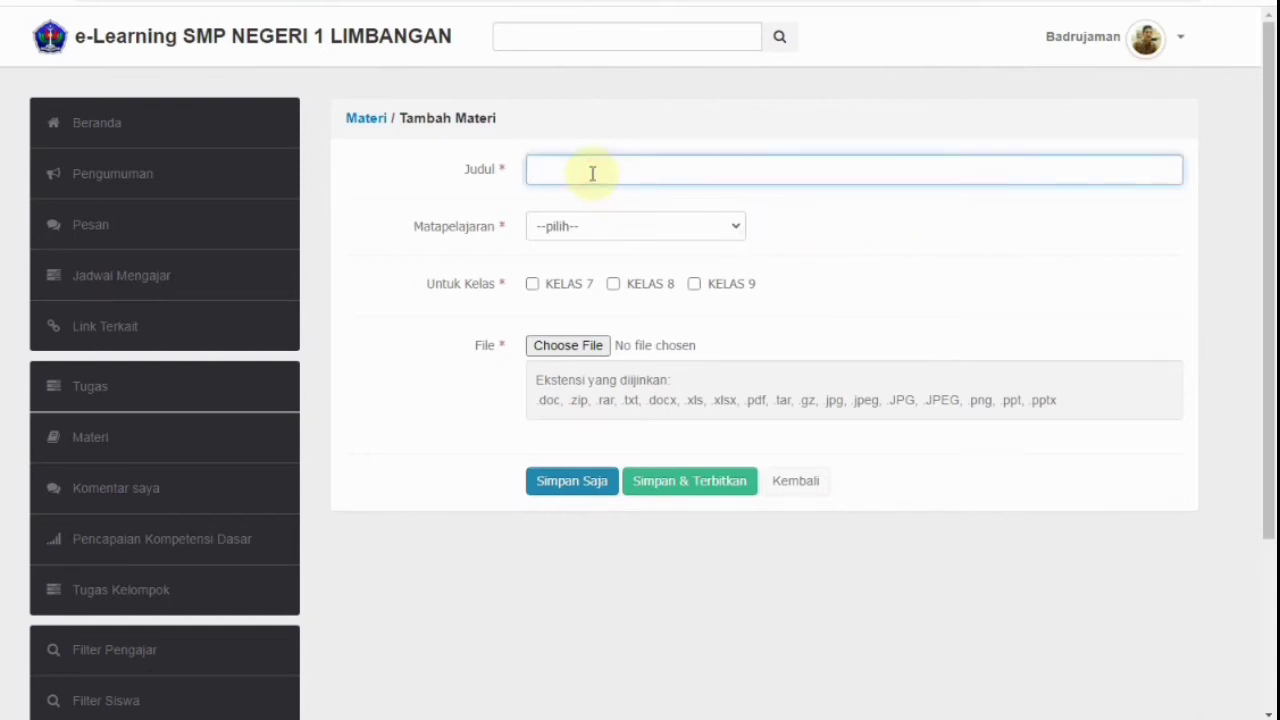
{"action": "type", "text": "Bab 1"}
{"action": "left_click", "coordinate": [606, 228]}
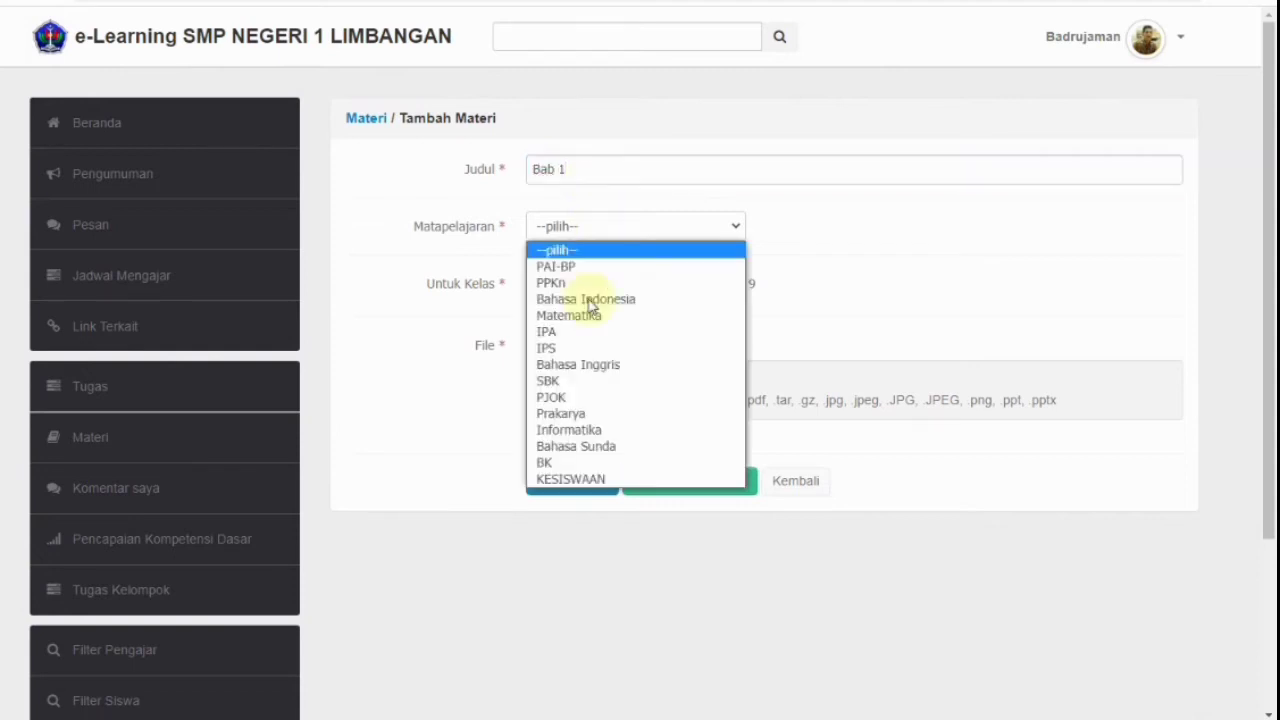
{"action": "left_click", "coordinate": [570, 432]}
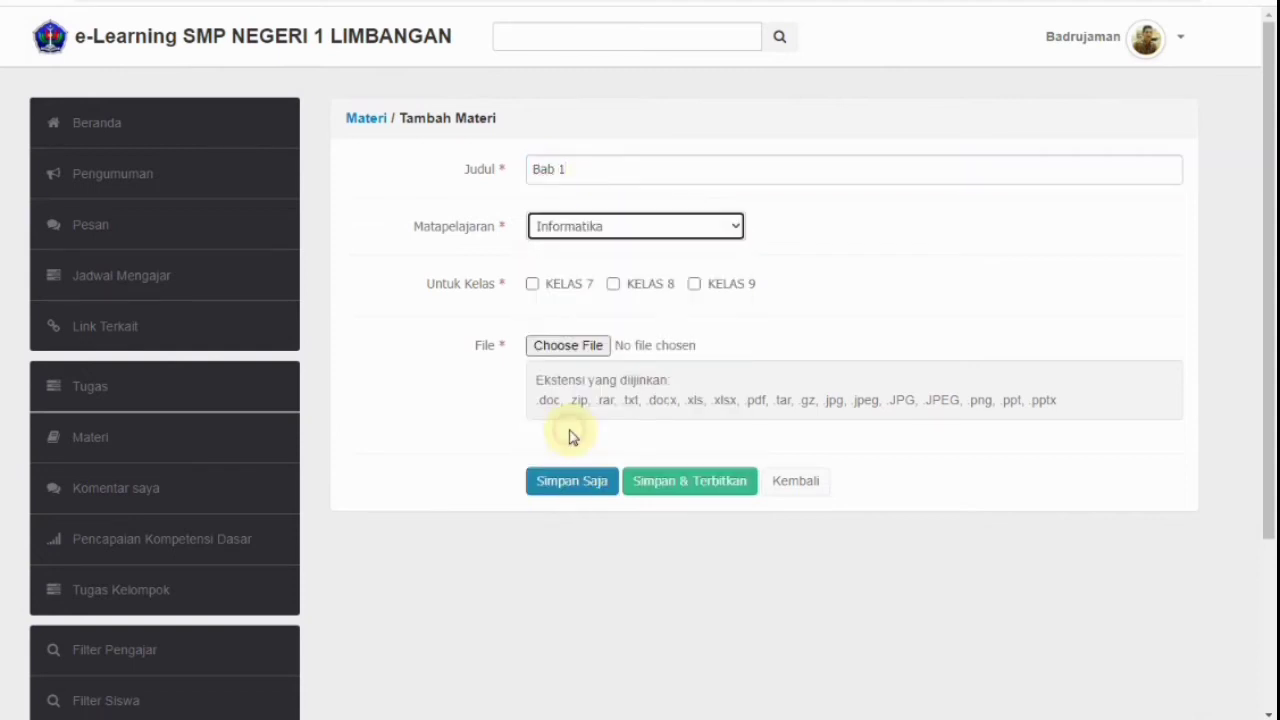
{"action": "left_click", "coordinate": [694, 286]}
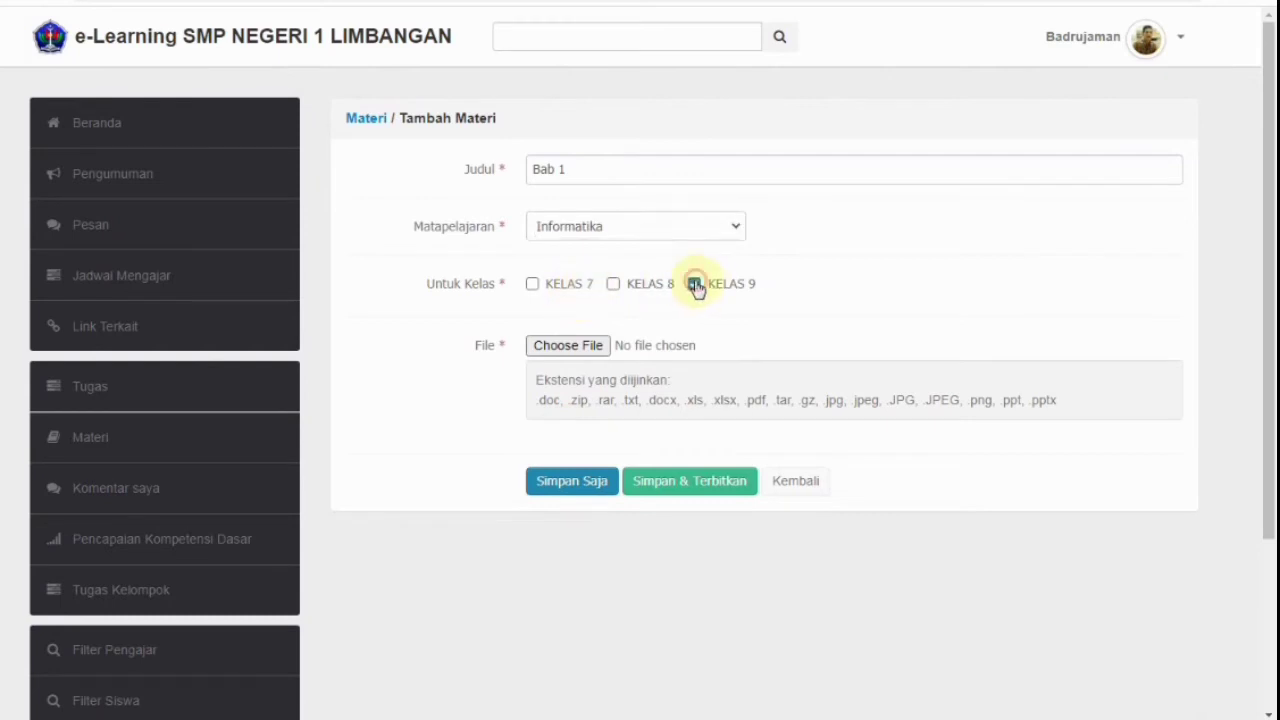
- Attach MATERI 2.docx from Local Disk (D:) as the material's file
{"action": "left_click", "coordinate": [567, 350]}
{"action": "left_click", "coordinate": [224, 158]}
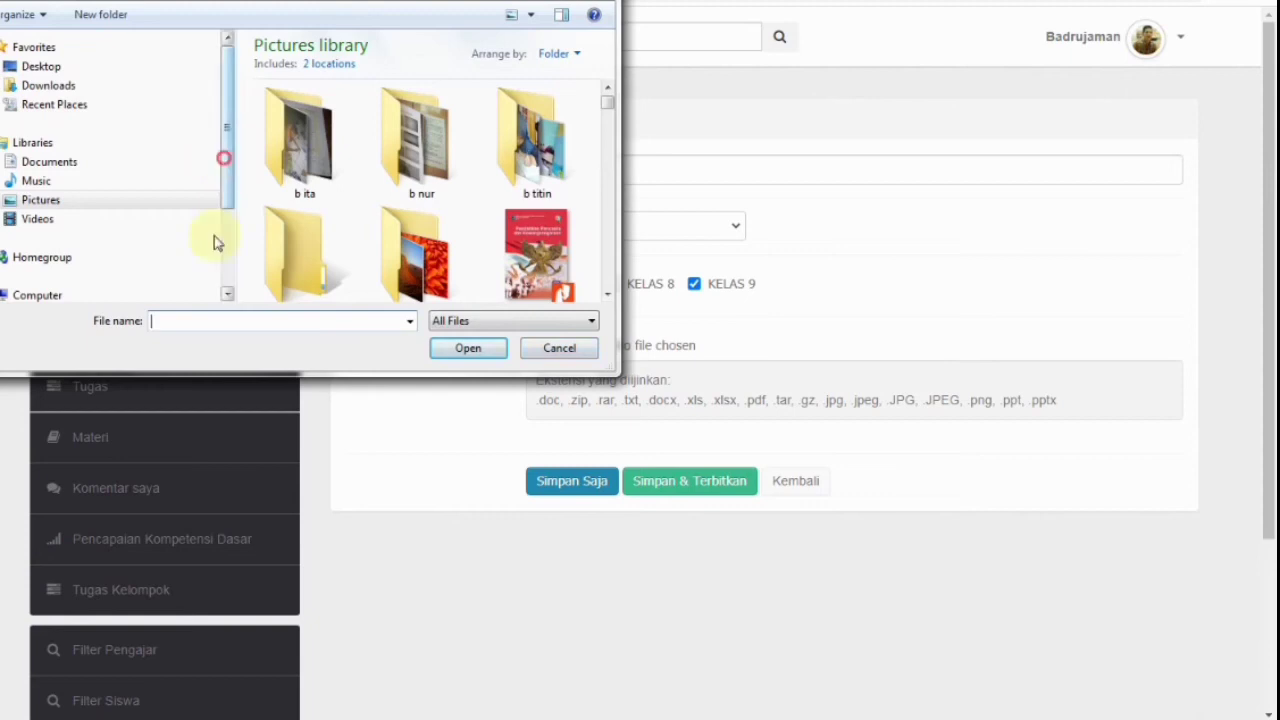
{"action": "scroll", "coordinate": [214, 240], "scroll_direction": "down", "scroll_amount": 2}
{"action": "left_click", "coordinate": [60, 210]}
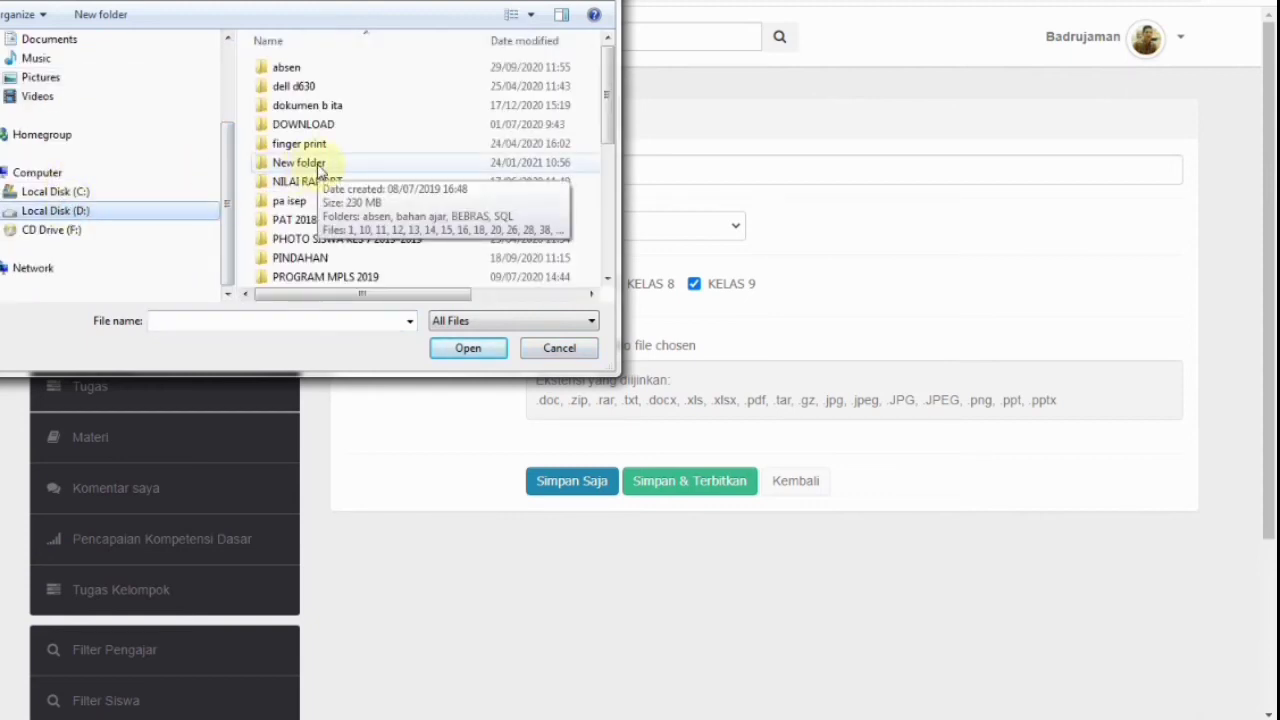
{"action": "left_click", "coordinate": [318, 164]}
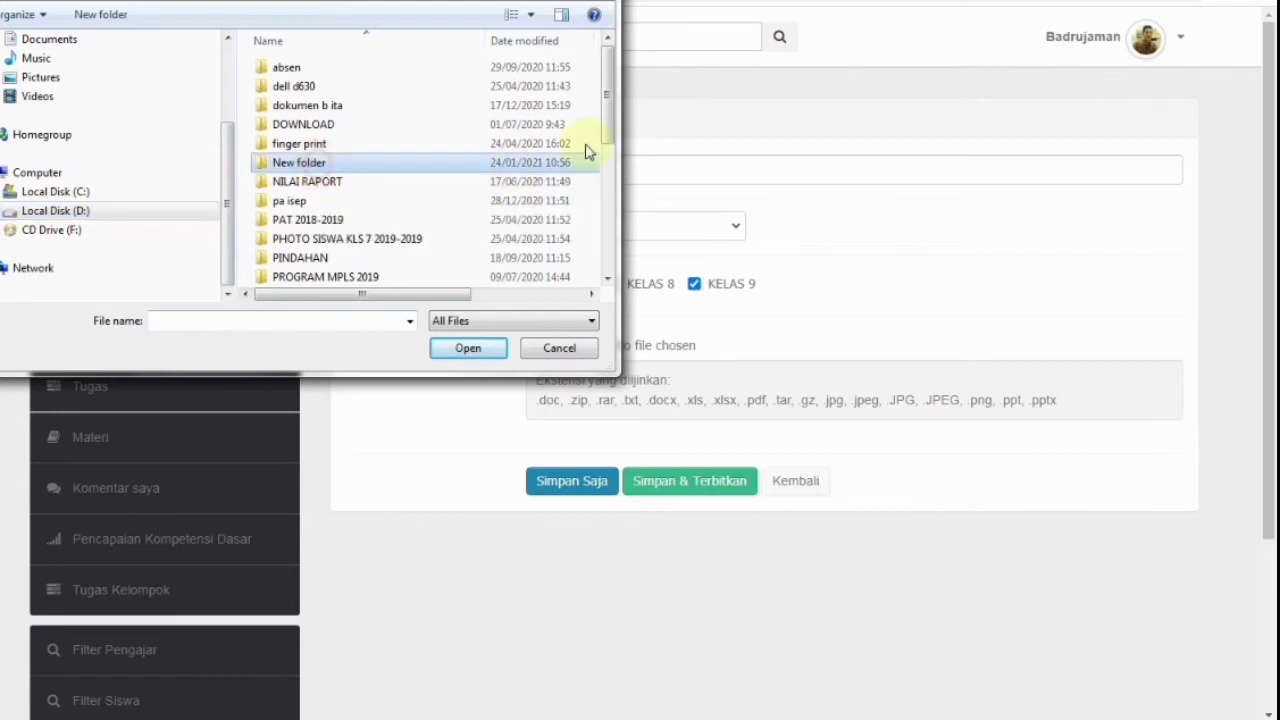
{"action": "left_click_drag", "start_coordinate": [606, 116], "coordinate": [609, 226]}
{"action": "double_click", "coordinate": [265, 197]}
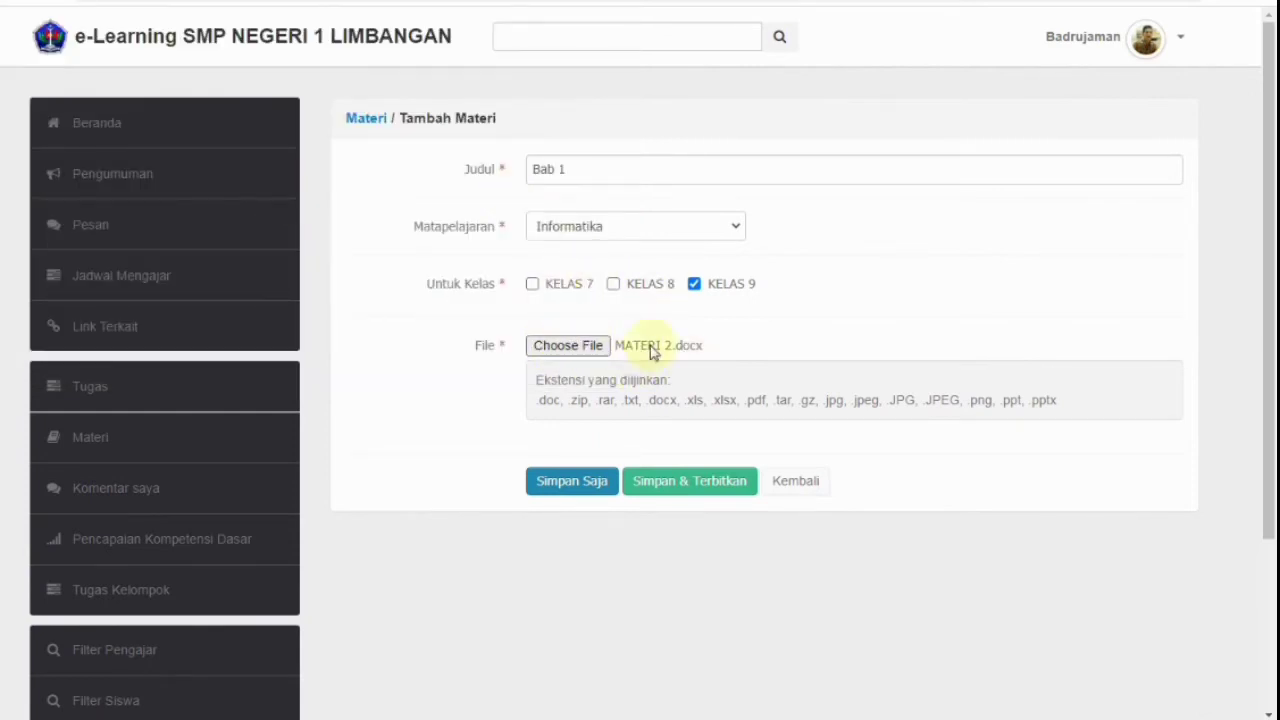
- Save the Bab 1 material without publishing it, then update it with the status Konsep
{"action": "left_click", "coordinate": [600, 480]}
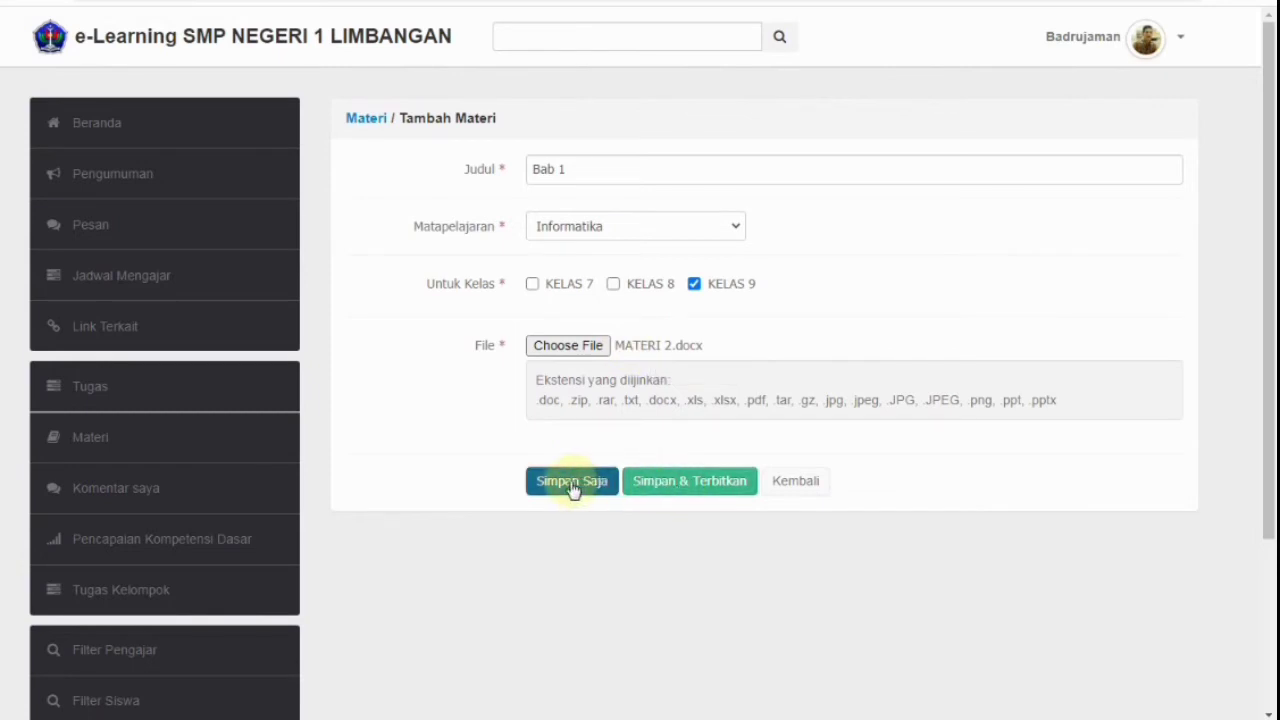
{"action": "left_click", "coordinate": [573, 486]}
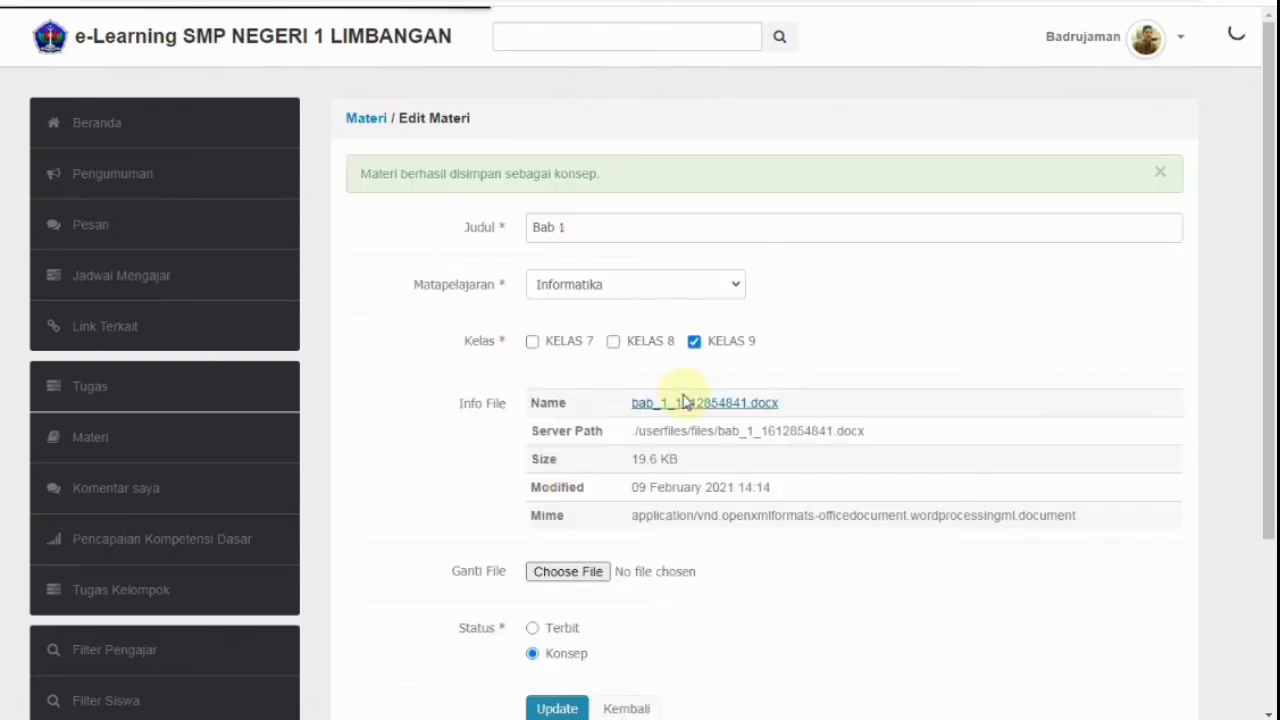
{"action": "scroll", "coordinate": [650, 430], "scroll_direction": "down", "scroll_amount": 3}
{"action": "left_click", "coordinate": [532, 420]}
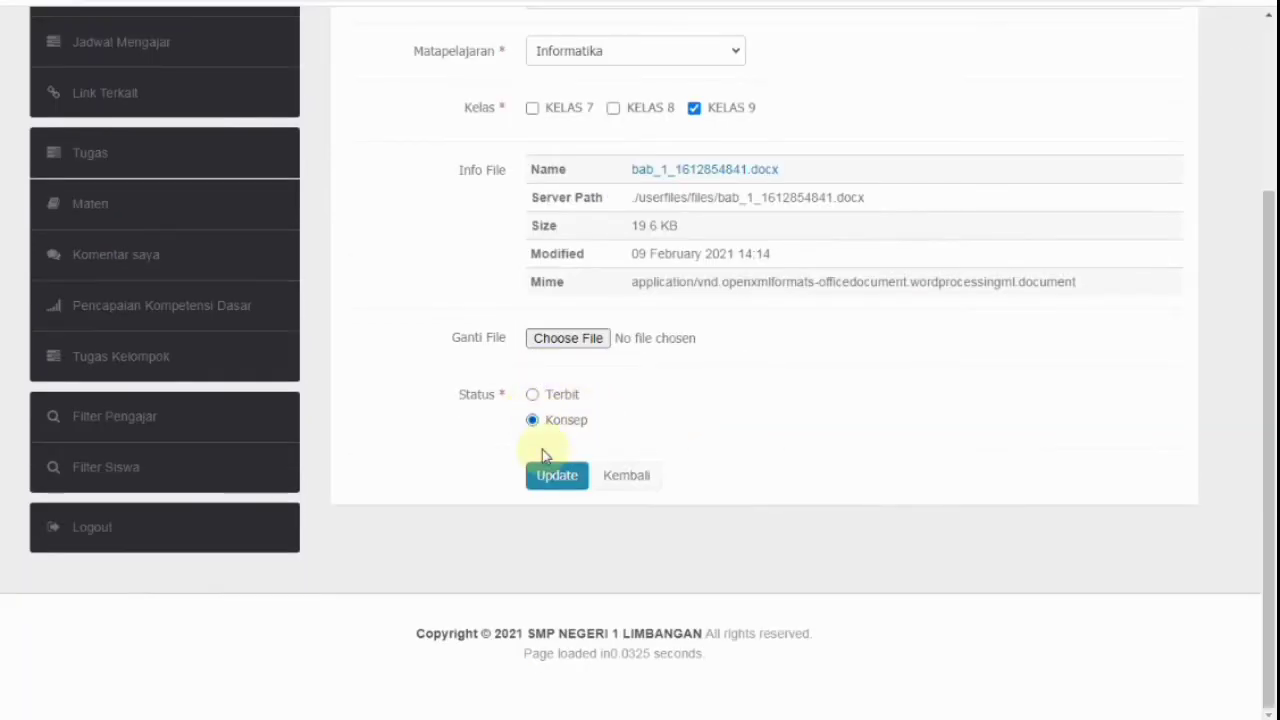
{"action": "left_click", "coordinate": [557, 478]}
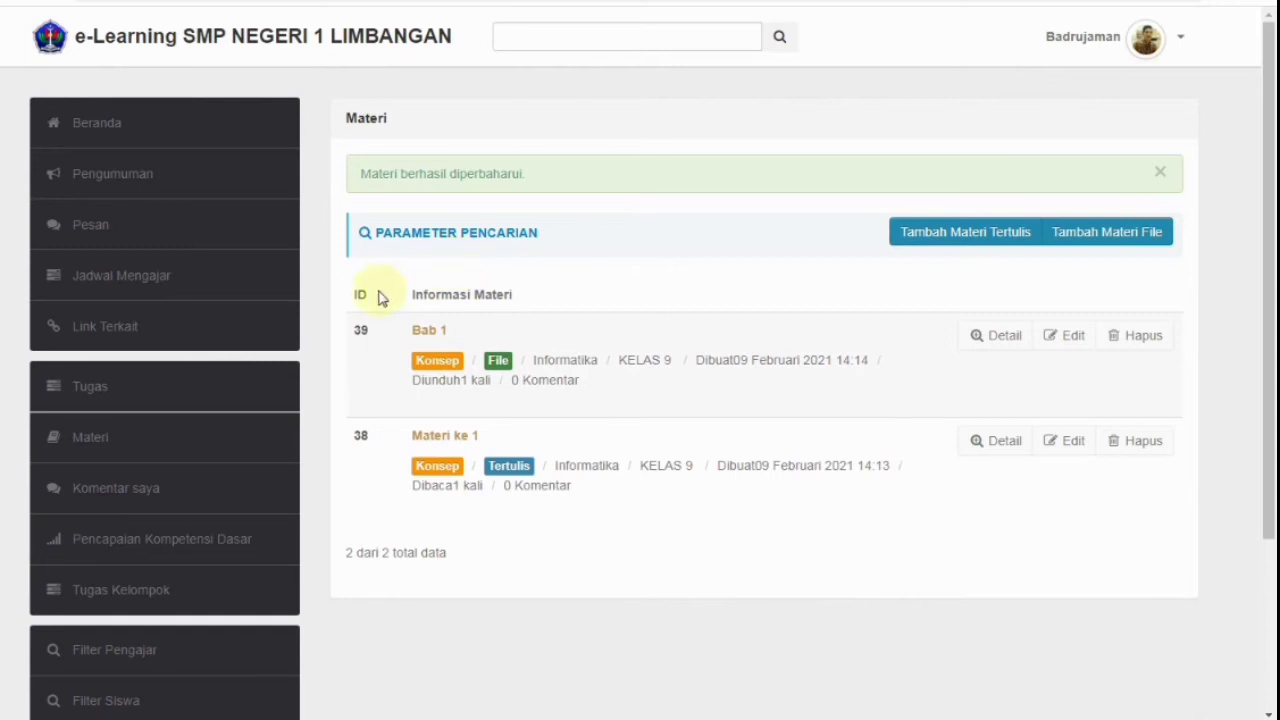
- Start a new multiple-choice assignment (Tugas Ganda) titled "Penilaian Harian 1" for the subject Informatika and class xx
{"action": "left_click", "coordinate": [89, 387]}
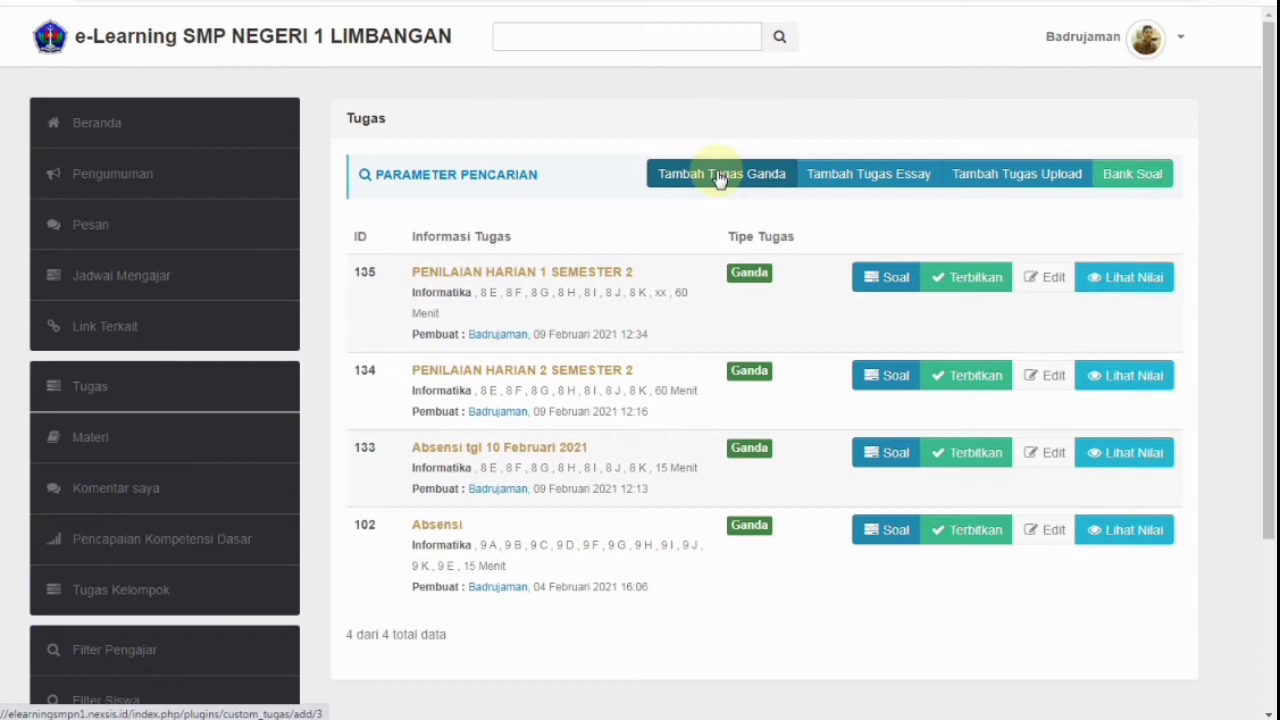
{"action": "left_click", "coordinate": [718, 176]}
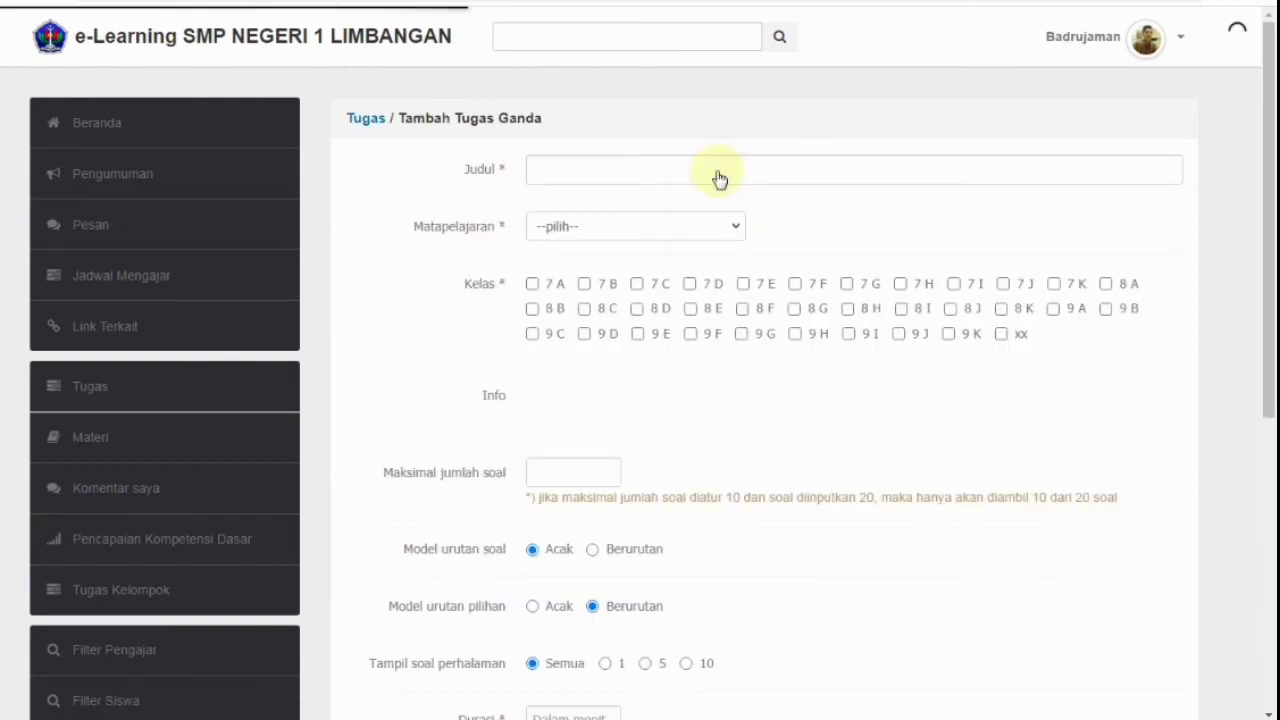
{"action": "left_click", "coordinate": [579, 170]}
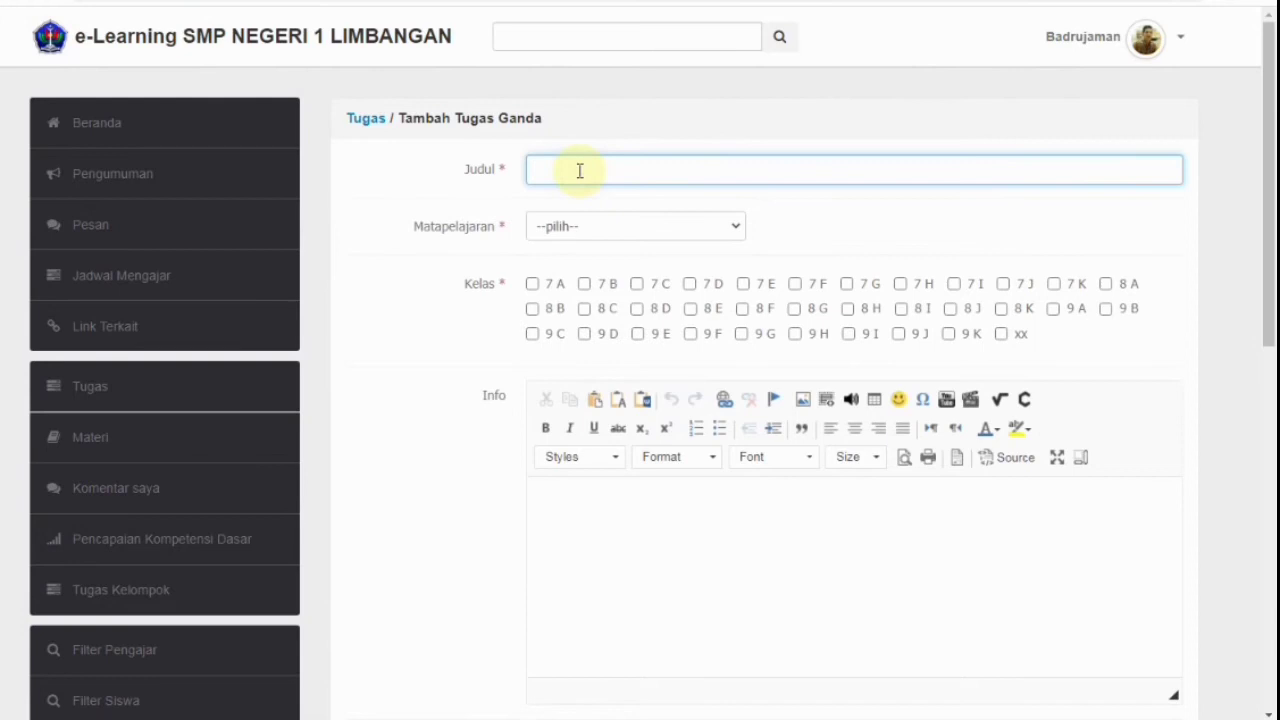
{"action": "type", "text": "Penilaian Harian 1"}
{"action": "left_click", "coordinate": [586, 230]}
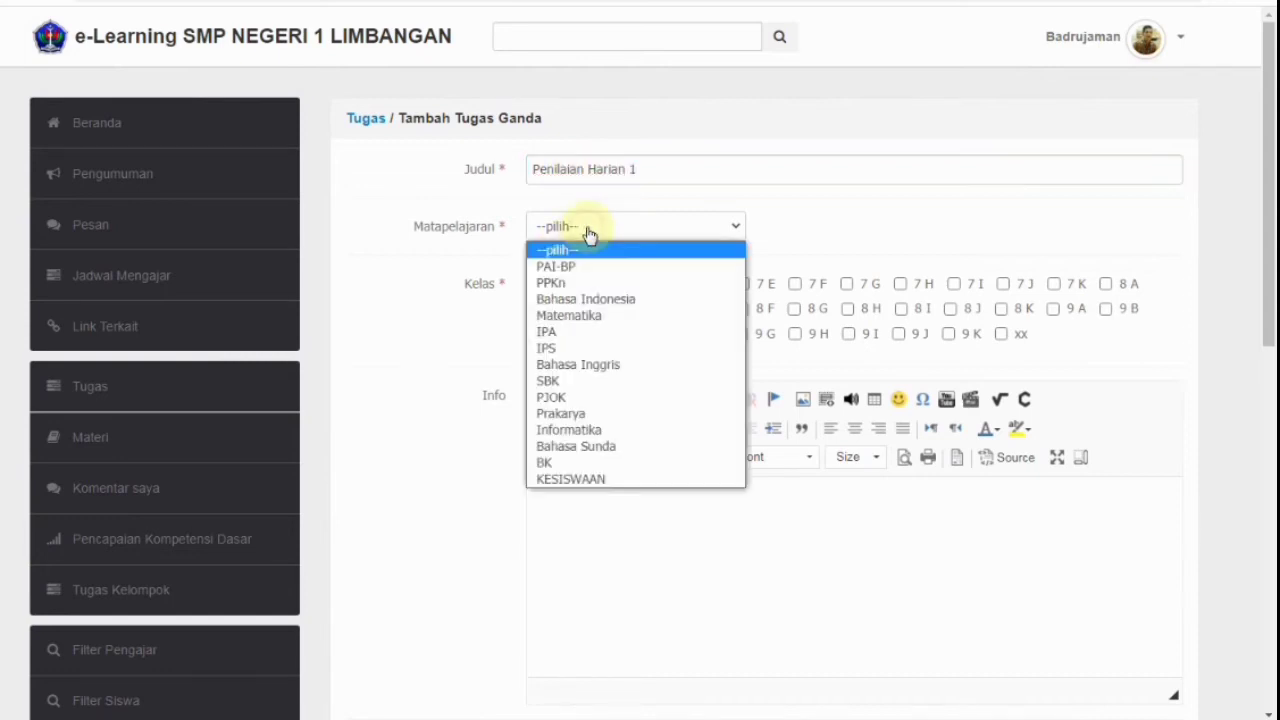
{"action": "left_click", "coordinate": [591, 430]}
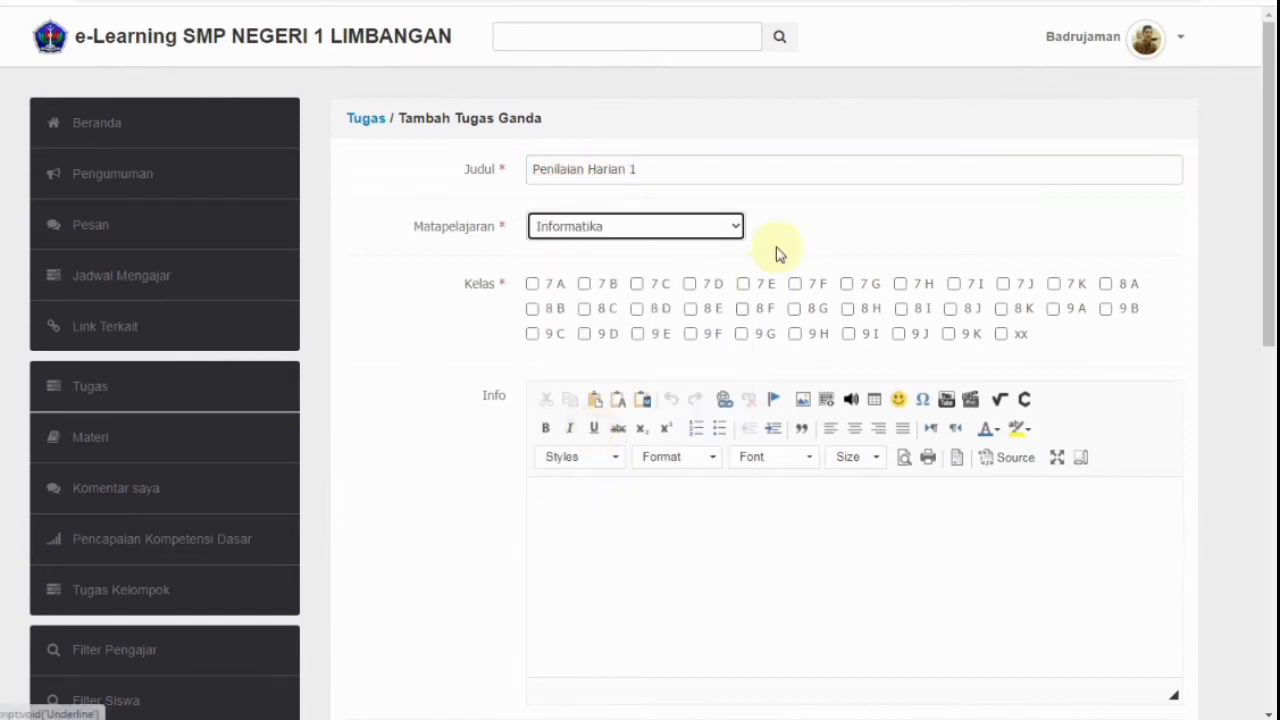
{"action": "scroll", "coordinate": [798, 235], "scroll_direction": "down", "scroll_amount": 1}
{"action": "left_click", "coordinate": [1003, 244]}
- Enter "Penilaian Harian 1 : Bab 1" as the assignment's info text
{"action": "scroll", "coordinate": [757, 300], "scroll_direction": "down", "scroll_amount": 2}
{"action": "left_click", "coordinate": [611, 213]}
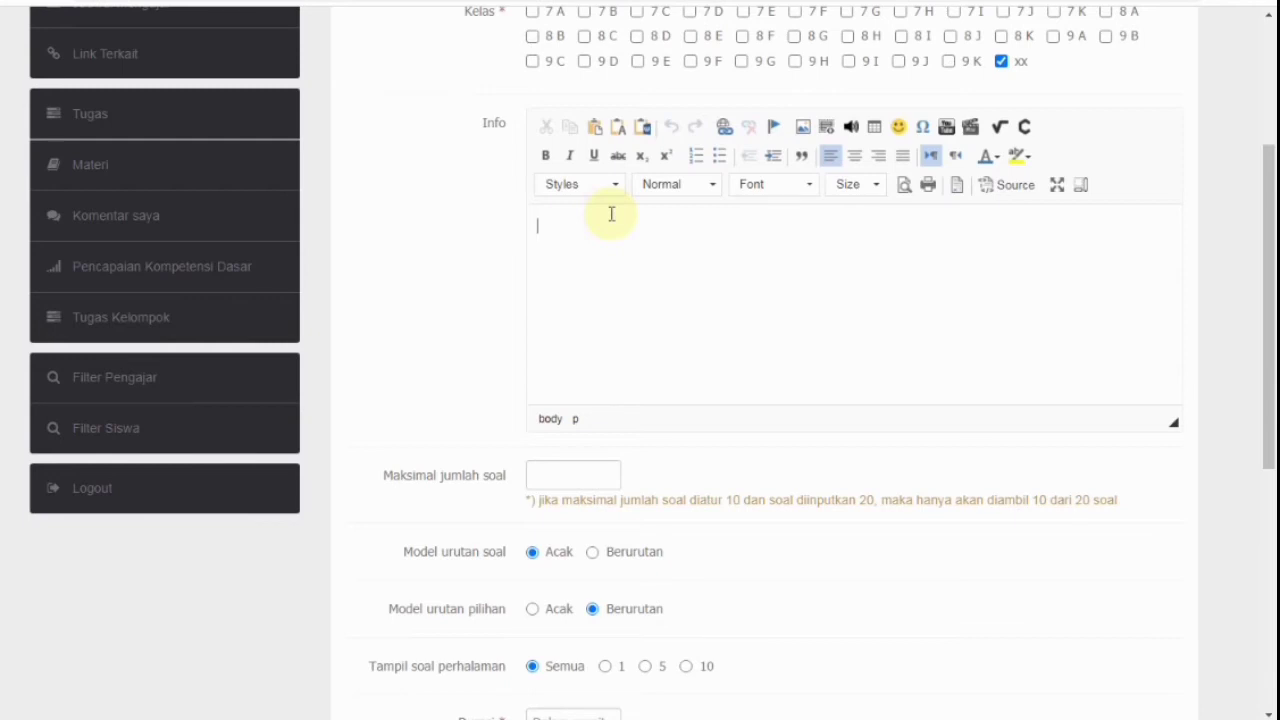
{"action": "type", "text": "Pneliana"}
{"action": "key", "text": "BackSpace"}
{"action": "key", "text": "BackSpace"}
{"action": "key", "text": "BackSpace"}
{"action": "key", "text": "BackSpace"}
{"action": "key", "text": "BackSpace"}
{"action": "key", "text": "BackSpace"}
{"action": "key", "text": "BackSpace"}
{"action": "type", "text": "enilaian Harian "}
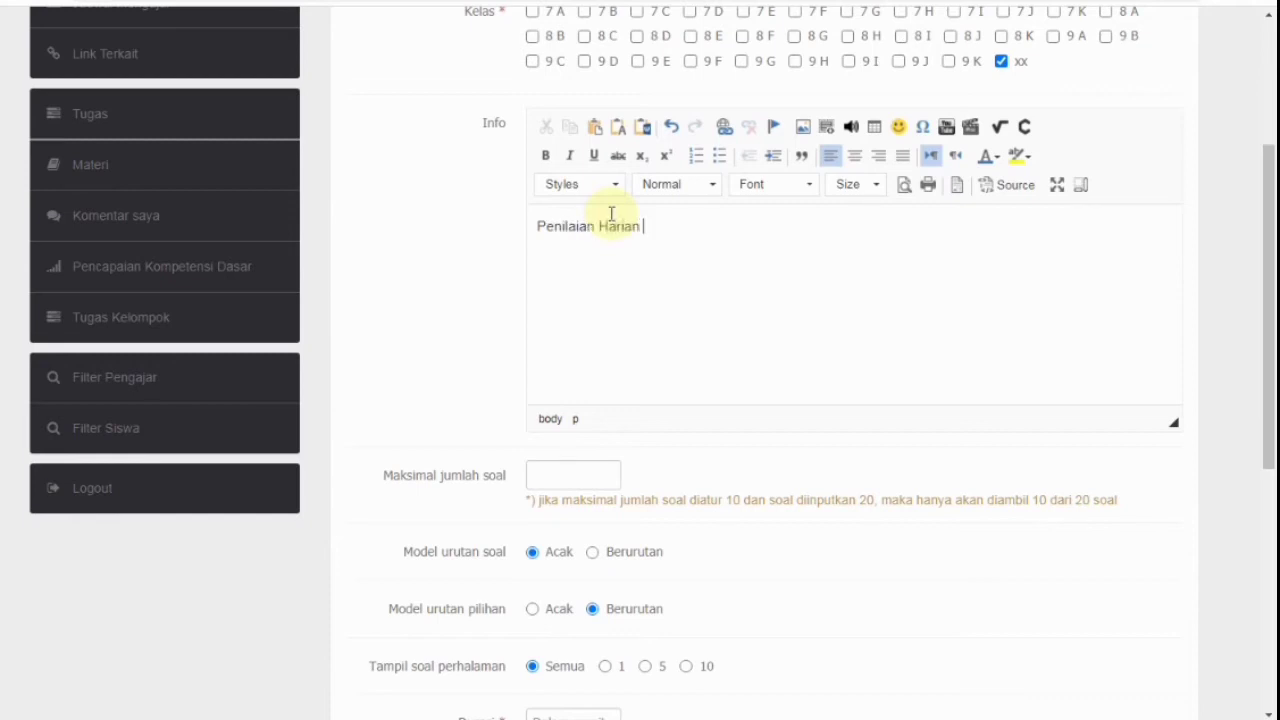
{"action": "type", "text": "1 : Bab 1"}
- Set the assignment's maximum number of questions to 10 and the order of answer options to Acak
{"action": "scroll", "coordinate": [778, 266], "scroll_direction": "down", "scroll_amount": 1}
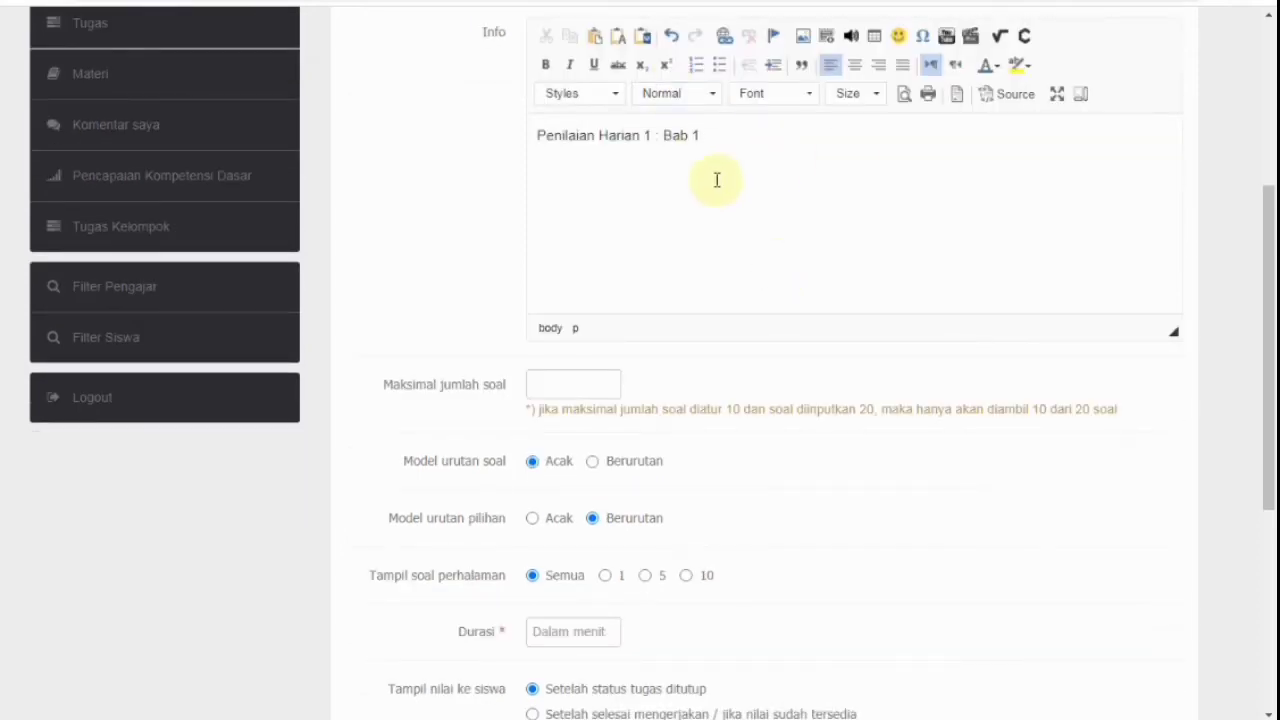
{"action": "scroll", "coordinate": [717, 180], "scroll_direction": "down", "scroll_amount": 1}
{"action": "scroll", "coordinate": [717, 180], "scroll_direction": "down", "scroll_amount": 3}
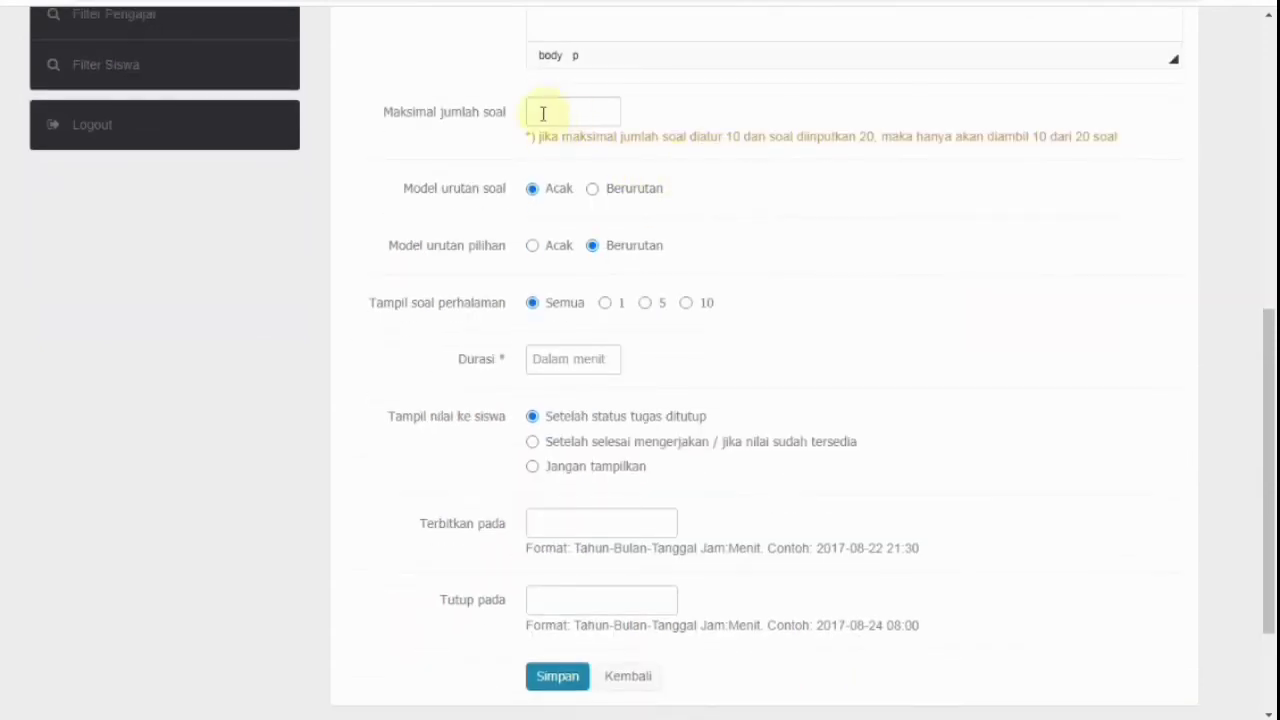
{"action": "left_click", "coordinate": [559, 110]}
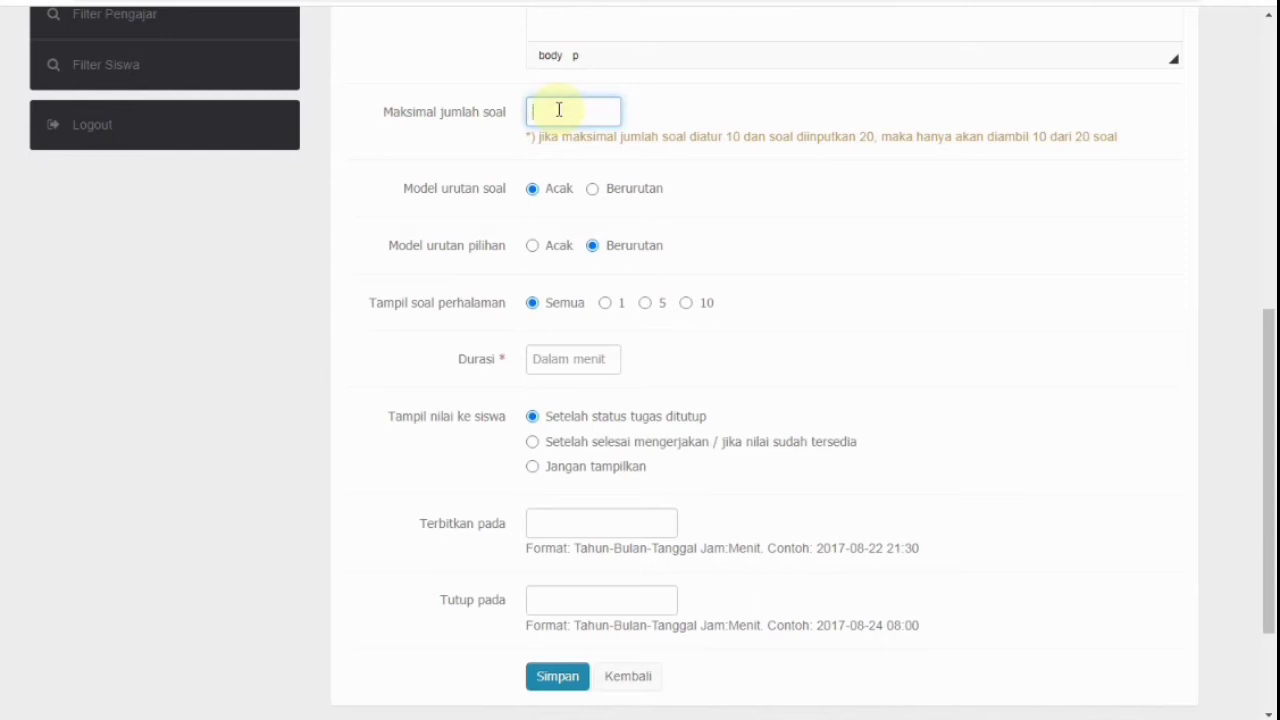
{"action": "type", "text": "10"}
{"action": "left_click_drag", "start_coordinate": [560, 110], "coordinate": [521, 116]}
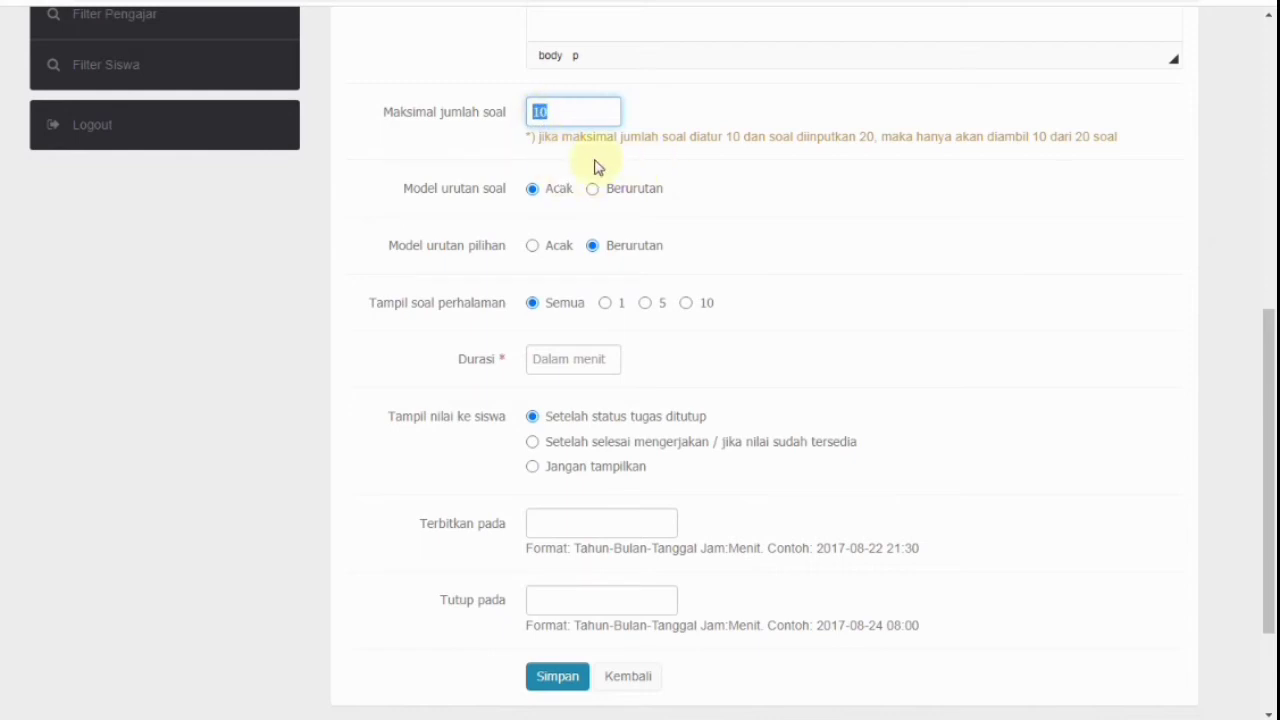
{"action": "scroll", "coordinate": [600, 163], "scroll_direction": "down", "scroll_amount": 2}
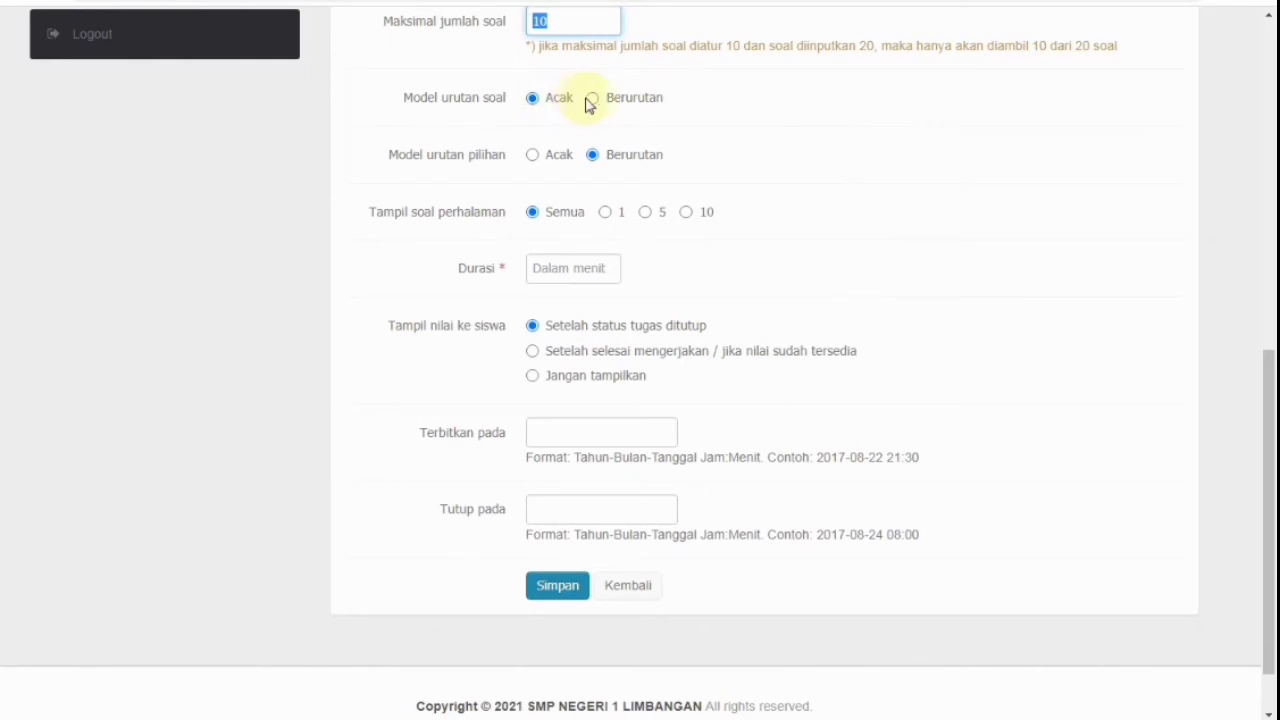
{"action": "left_click", "coordinate": [533, 156]}
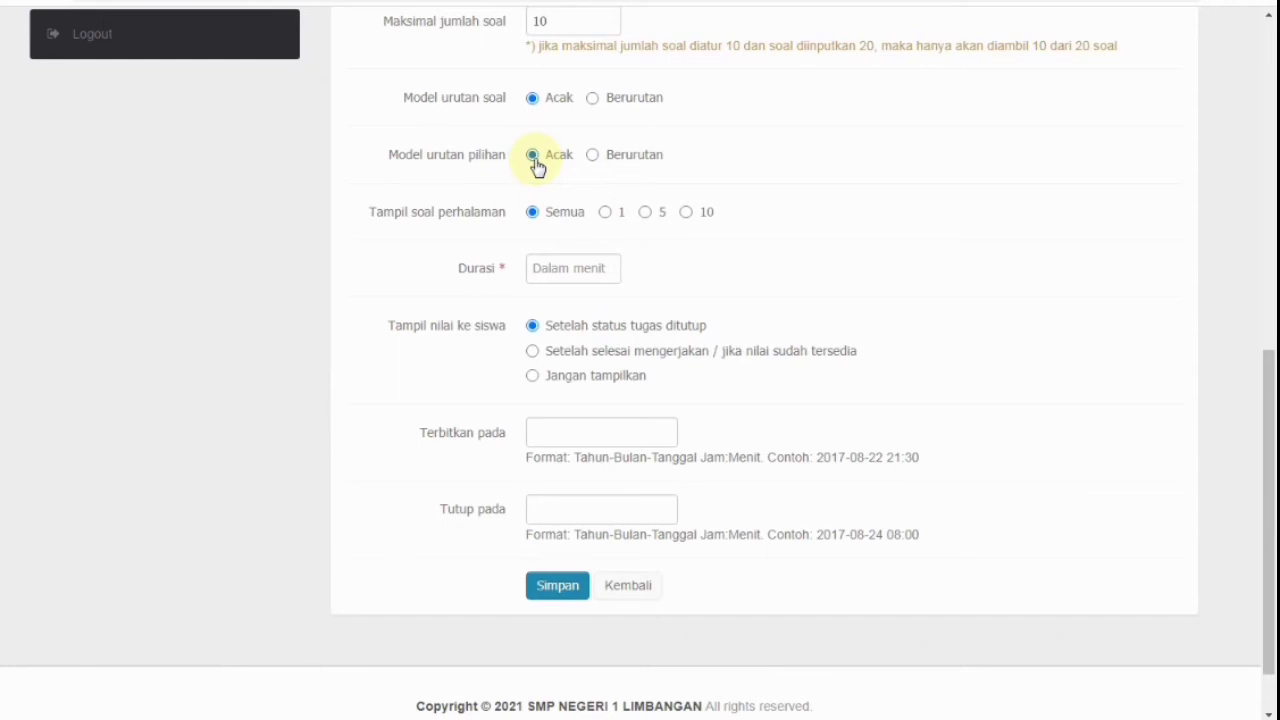
- Set the duration to 60 minutes, choose Jangan tampilkan for showing grades to students, and save the assignment
{"action": "scroll", "coordinate": [537, 167], "scroll_direction": "down", "scroll_amount": 2}
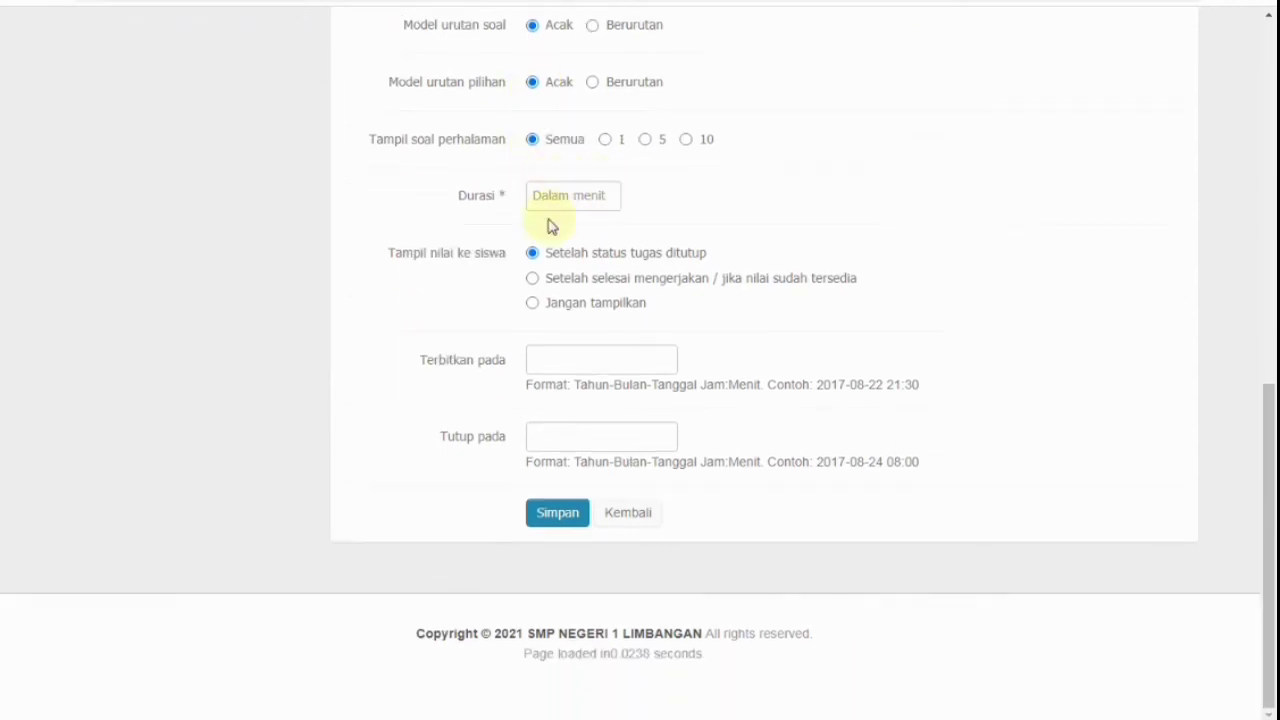
{"action": "left_click", "coordinate": [552, 198]}
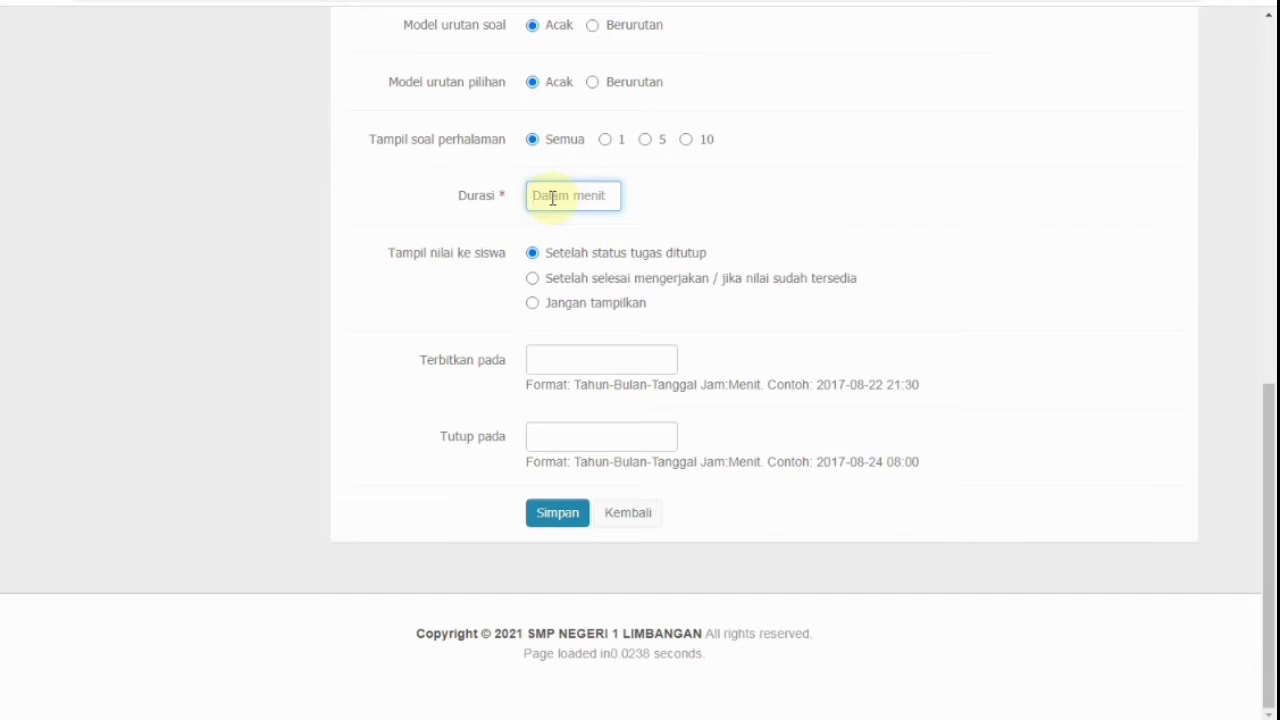
{"action": "type", "text": "60"}
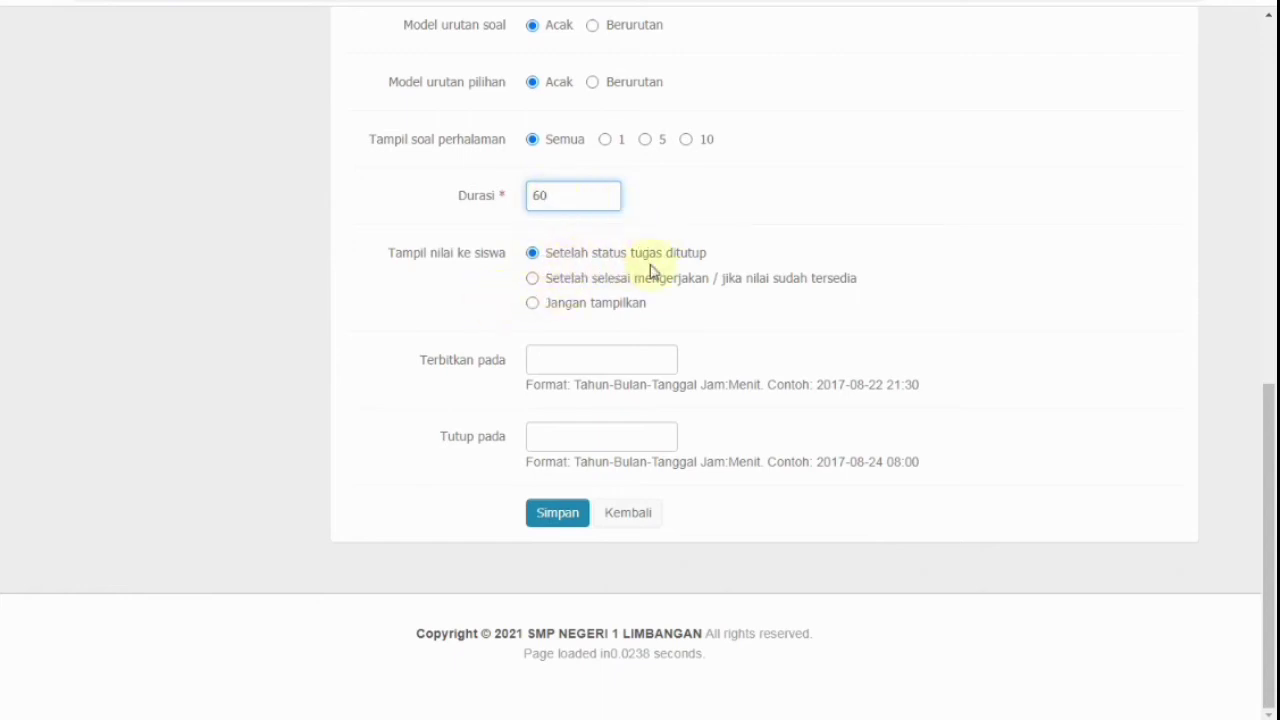
{"action": "left_click", "coordinate": [531, 304]}
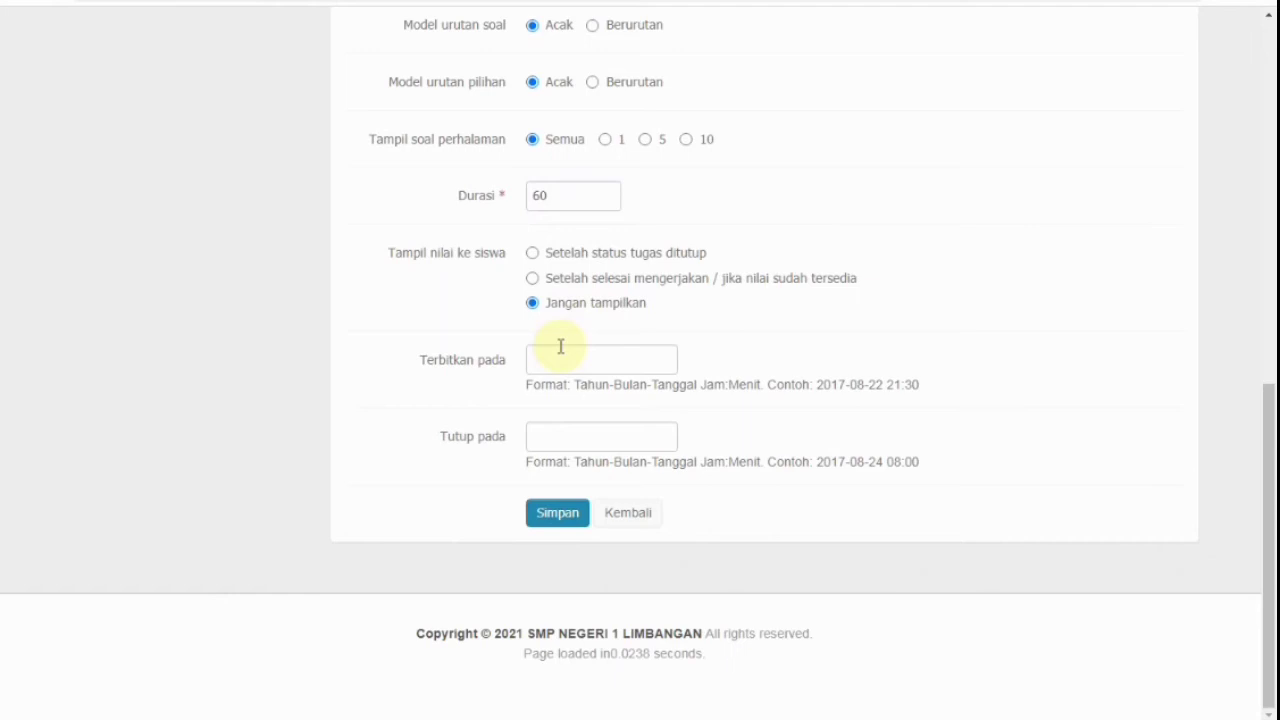
{"action": "left_click", "coordinate": [556, 515]}
{"action": "left_click", "coordinate": [554, 516]}
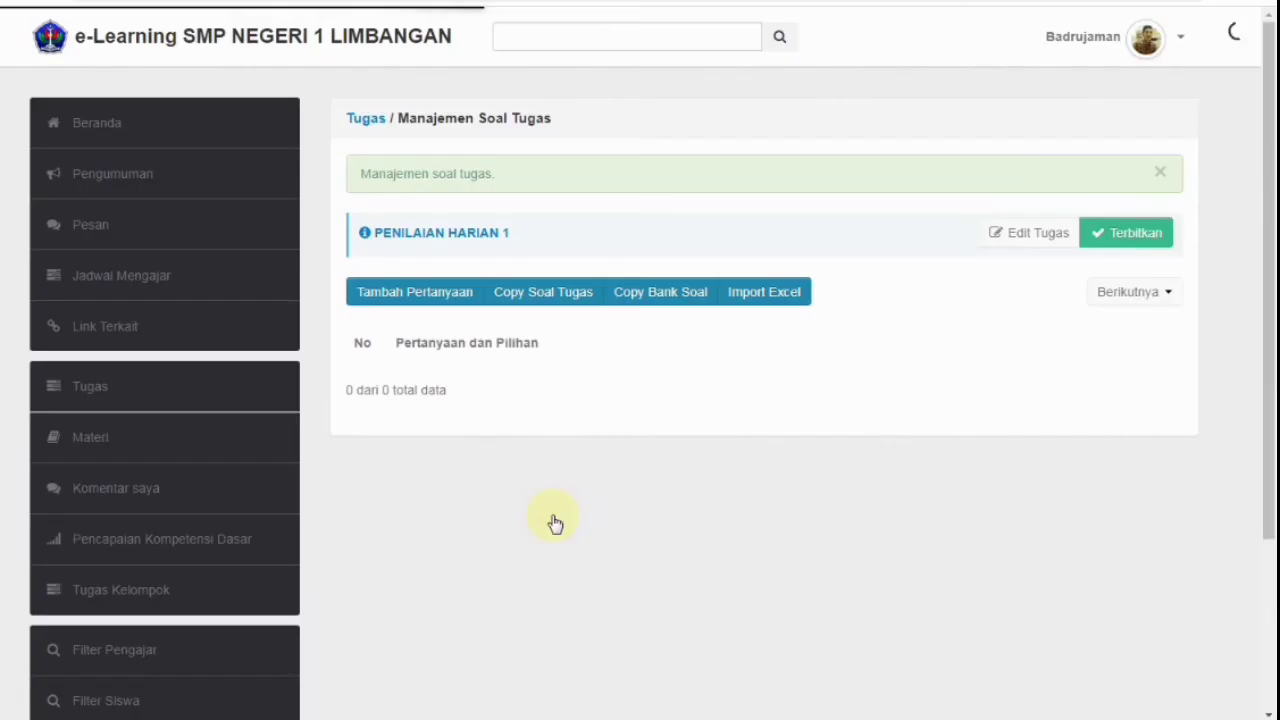
- Add a new question to Penilaian Harian 1 with the question text "2+3 = ...."
{"action": "left_click", "coordinate": [428, 292]}
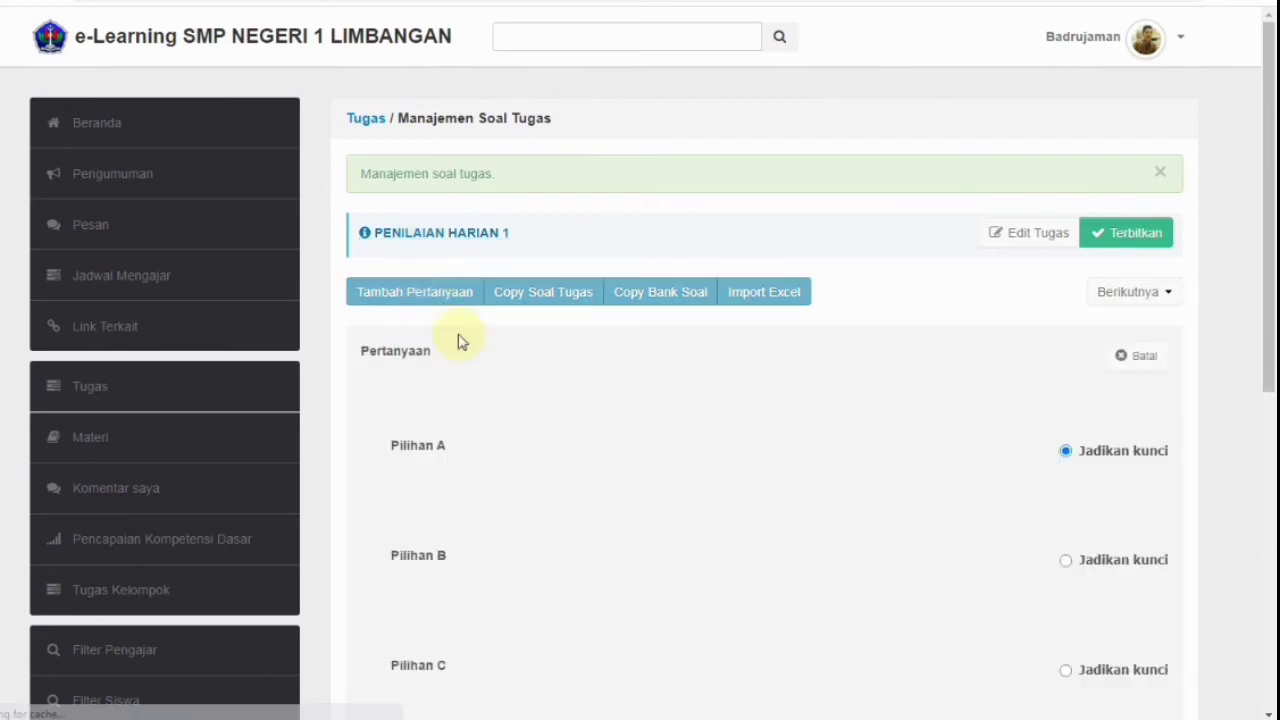
{"action": "scroll", "coordinate": [486, 334], "scroll_direction": "down", "scroll_amount": 3}
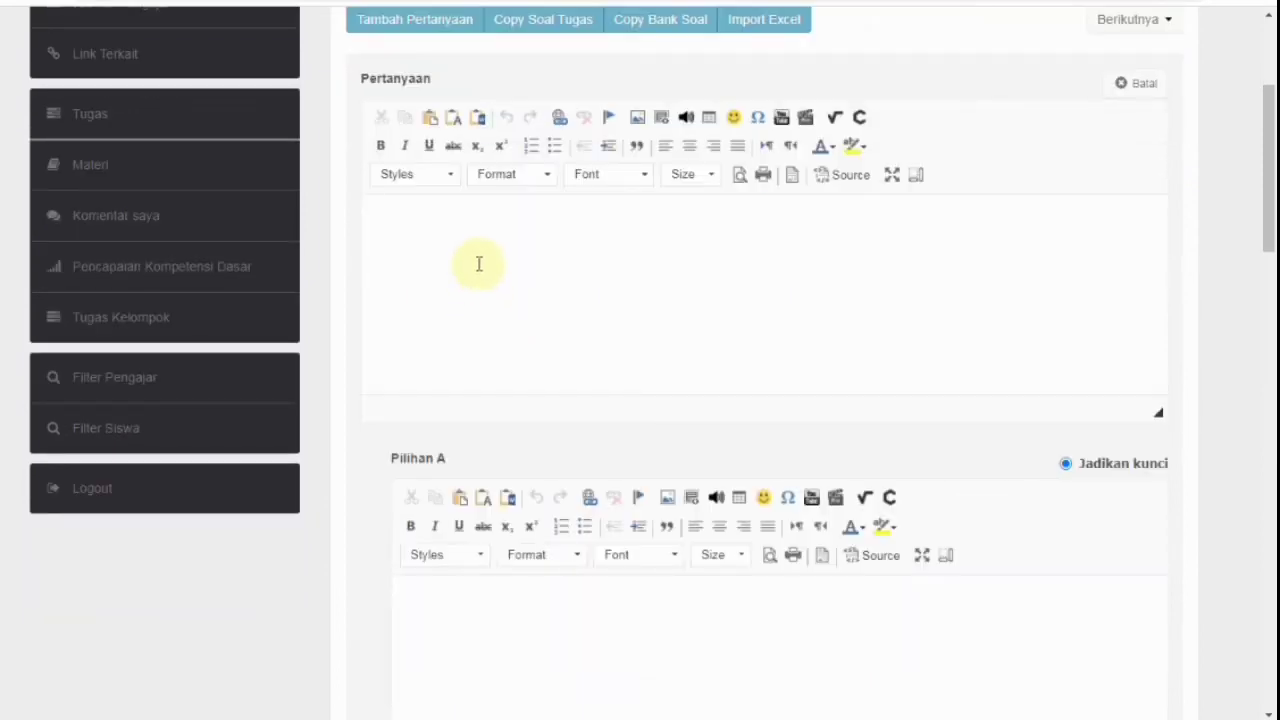
{"action": "left_click", "coordinate": [479, 264]}
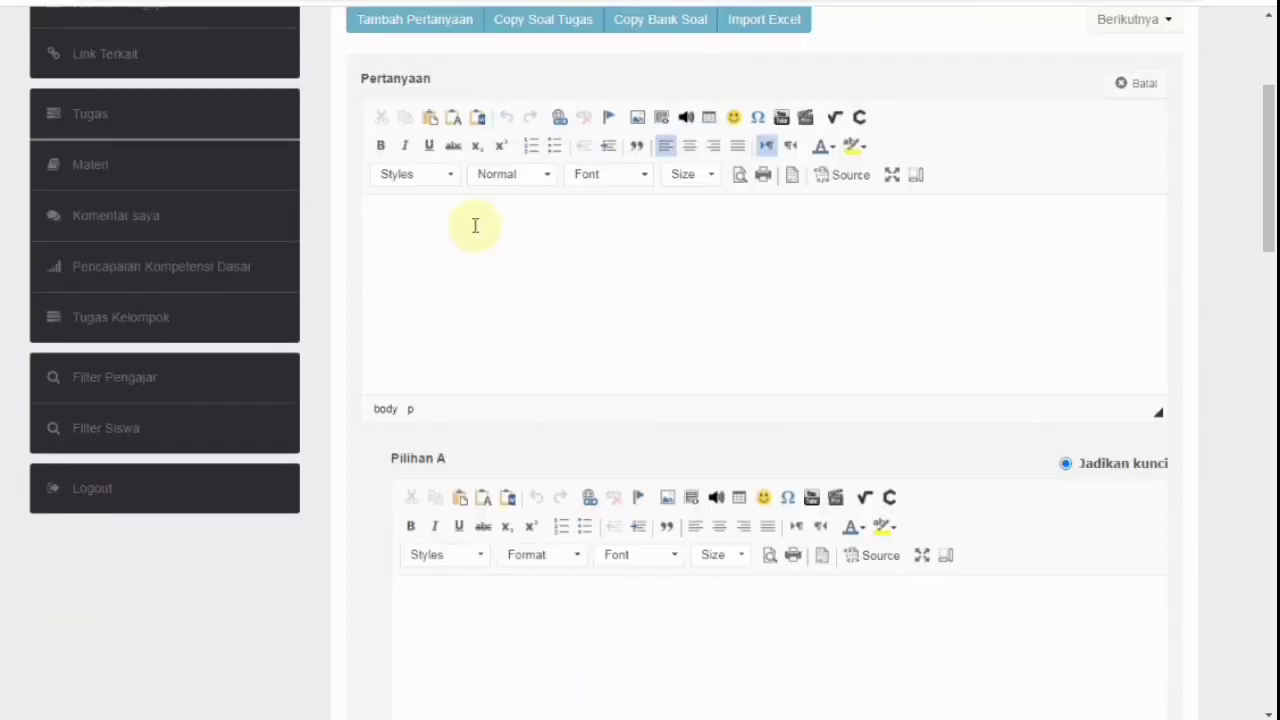
{"action": "type", "text": "2+3 = ..."}
- Enter 6 as option A and 5 as option B, and make option B the answer key
{"action": "scroll", "coordinate": [475, 226], "scroll_direction": "down", "scroll_amount": 1}
{"action": "left_click", "coordinate": [476, 507]}
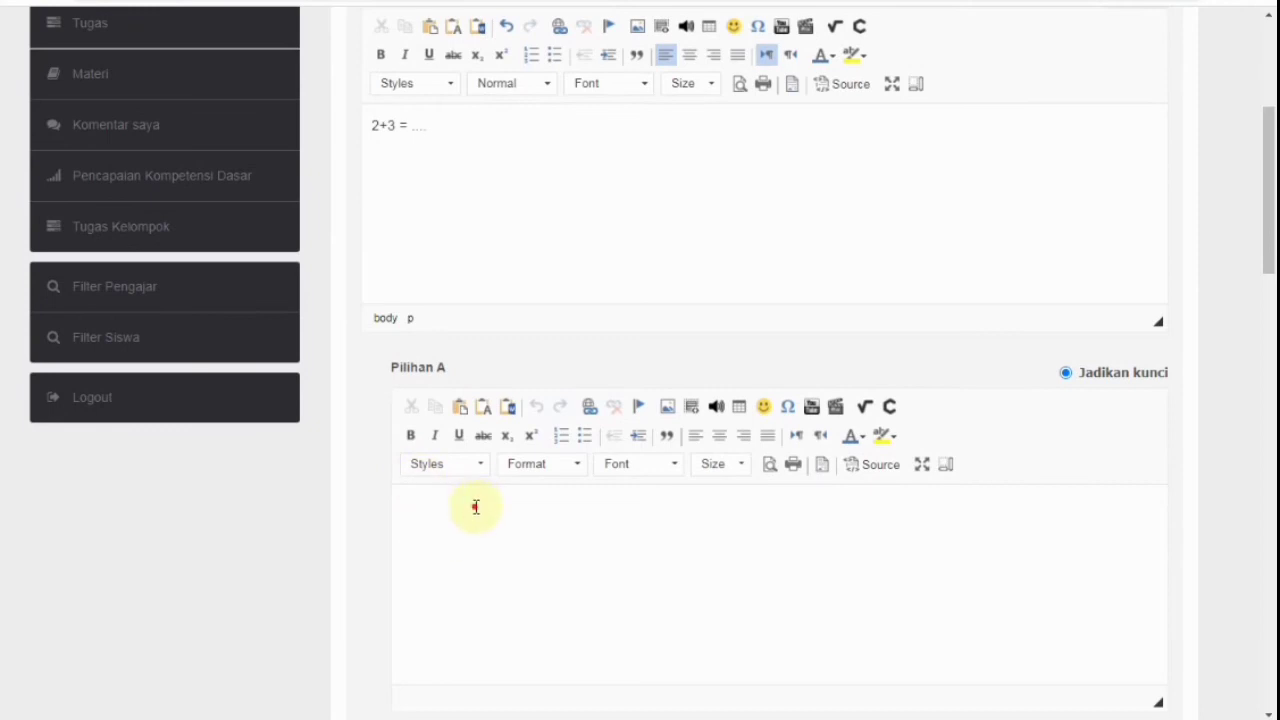
{"action": "type", "text": "6"}
{"action": "scroll", "coordinate": [817, 362], "scroll_direction": "down", "scroll_amount": 1}
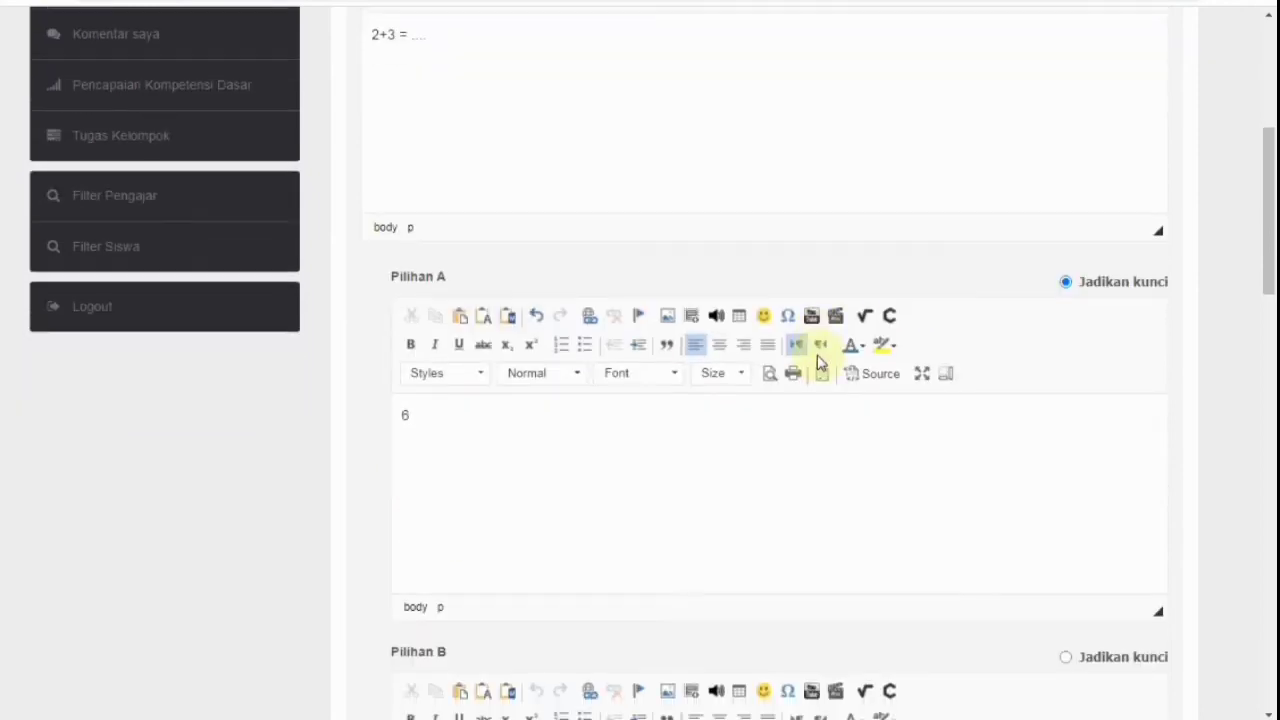
{"action": "scroll", "coordinate": [817, 358], "scroll_direction": "down", "scroll_amount": 3}
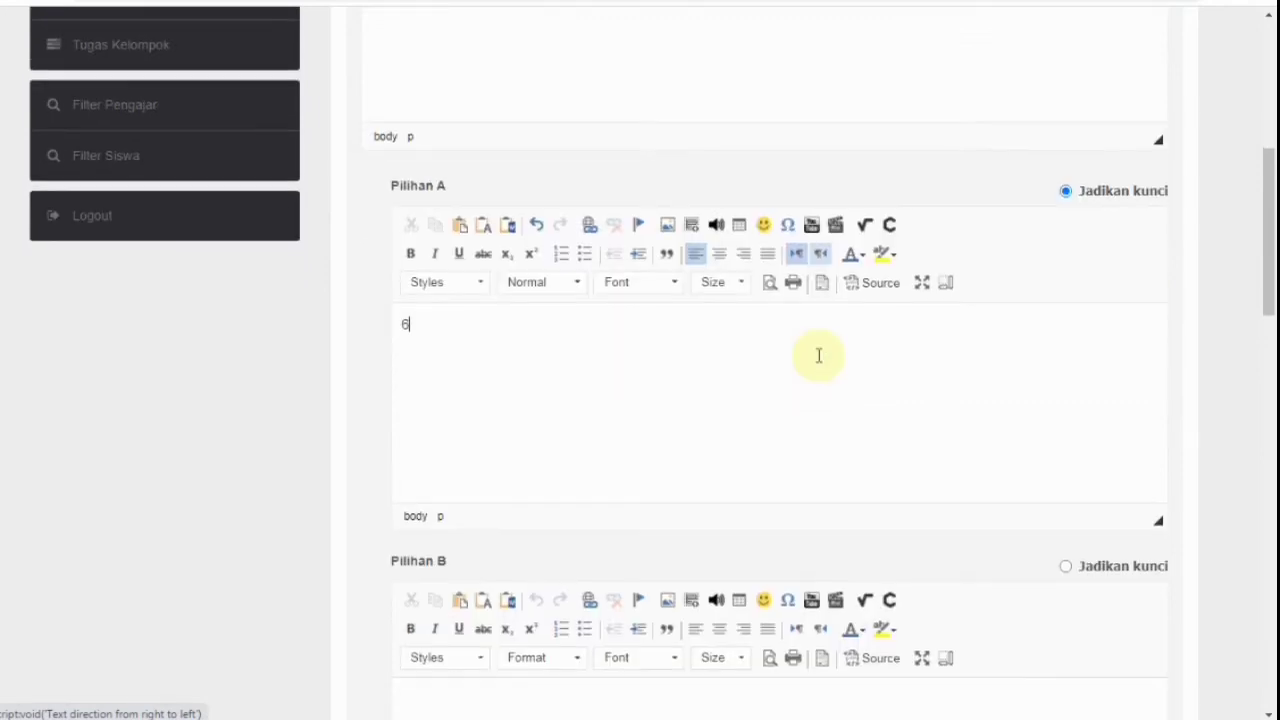
{"action": "left_click", "coordinate": [545, 518]}
{"action": "type", "text": "5"}
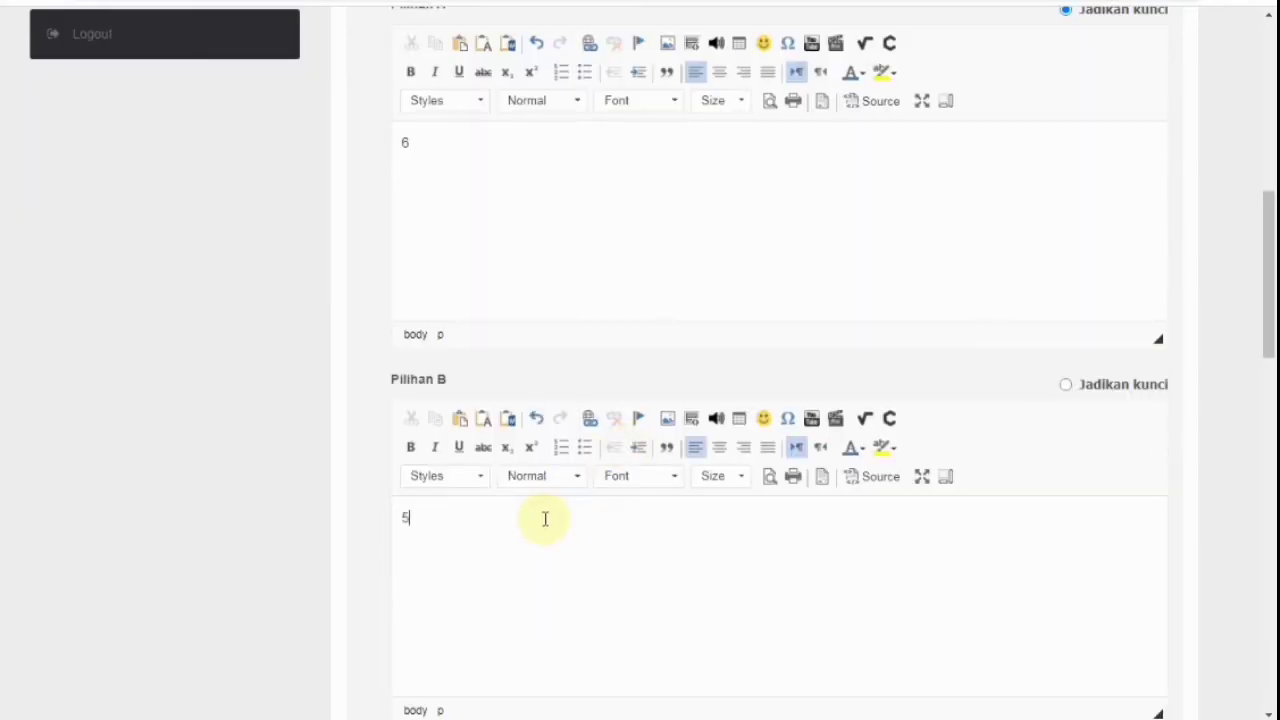
{"action": "left_click", "coordinate": [1066, 387]}
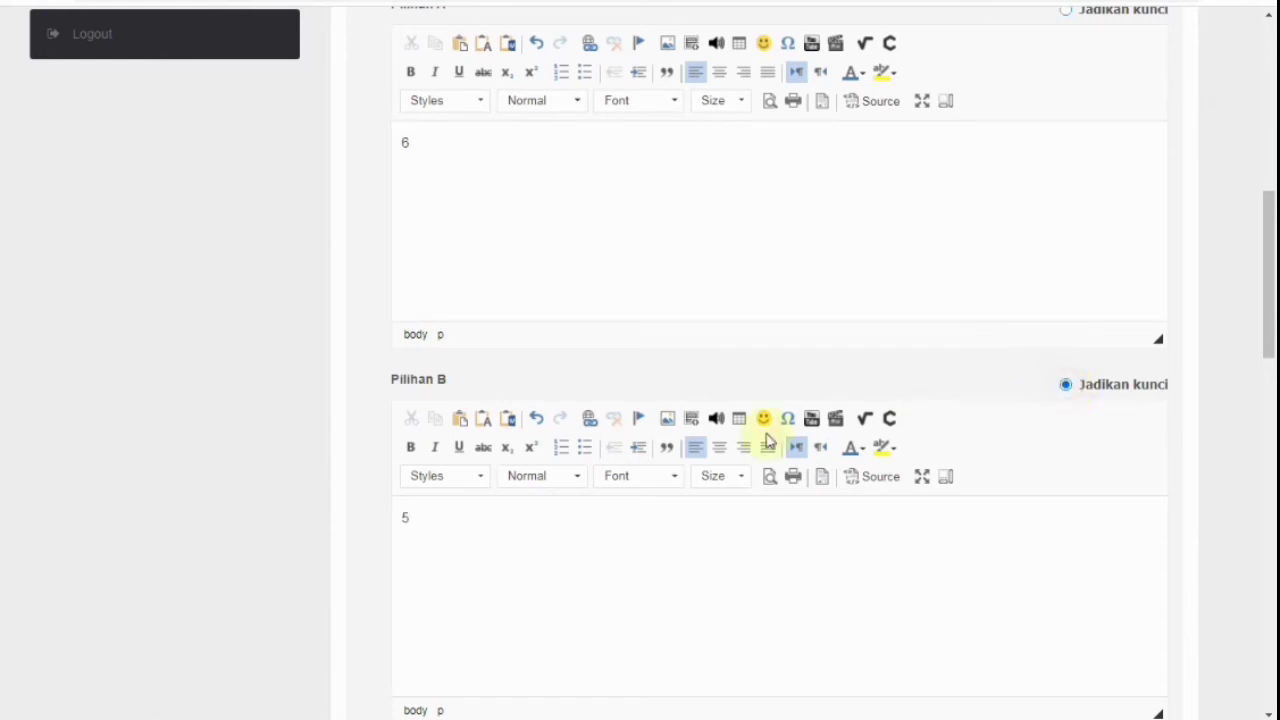
- Enter 7 as option C and 8 as option D, and save the question with option E left empty
{"action": "scroll", "coordinate": [540, 225], "scroll_direction": "down", "scroll_amount": 2}
{"action": "scroll", "coordinate": [551, 226], "scroll_direction": "down", "scroll_amount": 2}
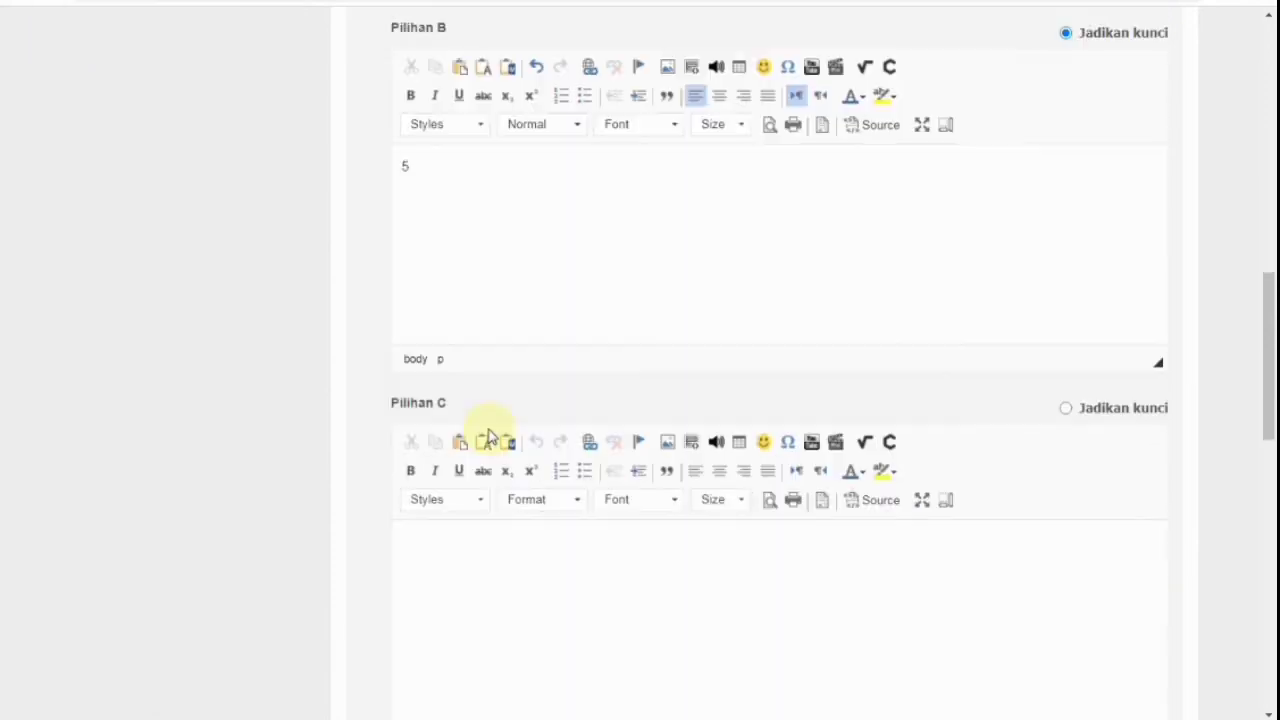
{"action": "left_click", "coordinate": [446, 549]}
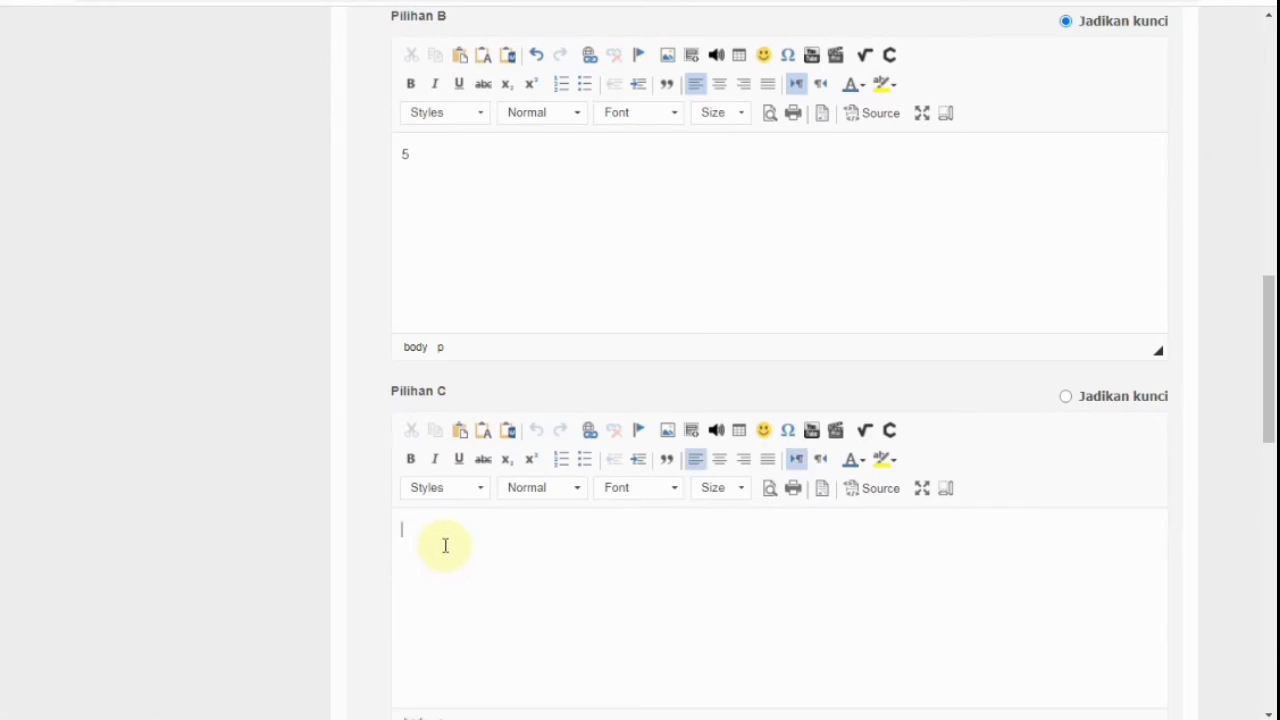
{"action": "type", "text": "7"}
{"action": "scroll", "coordinate": [449, 534], "scroll_direction": "down", "scroll_amount": 5}
{"action": "left_click", "coordinate": [491, 484]}
{"action": "type", "text": "8"}
{"action": "scroll", "coordinate": [491, 484], "scroll_direction": "down", "scroll_amount": 3}
{"action": "scroll", "coordinate": [490, 488], "scroll_direction": "down", "scroll_amount": 4}
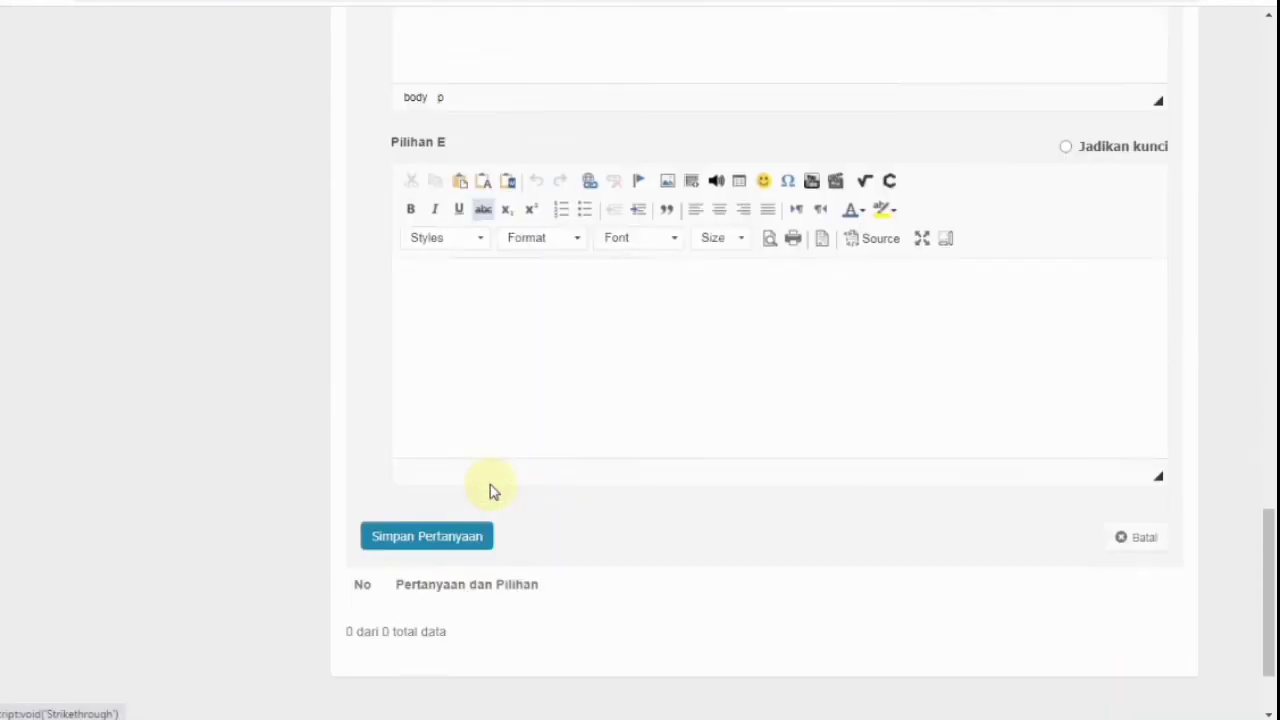
{"action": "left_click", "coordinate": [438, 458]}
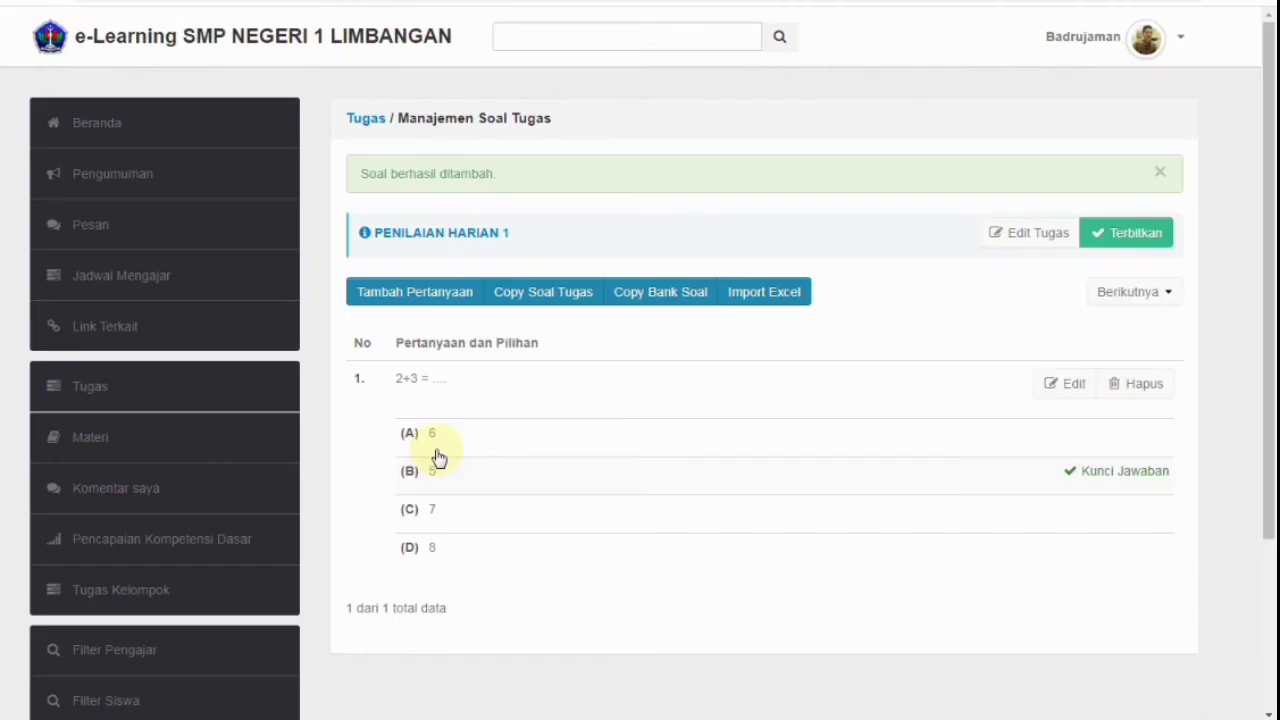
- Add a second question to the assignment with the question text "4-5+8=...."
{"action": "scroll", "coordinate": [514, 420], "scroll_direction": "down", "scroll_amount": 1}
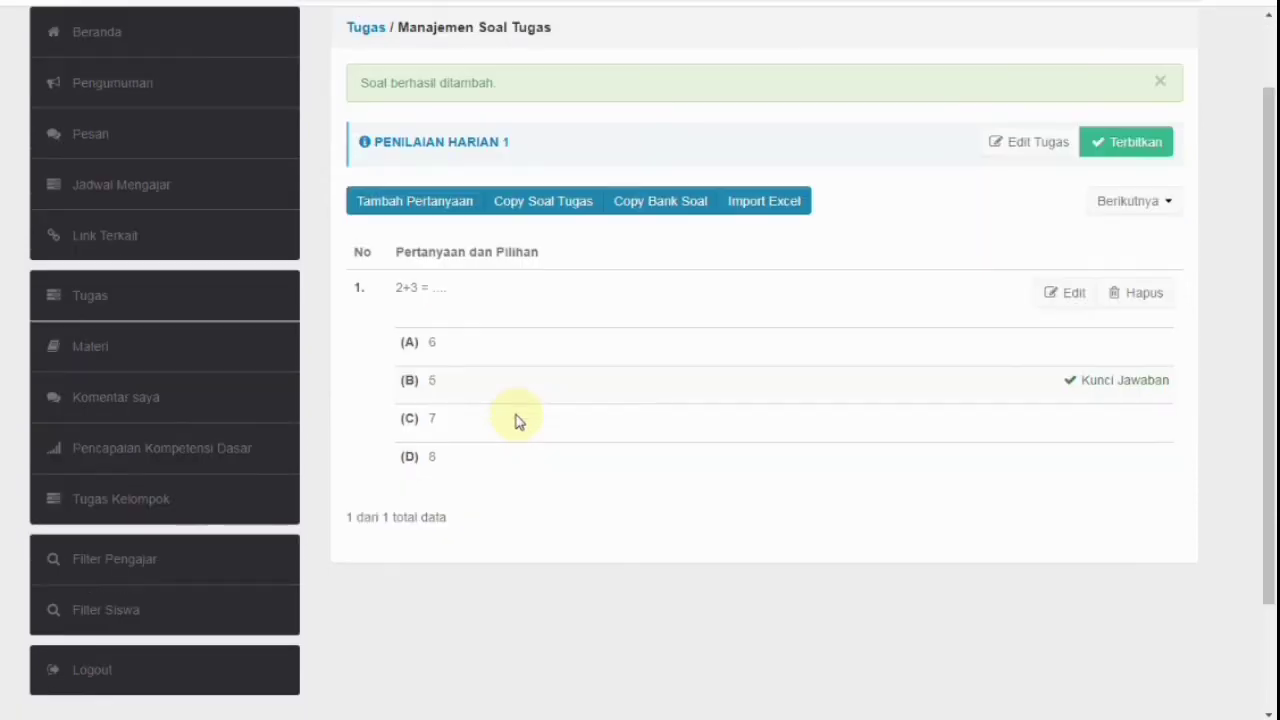
{"action": "left_click", "coordinate": [428, 204]}
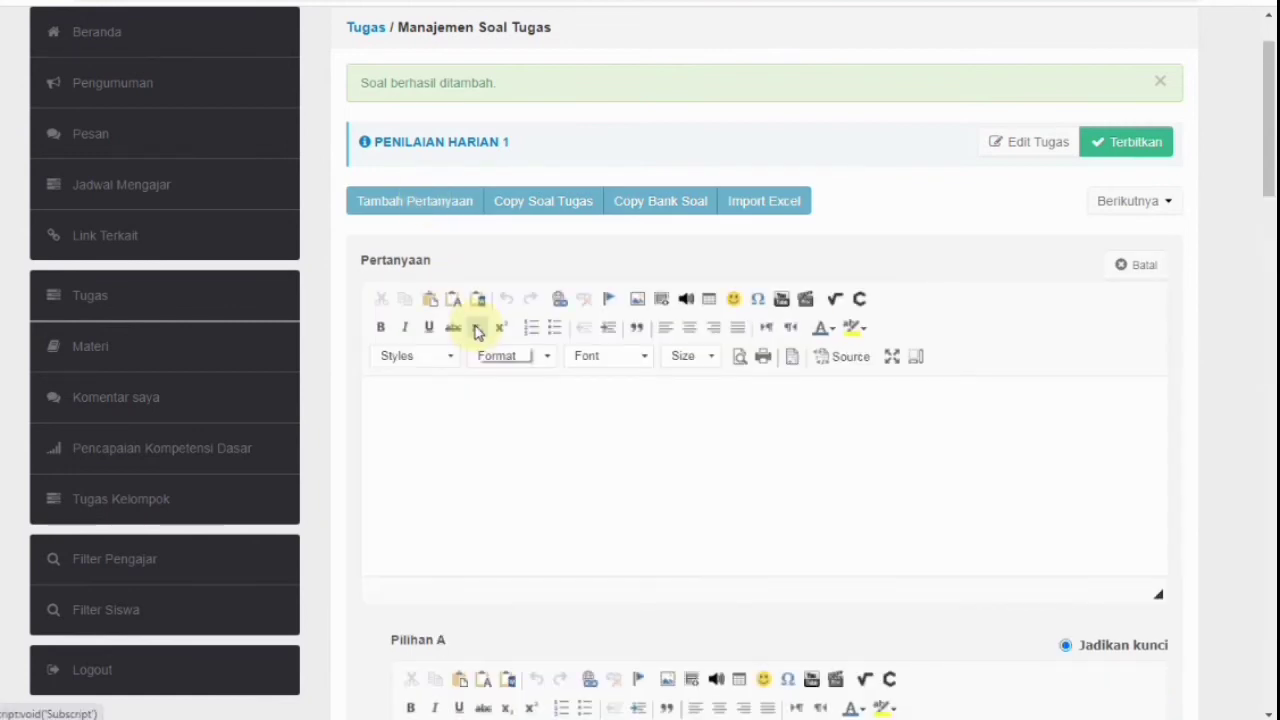
{"action": "left_click", "coordinate": [471, 385]}
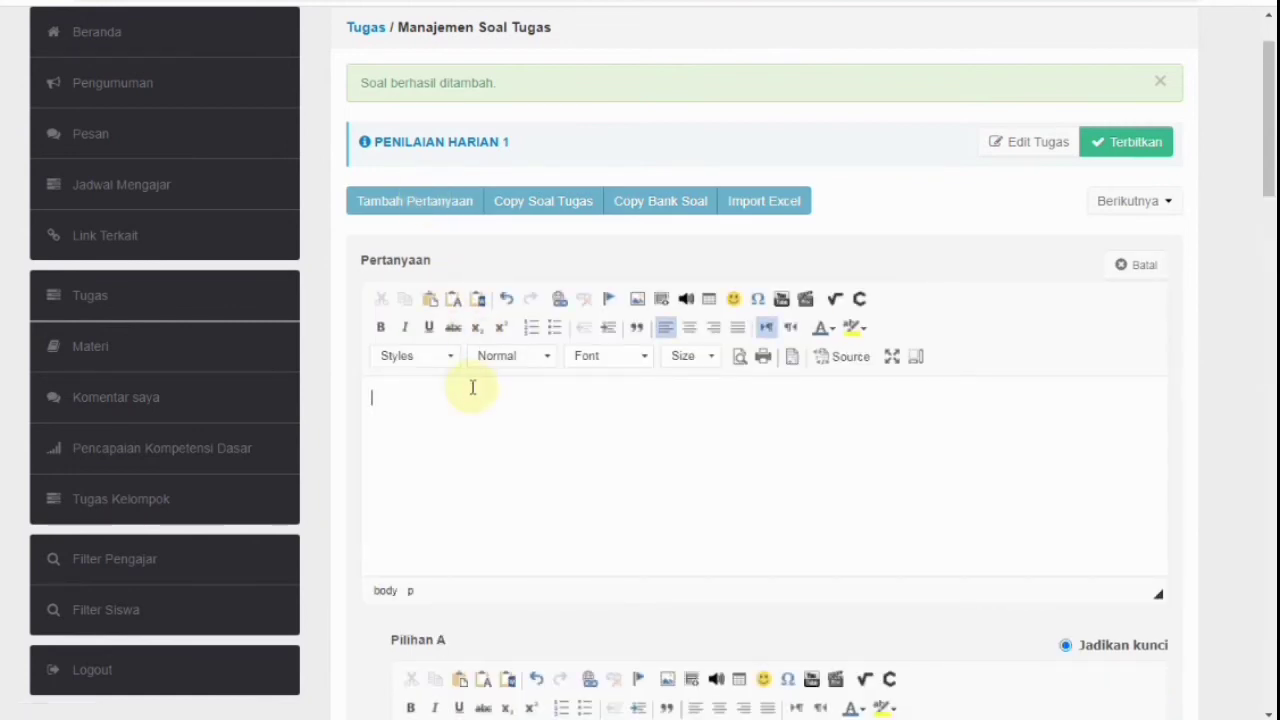
{"action": "type", "text": "4-5+8=...."}
- Enter 9 as option A and 7 as option B of the second question
{"action": "scroll", "coordinate": [472, 387], "scroll_direction": "down", "scroll_amount": 2}
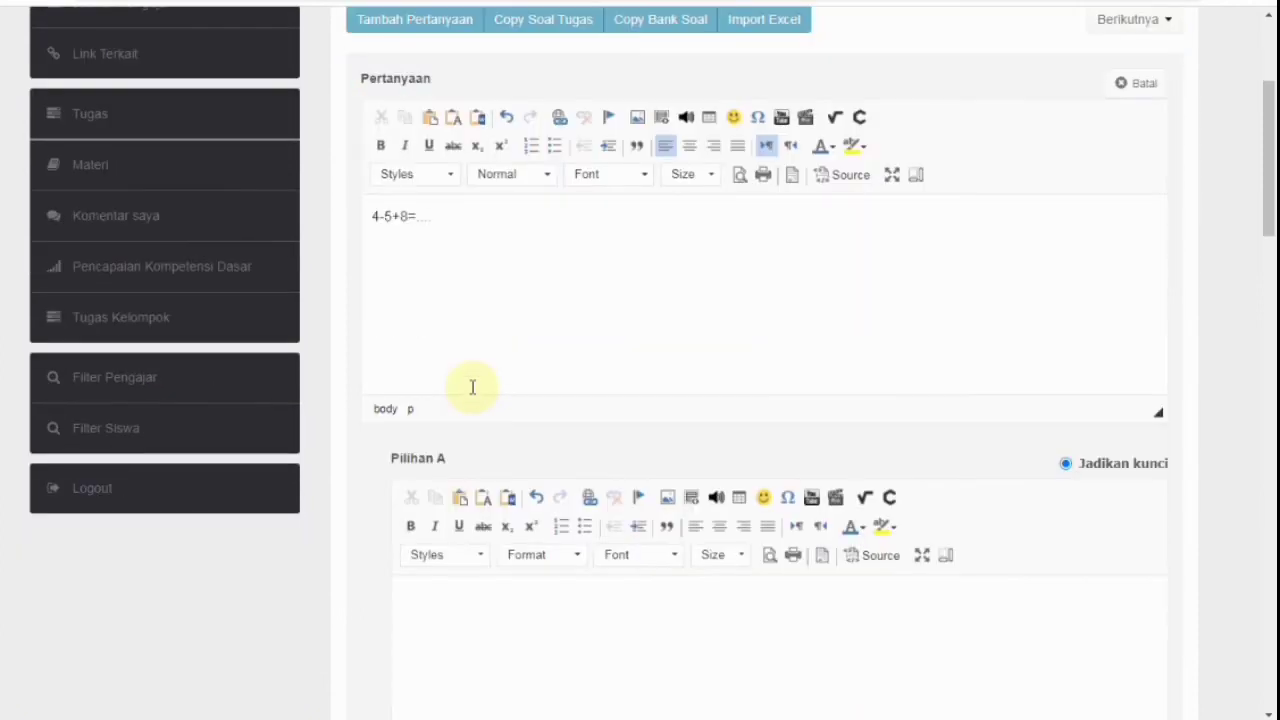
{"action": "scroll", "coordinate": [474, 380], "scroll_direction": "down", "scroll_amount": 1}
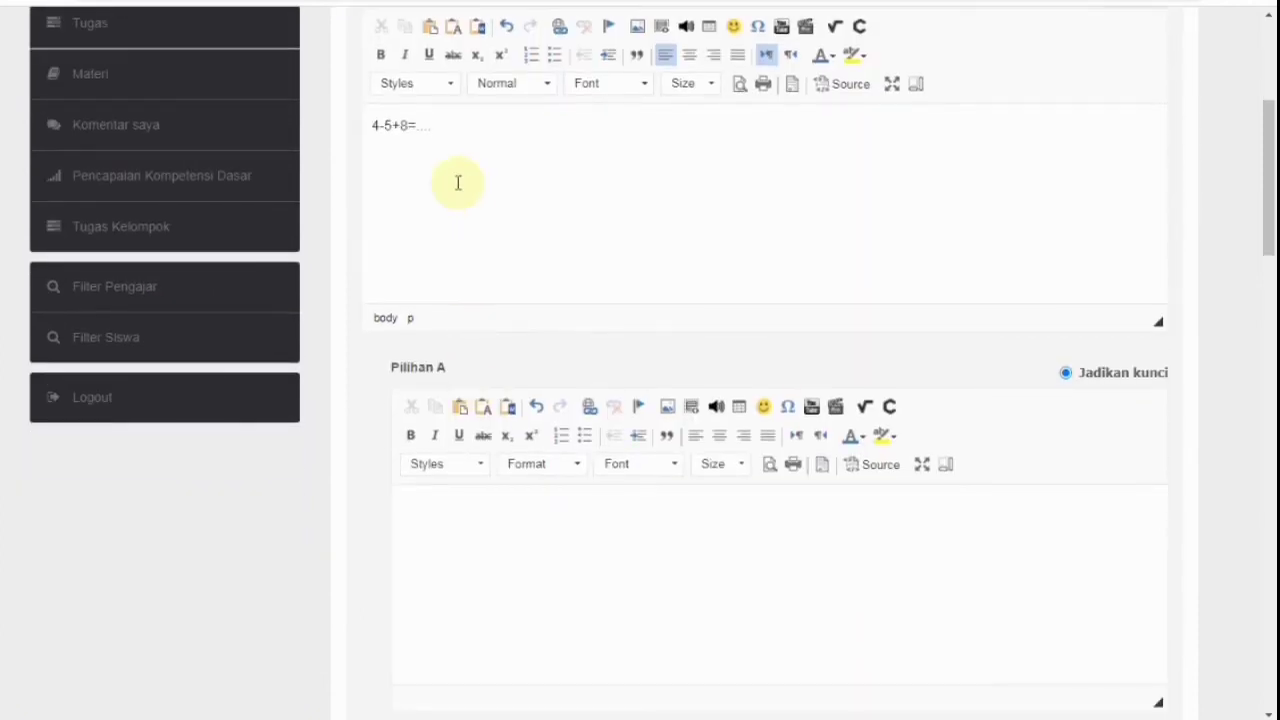
{"action": "scroll", "coordinate": [458, 183], "scroll_direction": "down", "scroll_amount": 2}
{"action": "left_click", "coordinate": [500, 343]}
{"action": "type", "text": "6"}
{"action": "scroll", "coordinate": [500, 343], "scroll_direction": "down", "scroll_amount": 4}
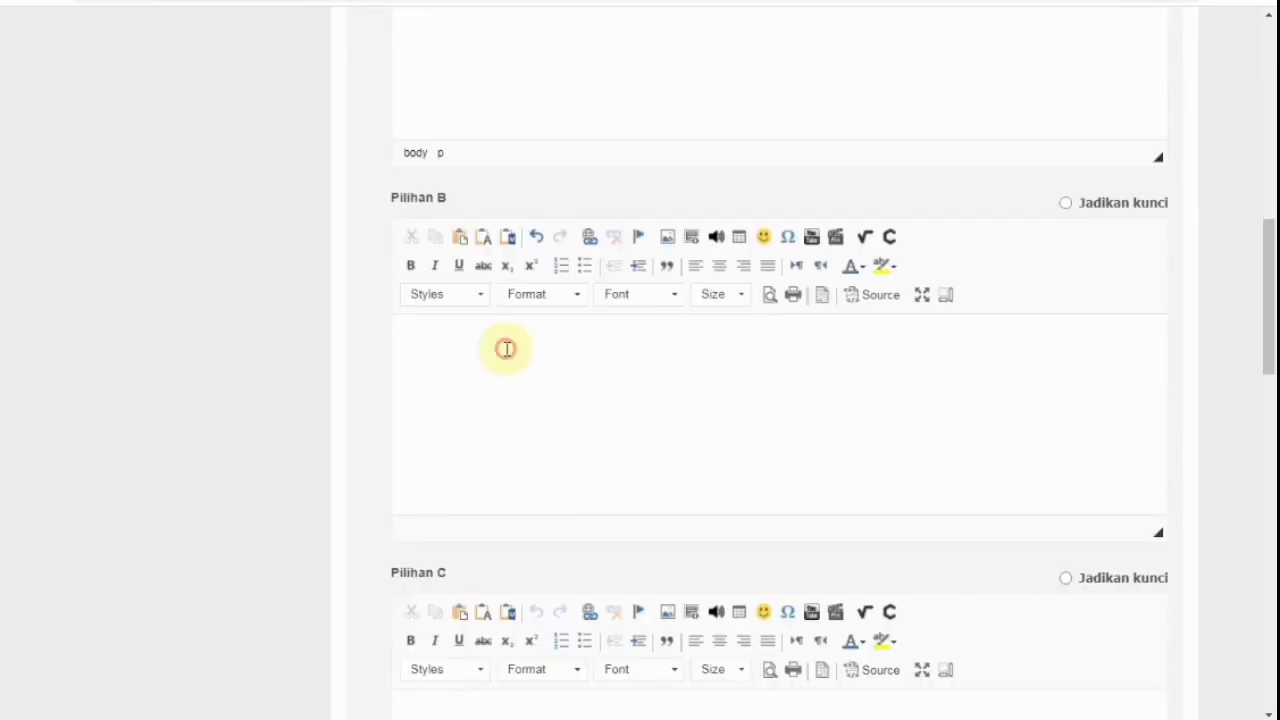
{"action": "left_click", "coordinate": [506, 348]}
{"action": "type", "text": "7"}
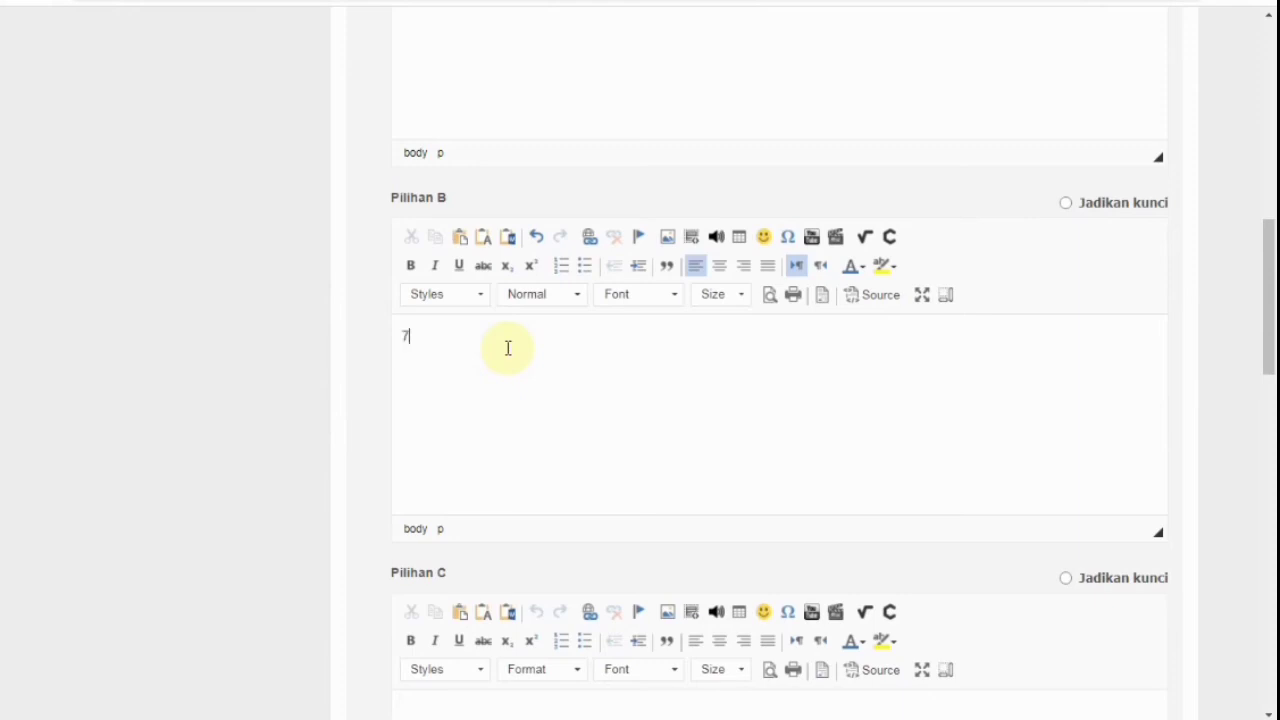
- Enter 6 as option C and 10 as option D of the second question
{"action": "scroll", "coordinate": [508, 348], "scroll_direction": "up", "scroll_amount": 3}
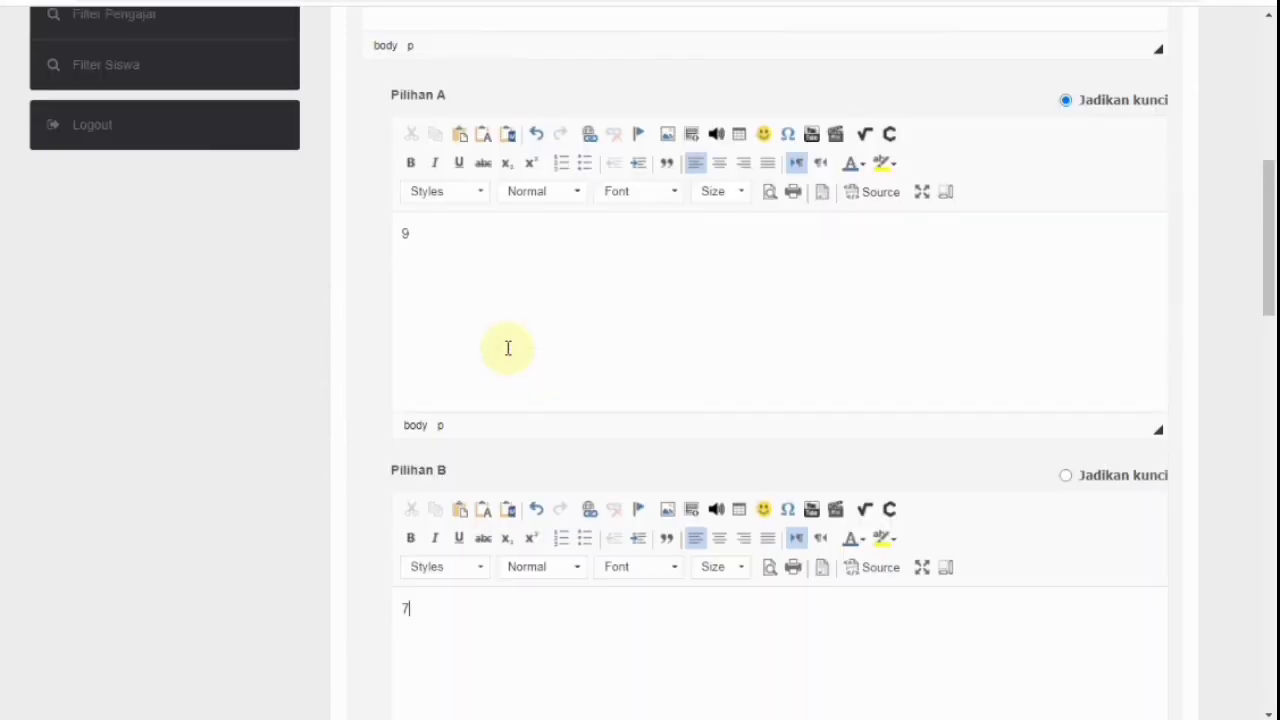
{"action": "scroll", "coordinate": [508, 348], "scroll_direction": "up", "scroll_amount": 4}
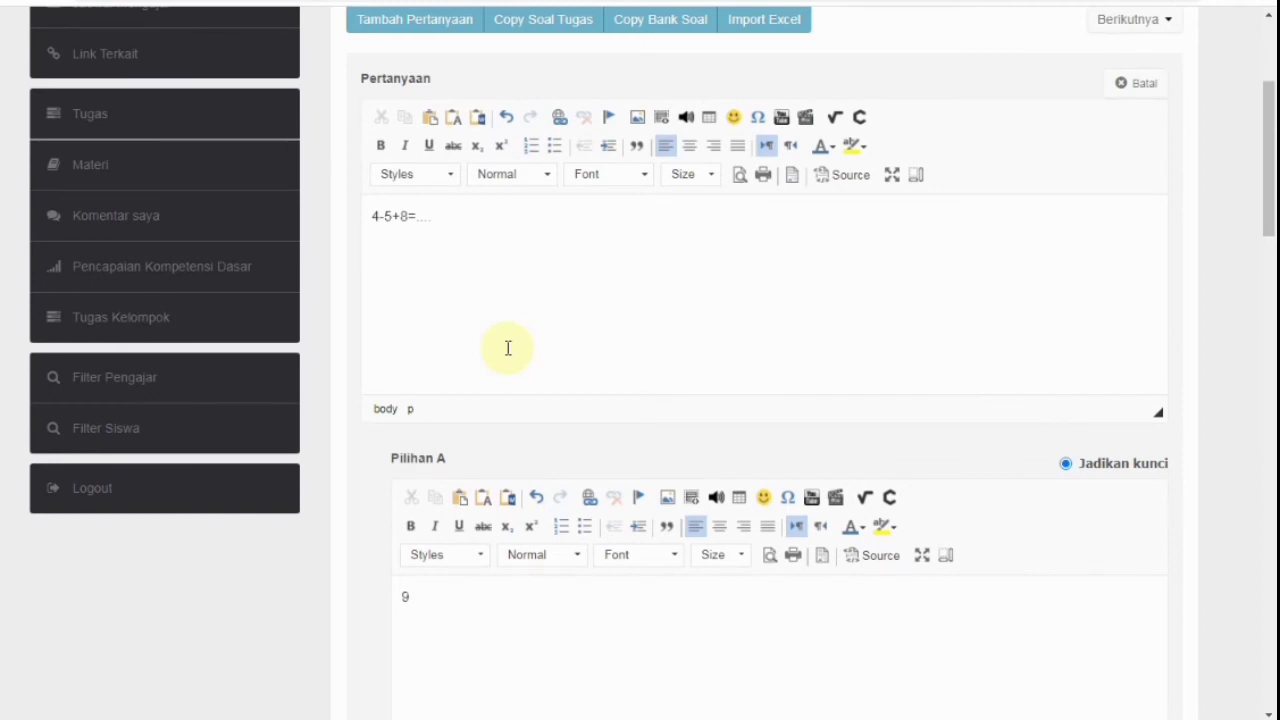
{"action": "scroll", "coordinate": [508, 348], "scroll_direction": "down", "scroll_amount": 8}
{"action": "scroll", "coordinate": [508, 348], "scroll_direction": "down", "scroll_amount": 5}
{"action": "left_click", "coordinate": [495, 189]}
{"action": "type", "text": "6"}
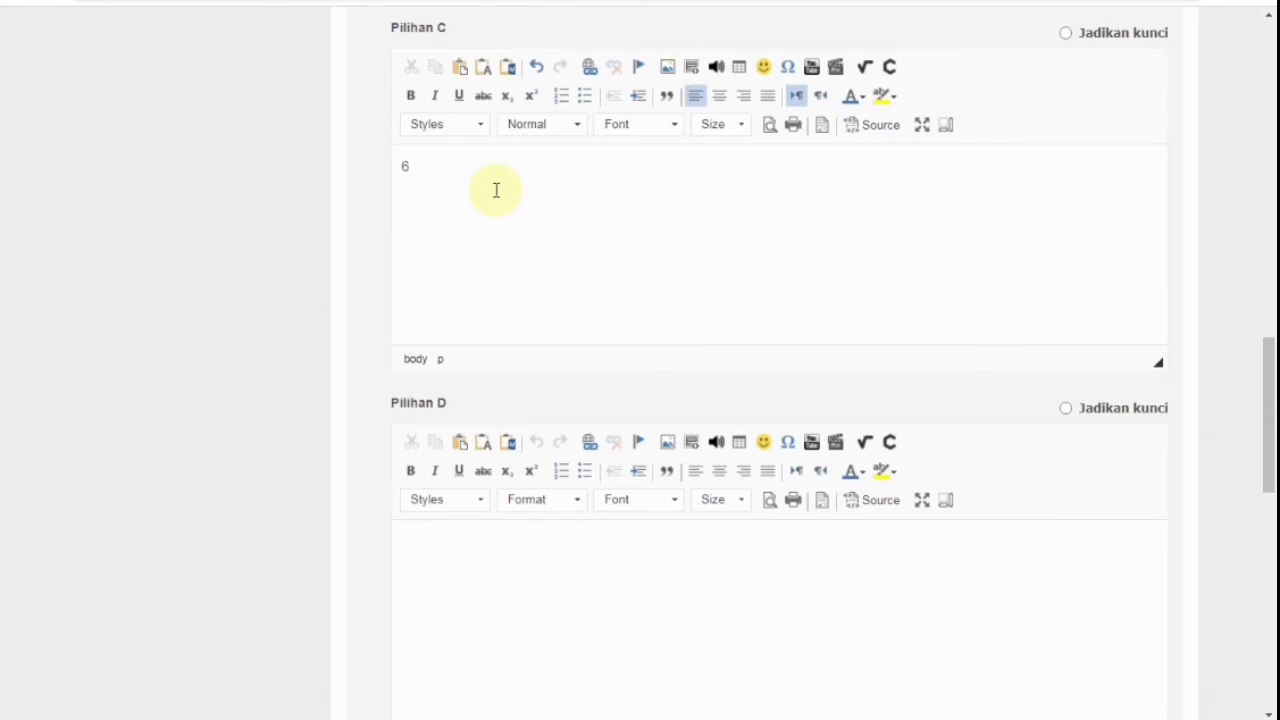
{"action": "scroll", "coordinate": [495, 189], "scroll_direction": "down", "scroll_amount": 3}
{"action": "left_click", "coordinate": [494, 291]}
{"action": "type", "text": "10"}
- Make option B the answer key of the second question
{"action": "scroll", "coordinate": [496, 293], "scroll_direction": "up", "scroll_amount": 5}
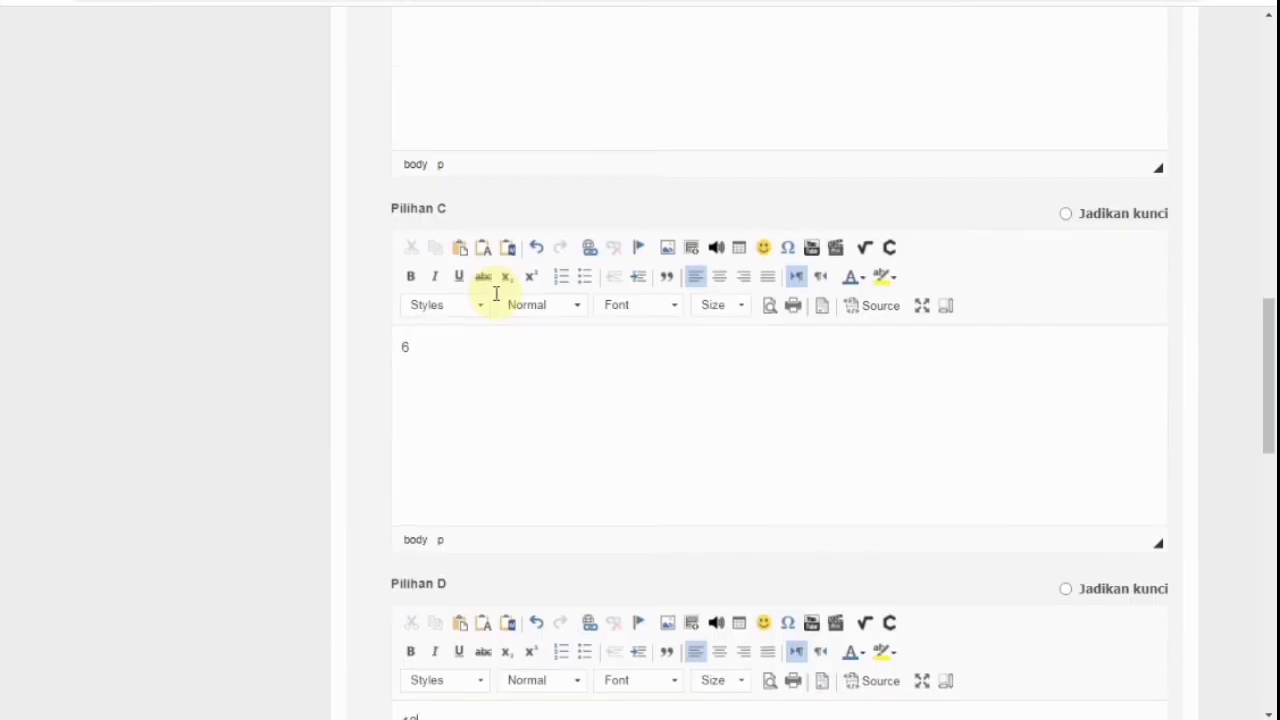
{"action": "scroll", "coordinate": [495, 293], "scroll_direction": "down", "scroll_amount": 2}
{"action": "scroll", "coordinate": [495, 293], "scroll_direction": "up", "scroll_amount": 4}
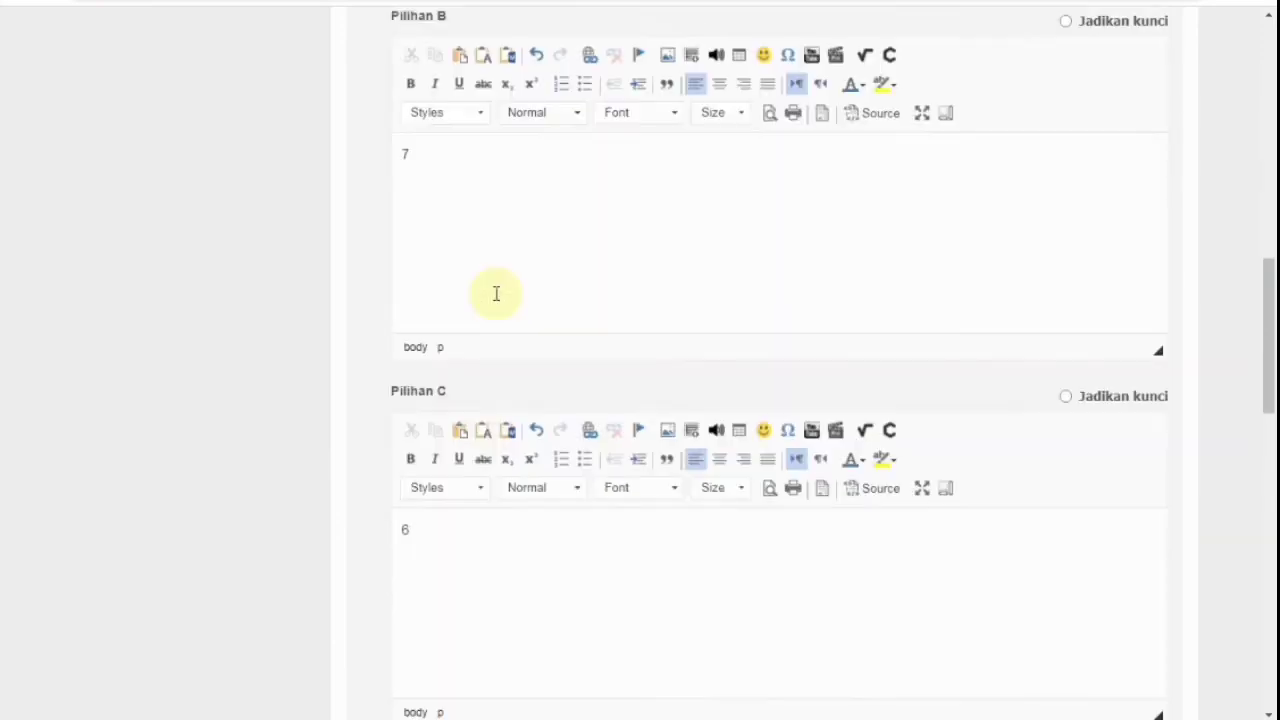
{"action": "scroll", "coordinate": [495, 293], "scroll_direction": "up", "scroll_amount": 2}
{"action": "left_click", "coordinate": [1065, 203]}
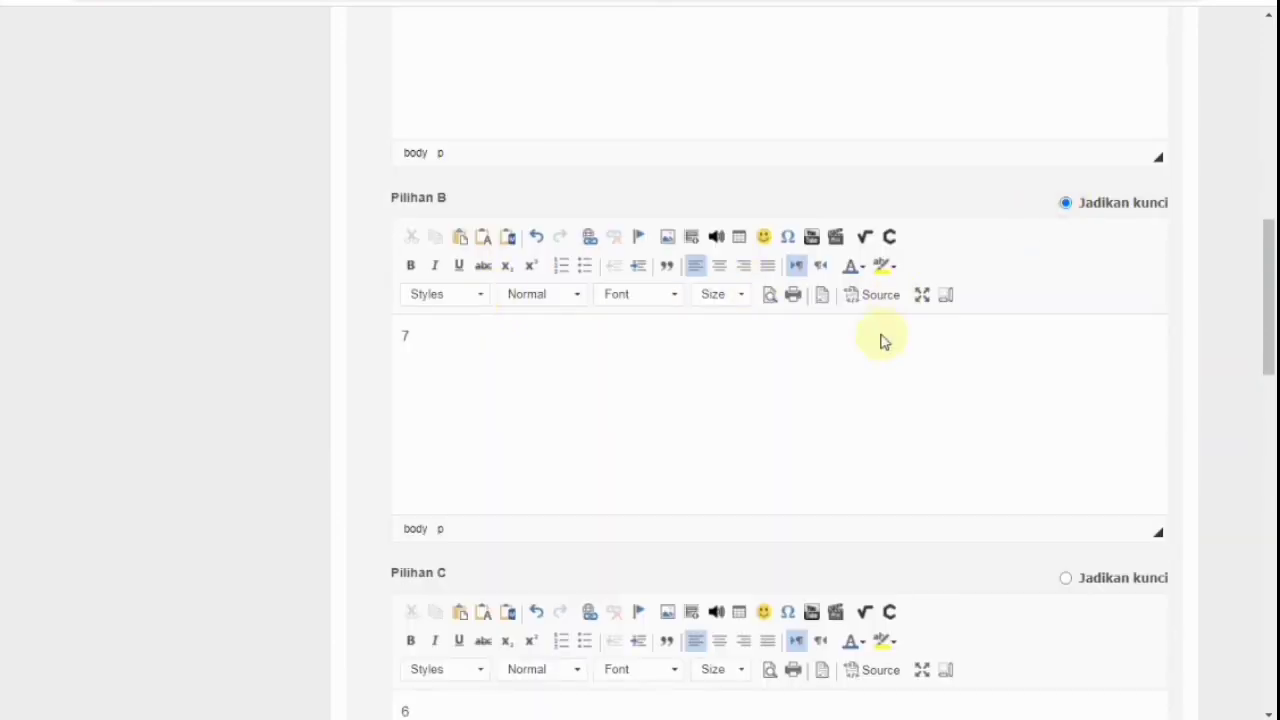
- Review the second question's text and options, and save it with option E left empty
{"action": "scroll", "coordinate": [869, 389], "scroll_direction": "up", "scroll_amount": 6}
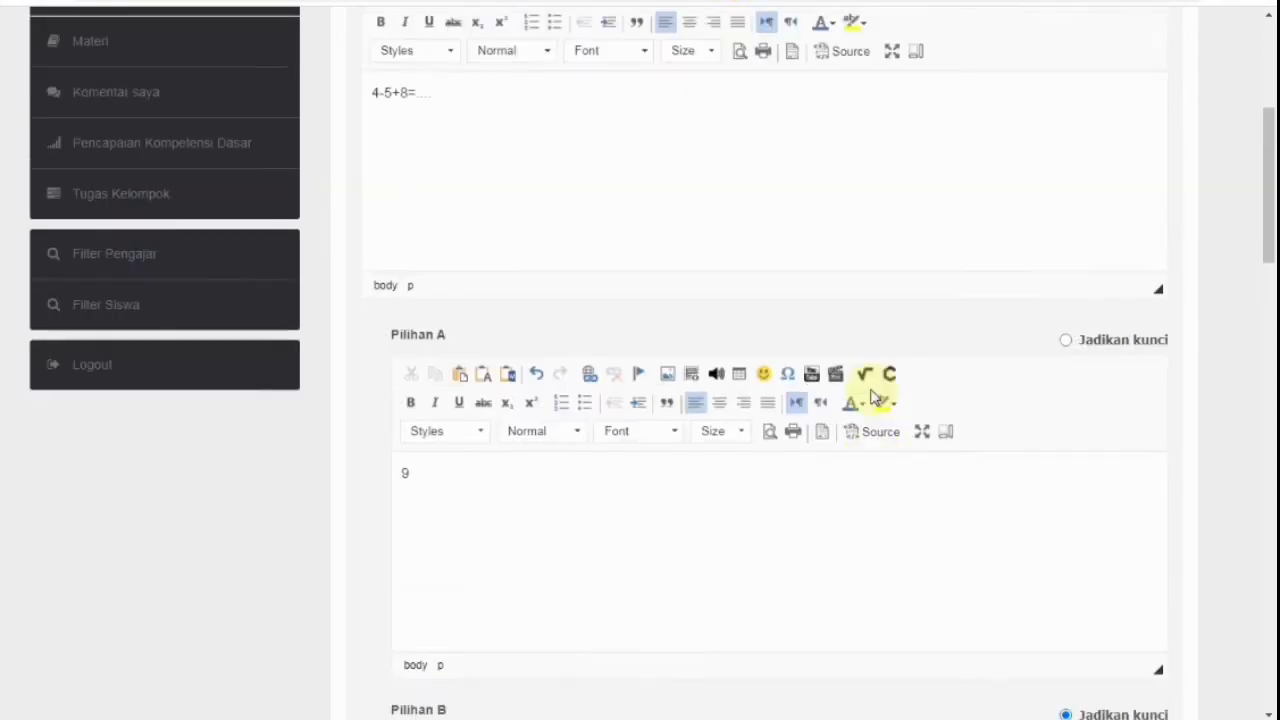
{"action": "scroll", "coordinate": [870, 397], "scroll_direction": "up", "scroll_amount": 1}
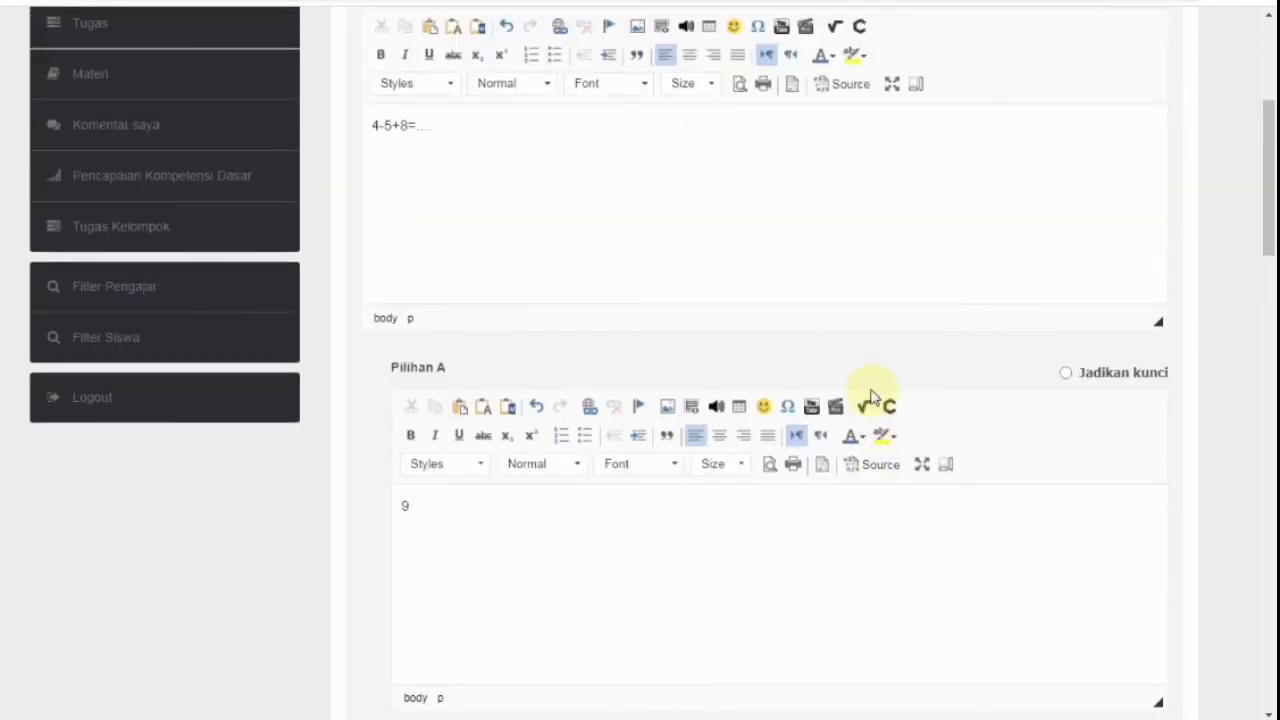
{"action": "scroll", "coordinate": [870, 397], "scroll_direction": "down", "scroll_amount": 18}
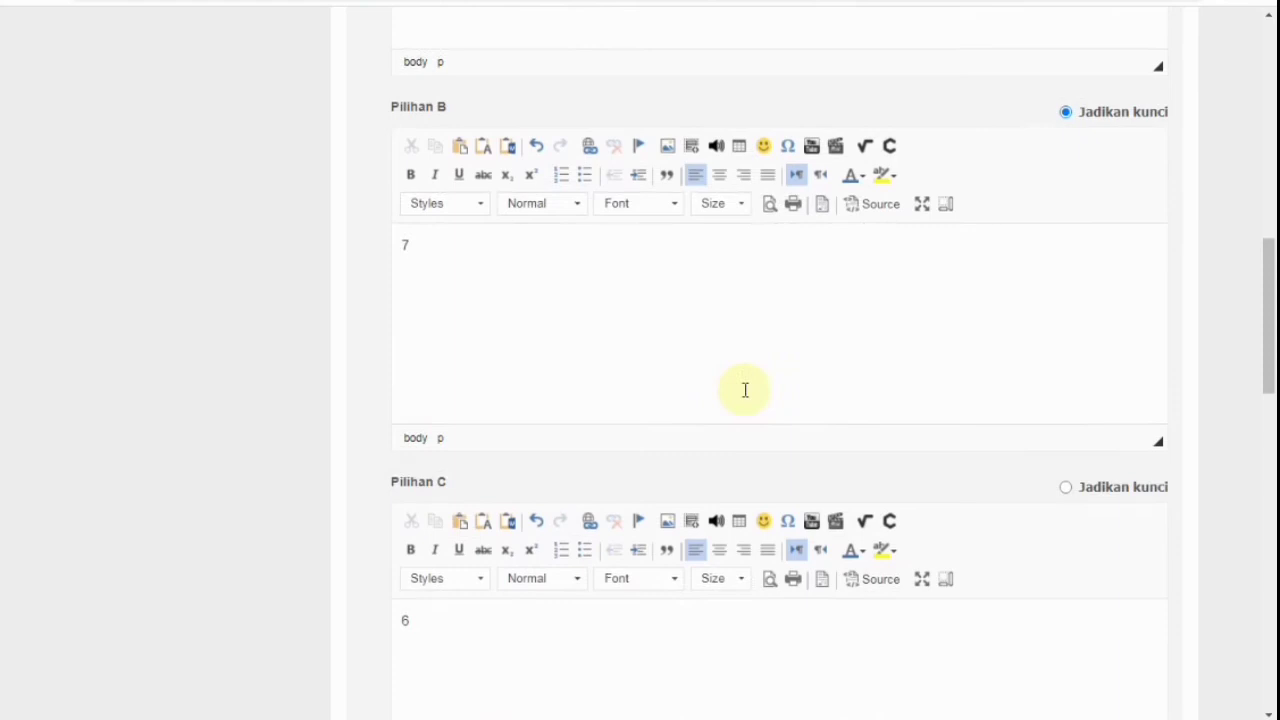
{"action": "scroll", "coordinate": [651, 385], "scroll_direction": "down", "scroll_amount": 3}
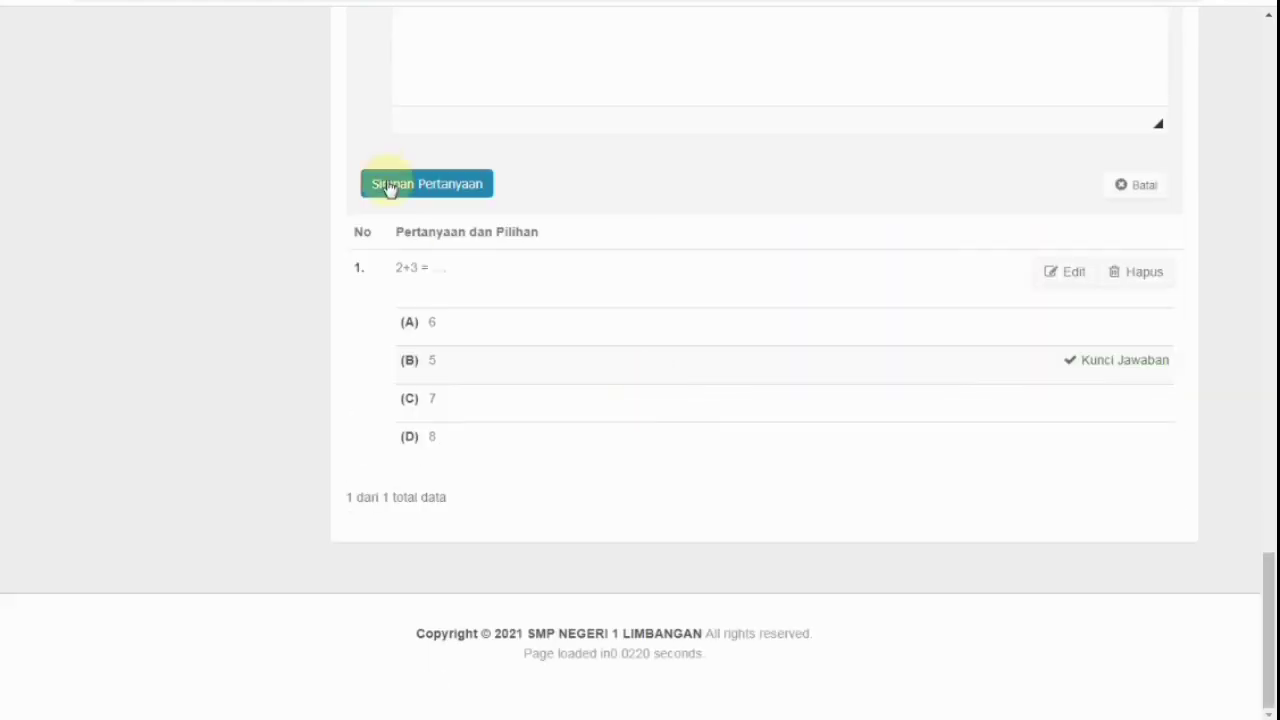
{"action": "left_click", "coordinate": [419, 190]}
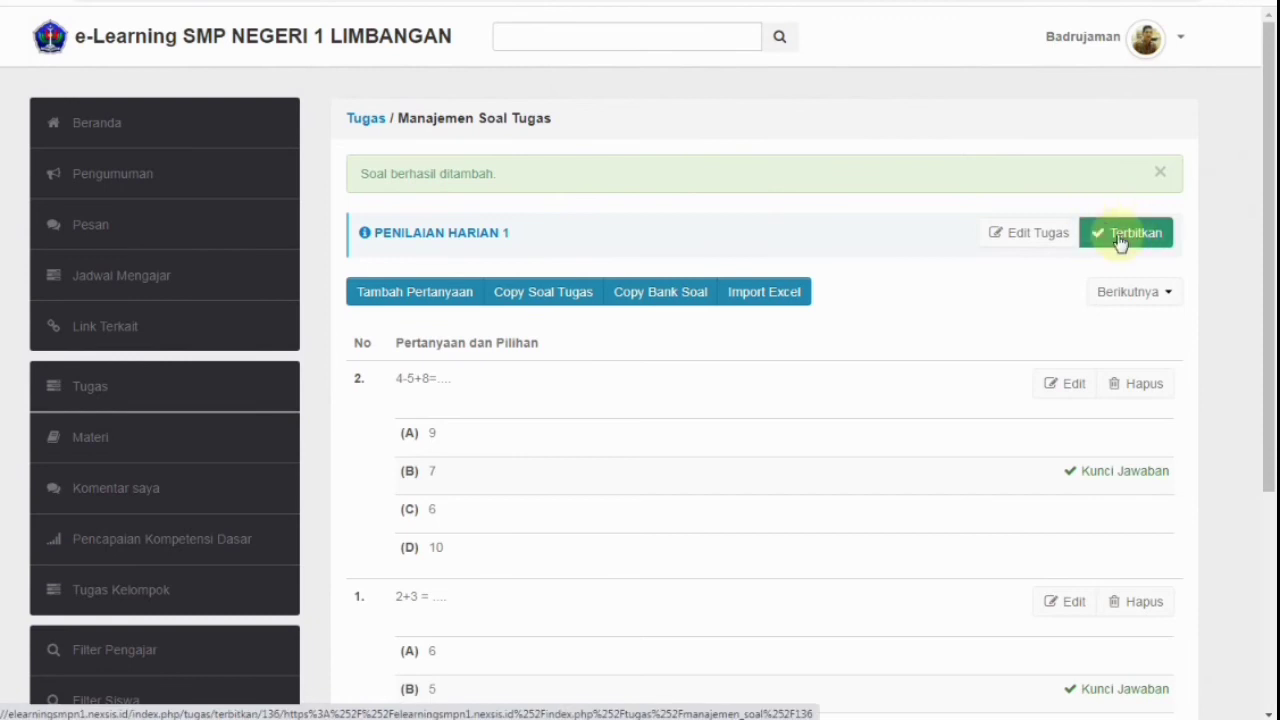
- Publish the Penilaian Harian 1 assignment and close it again
{"action": "scroll", "coordinate": [931, 281], "scroll_direction": "down", "scroll_amount": 4}
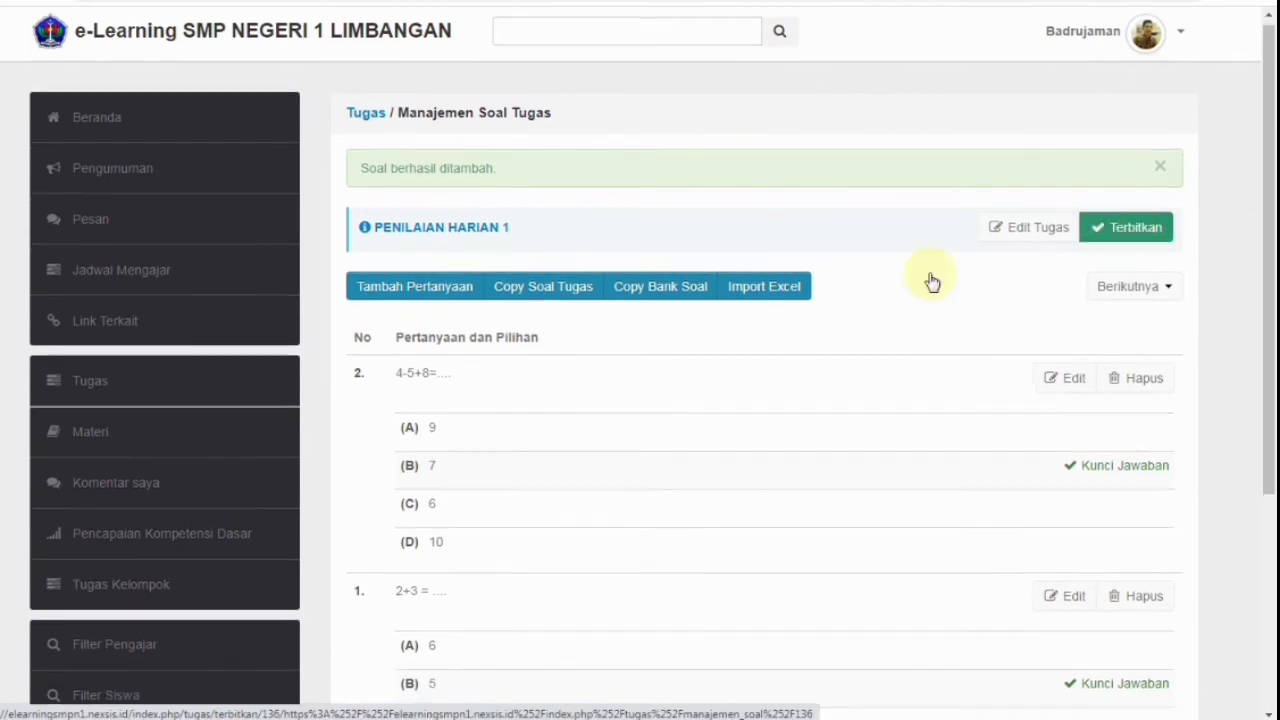
{"action": "scroll", "coordinate": [841, 309], "scroll_direction": "up", "scroll_amount": 4}
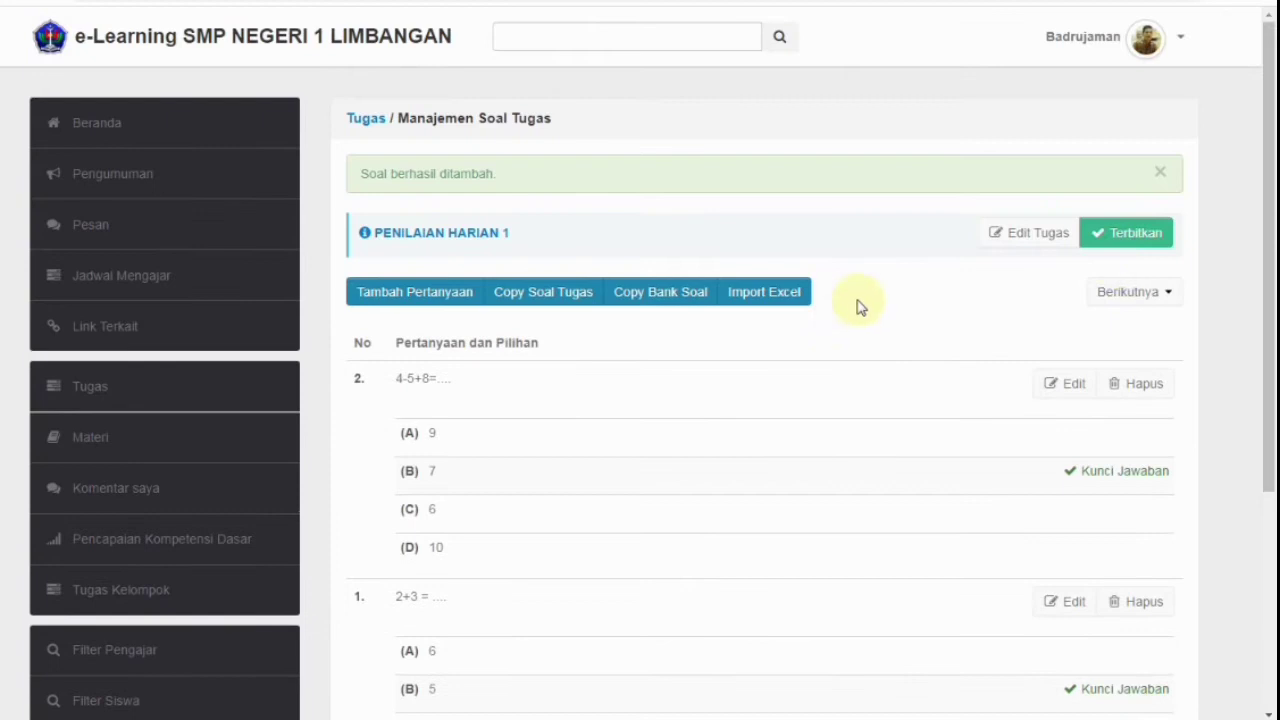
{"action": "left_click", "coordinate": [1140, 236]}
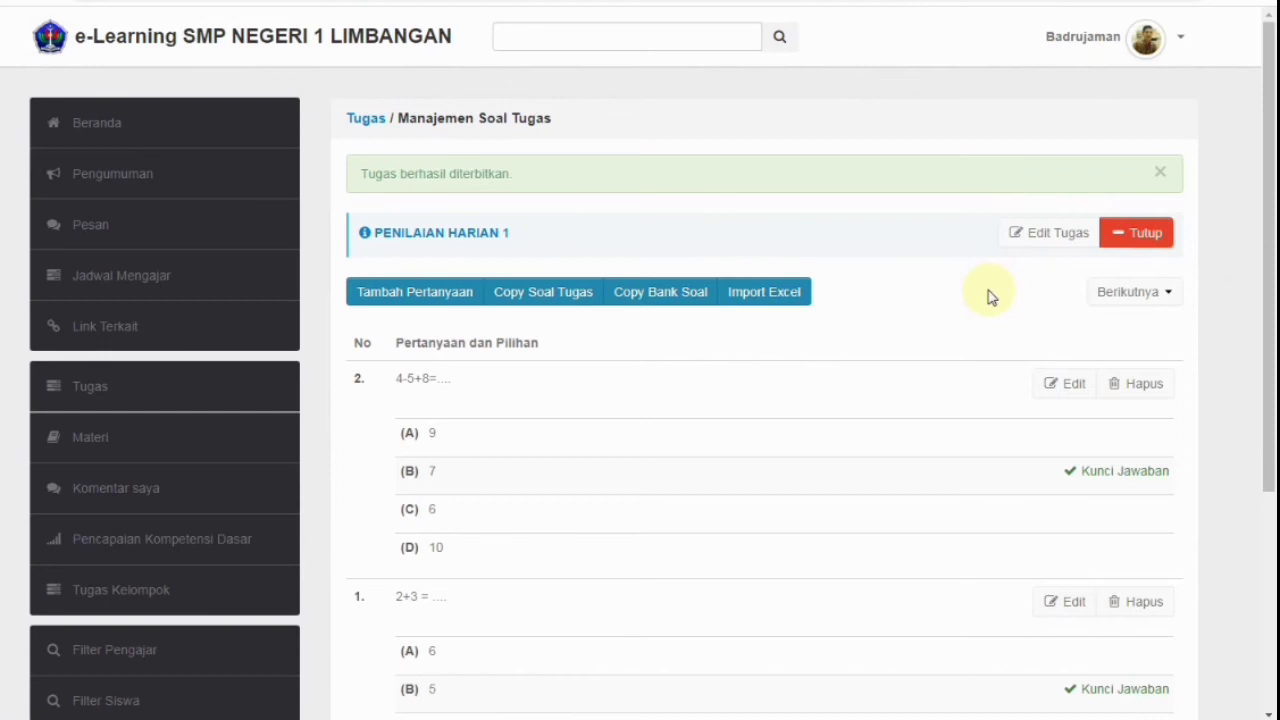
{"action": "left_click", "coordinate": [1122, 238]}
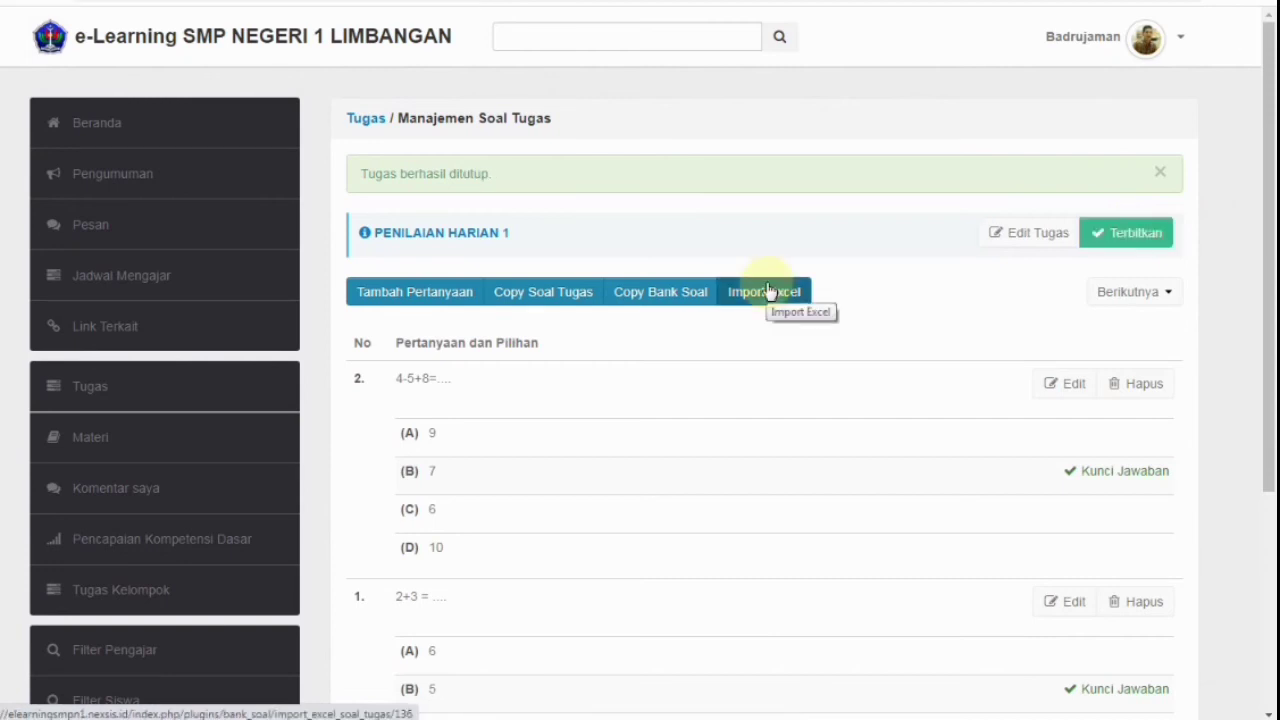
{"action": "scroll", "coordinate": [767, 291], "scroll_direction": "down", "scroll_amount": 3}
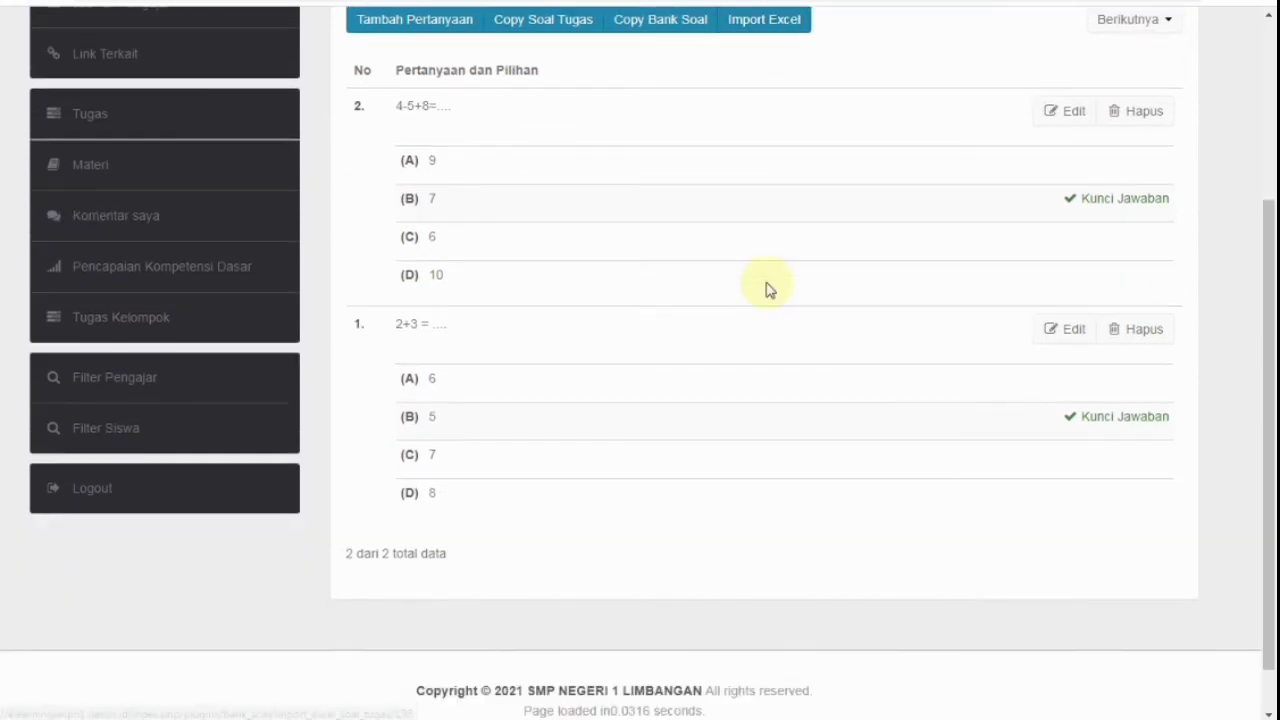
- Start a new multiple-choice assignment from the assignment list and title it "Absensi Informatika tgl 09 Februari 2021"
{"action": "scroll", "coordinate": [767, 291], "scroll_direction": "up", "scroll_amount": 3}
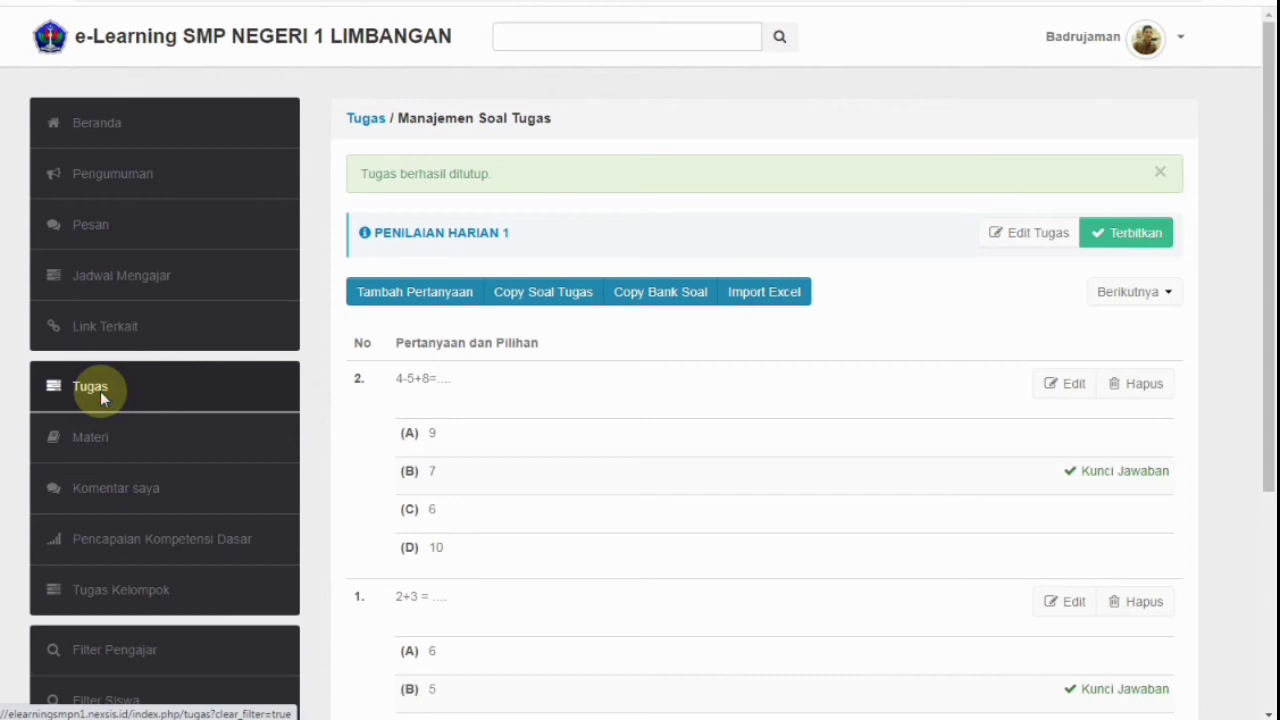
{"action": "left_click", "coordinate": [100, 396]}
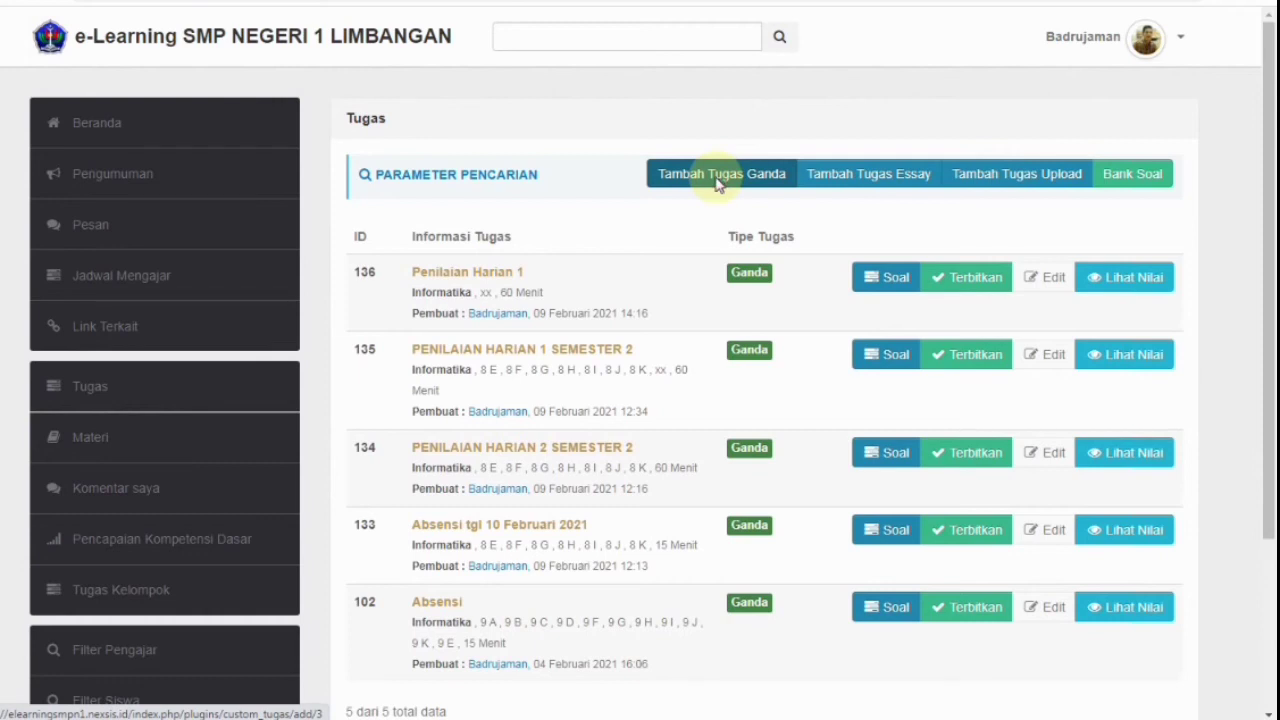
{"action": "left_click", "coordinate": [716, 186]}
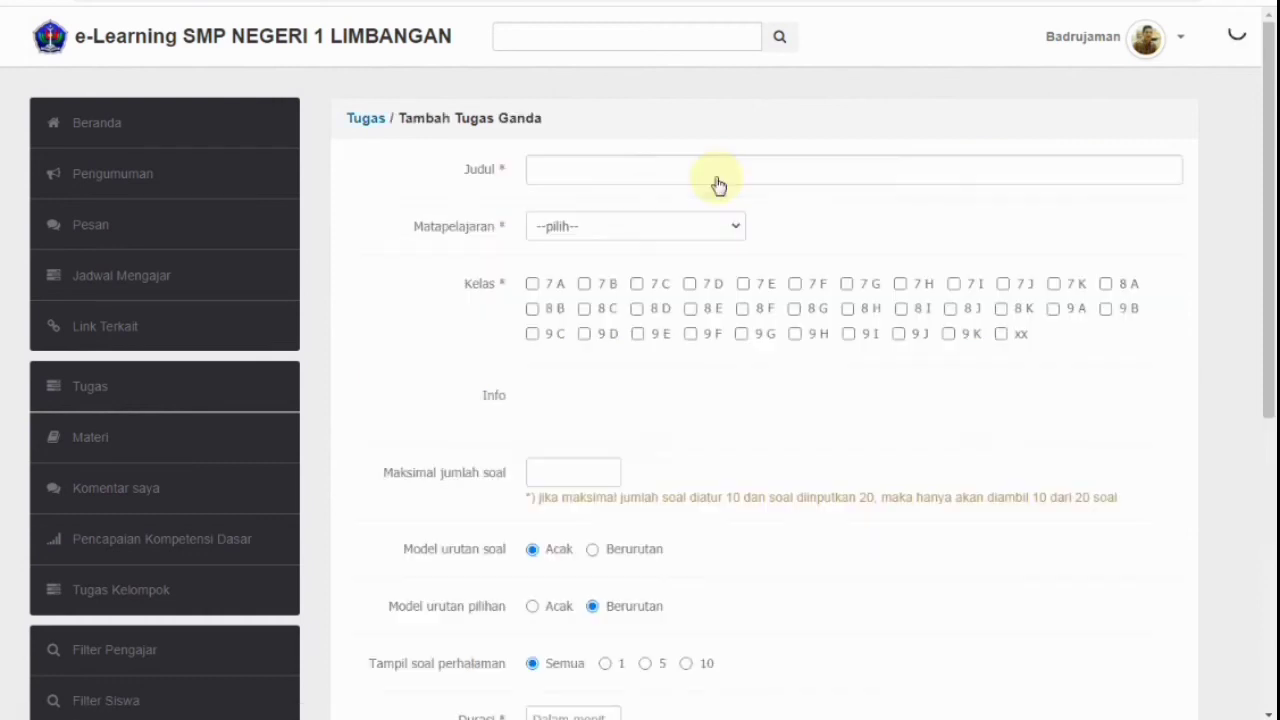
{"action": "left_click", "coordinate": [602, 168]}
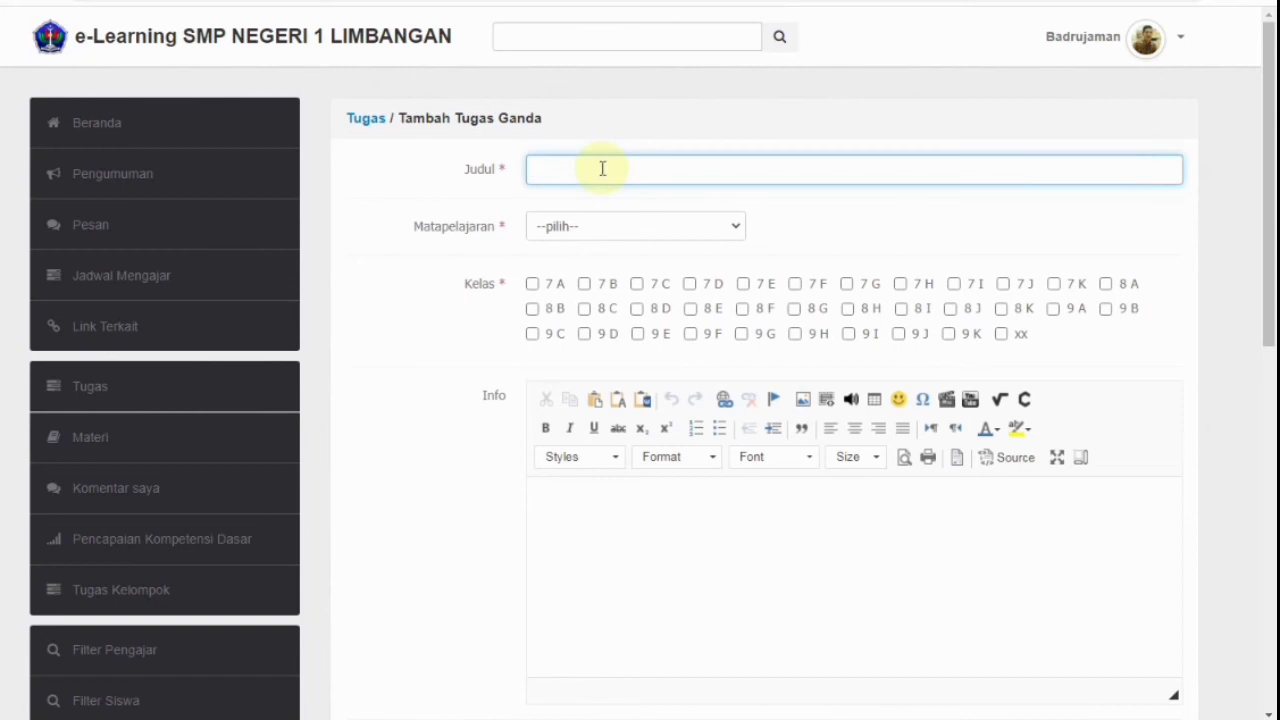
{"action": "type", "text": "Absensi "}
{"action": "type", "text": "IPA"}
{"action": "key", "text": "BackSpace"}
{"action": "key", "text": "BackSpace"}
{"action": "type", "text": "Informatika tgl 09 Febru"}
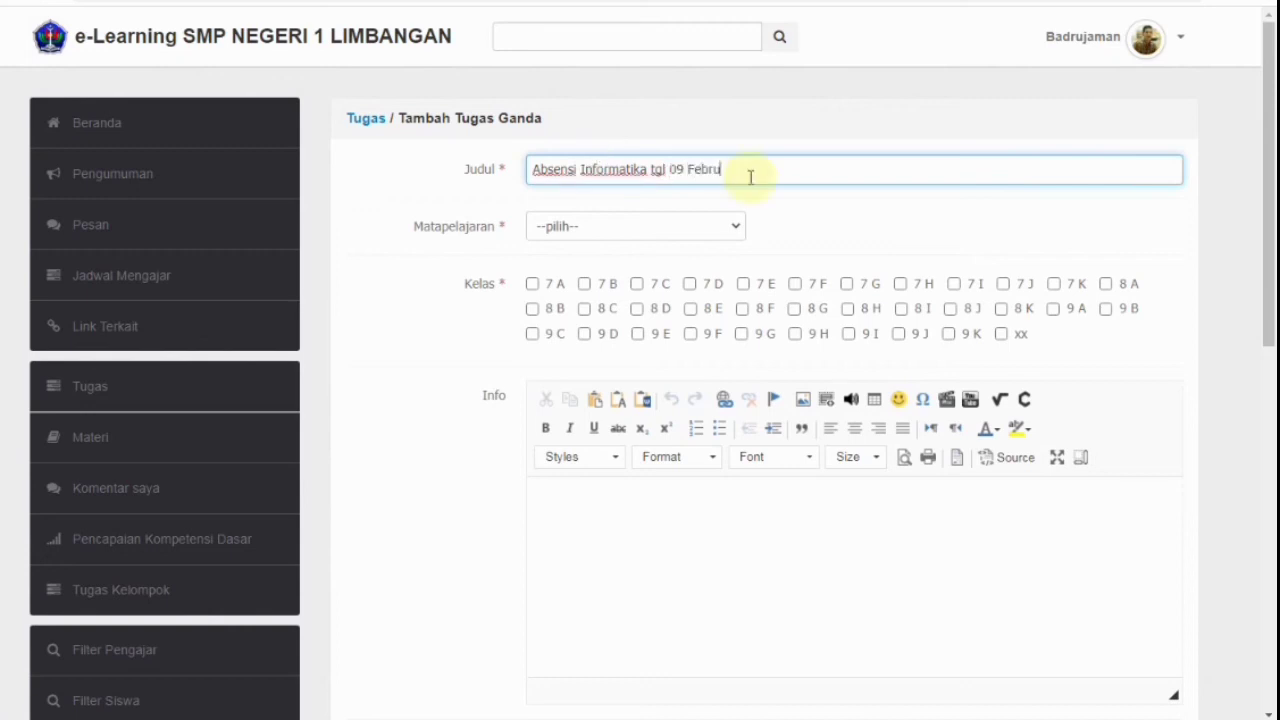
{"action": "type", "text": "ari 2021"}
- Set the assignment's subject to Informatika and assign it to class xx
{"action": "left_click", "coordinate": [591, 220]}
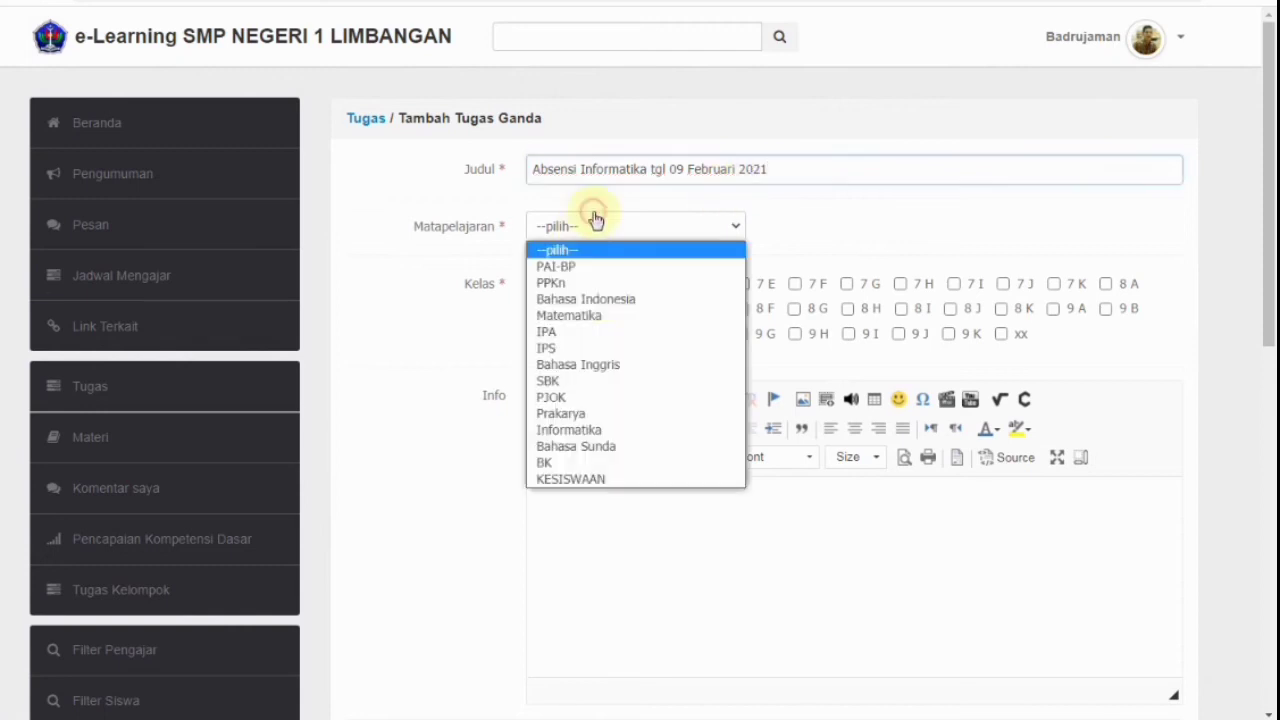
{"action": "left_click", "coordinate": [606, 431]}
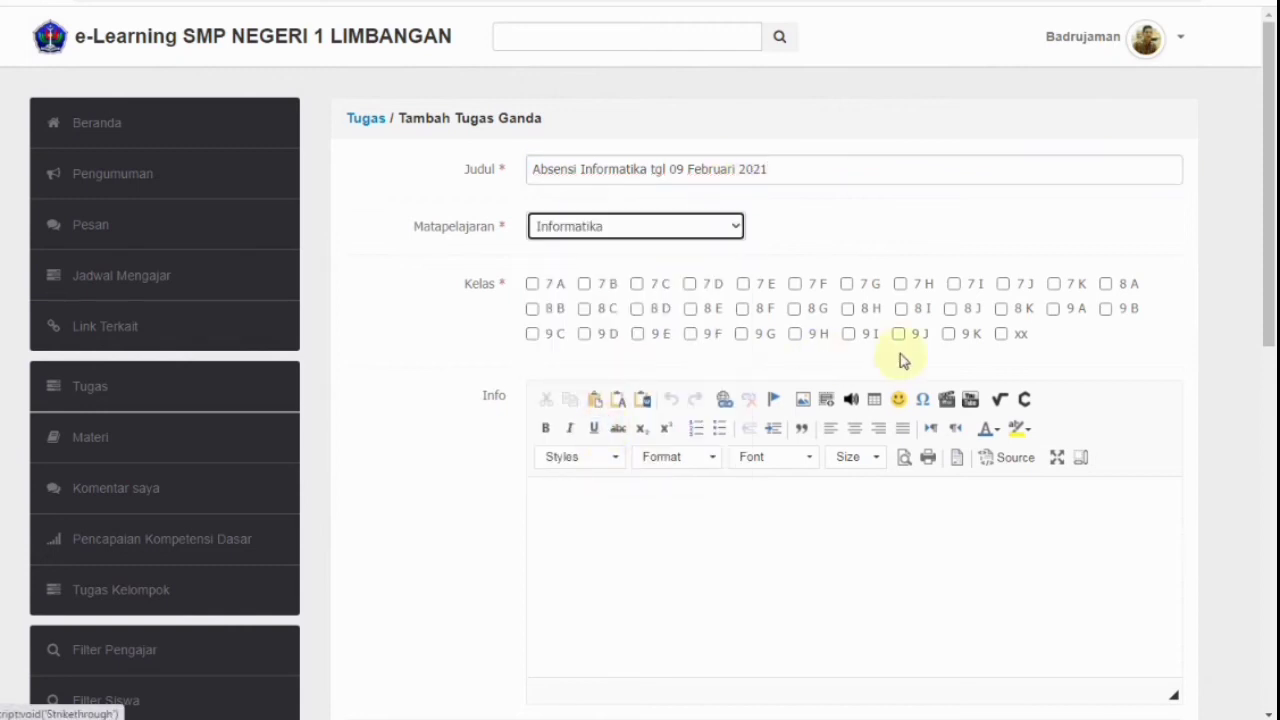
{"action": "left_click", "coordinate": [1003, 336]}
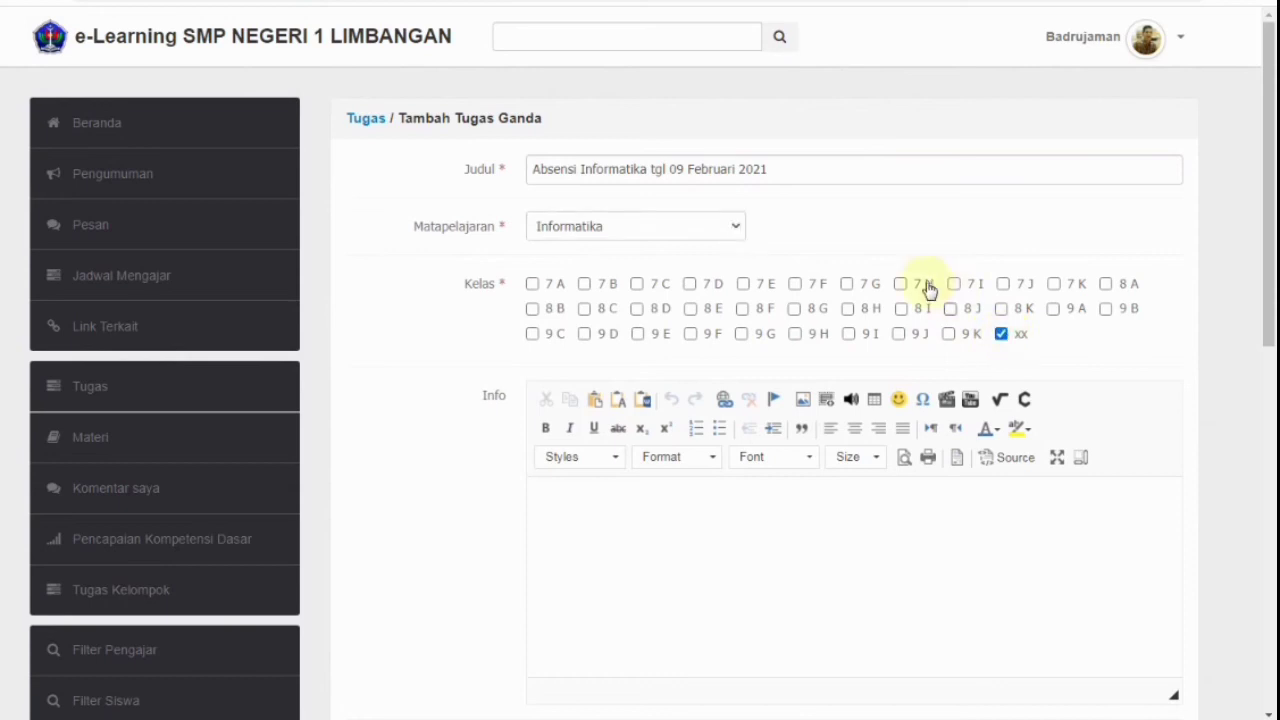
- Enter "Kehadiran Informatika Tgl 09 Februari 2021" as the assignment's info text
{"action": "scroll", "coordinate": [828, 261], "scroll_direction": "down", "scroll_amount": 2}
{"action": "left_click", "coordinate": [643, 313]}
{"action": "type", "text": "Kehadiran"}
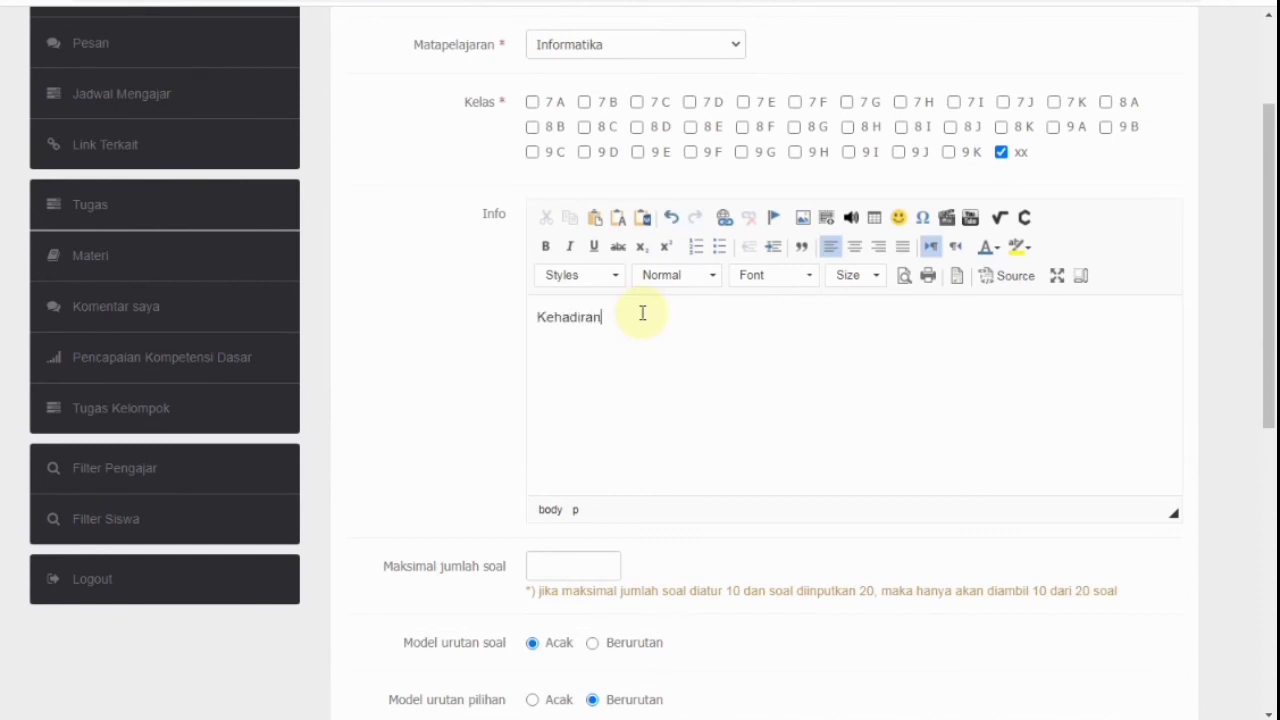
{"action": "type", "text": " Tgl 09 Februari 2021"}
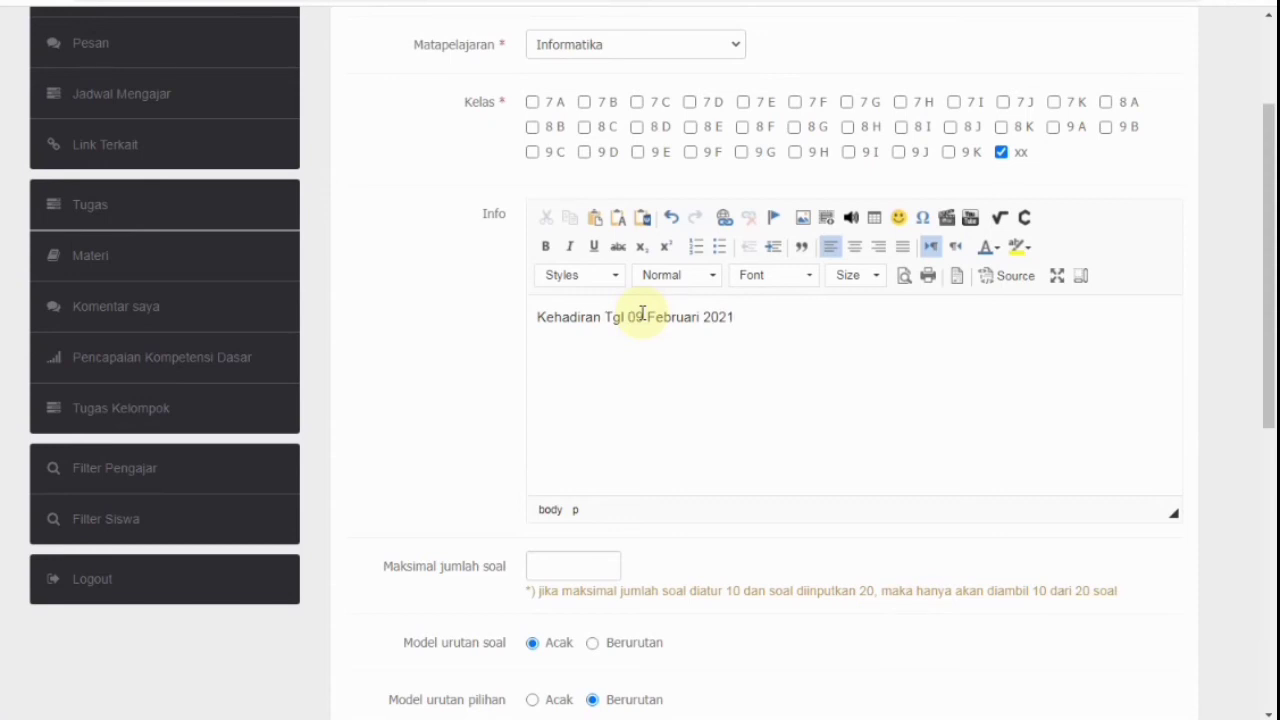
{"action": "type", "text": "Informati"}
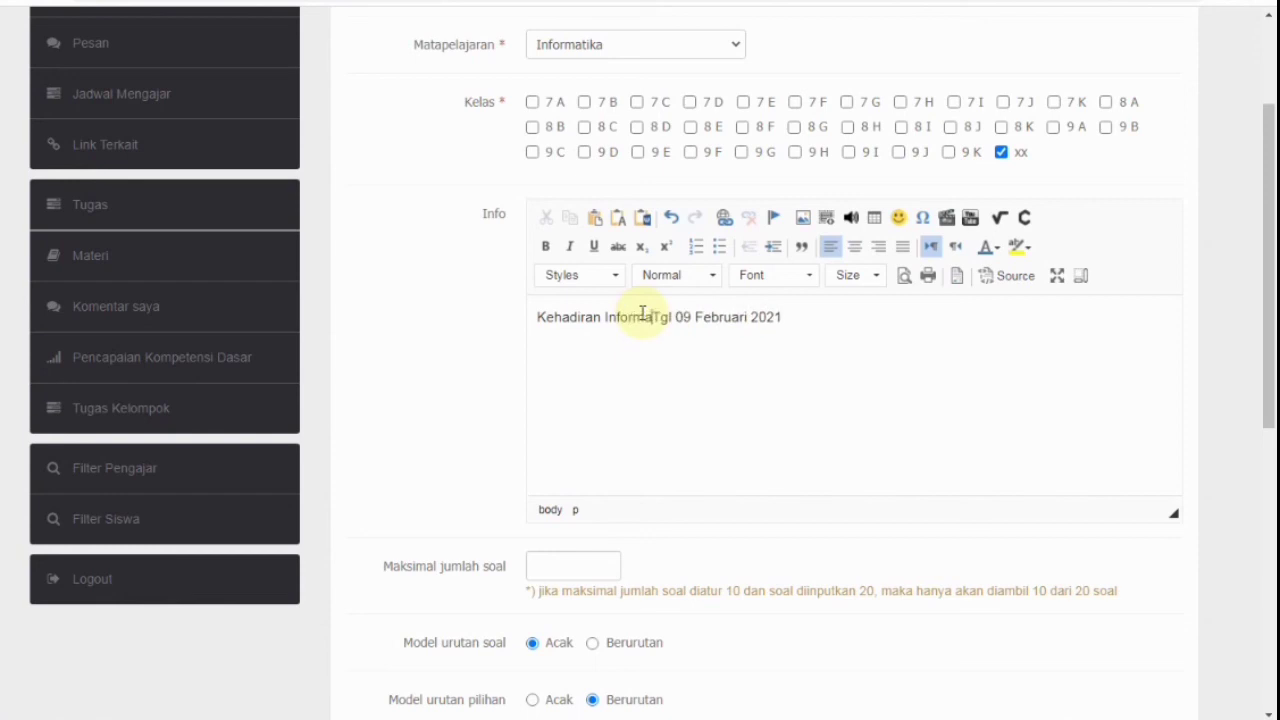
{"action": "type", "text": "ka"}
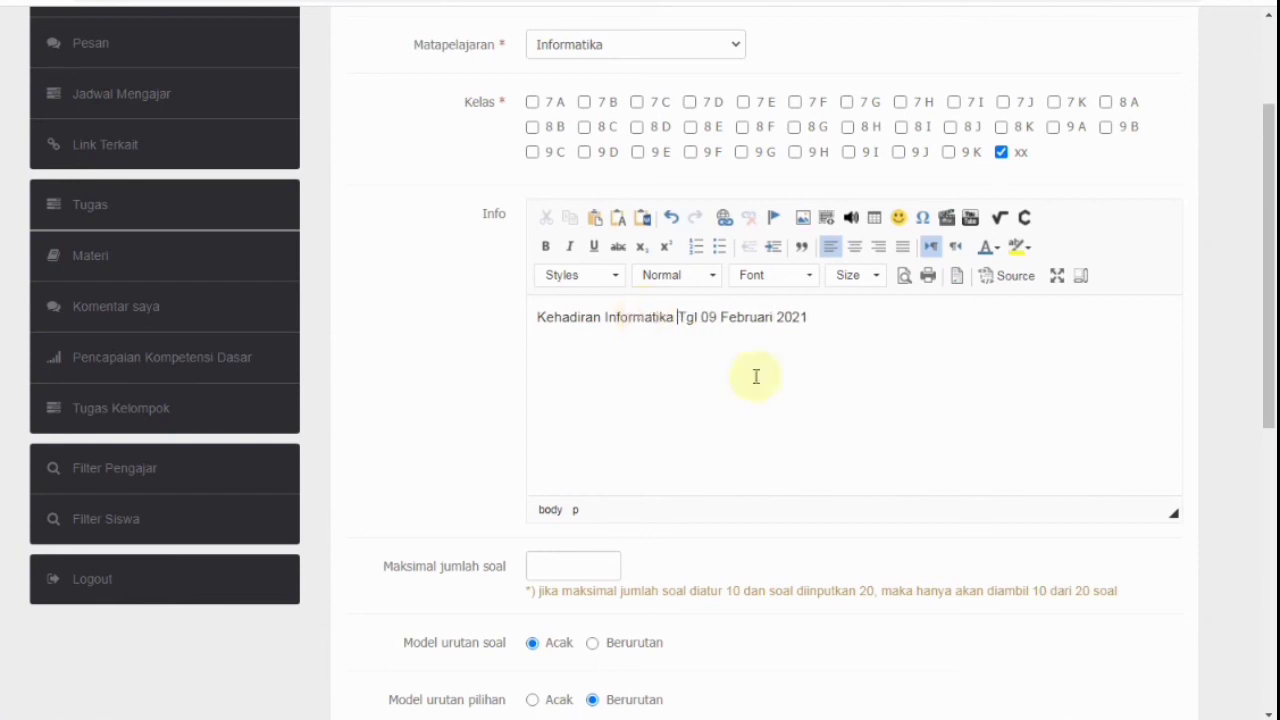
- Set the assignment's maximum number of questions to 1
{"action": "scroll", "coordinate": [757, 374], "scroll_direction": "down", "scroll_amount": 3}
{"action": "scroll", "coordinate": [762, 374], "scroll_direction": "down", "scroll_amount": 1}
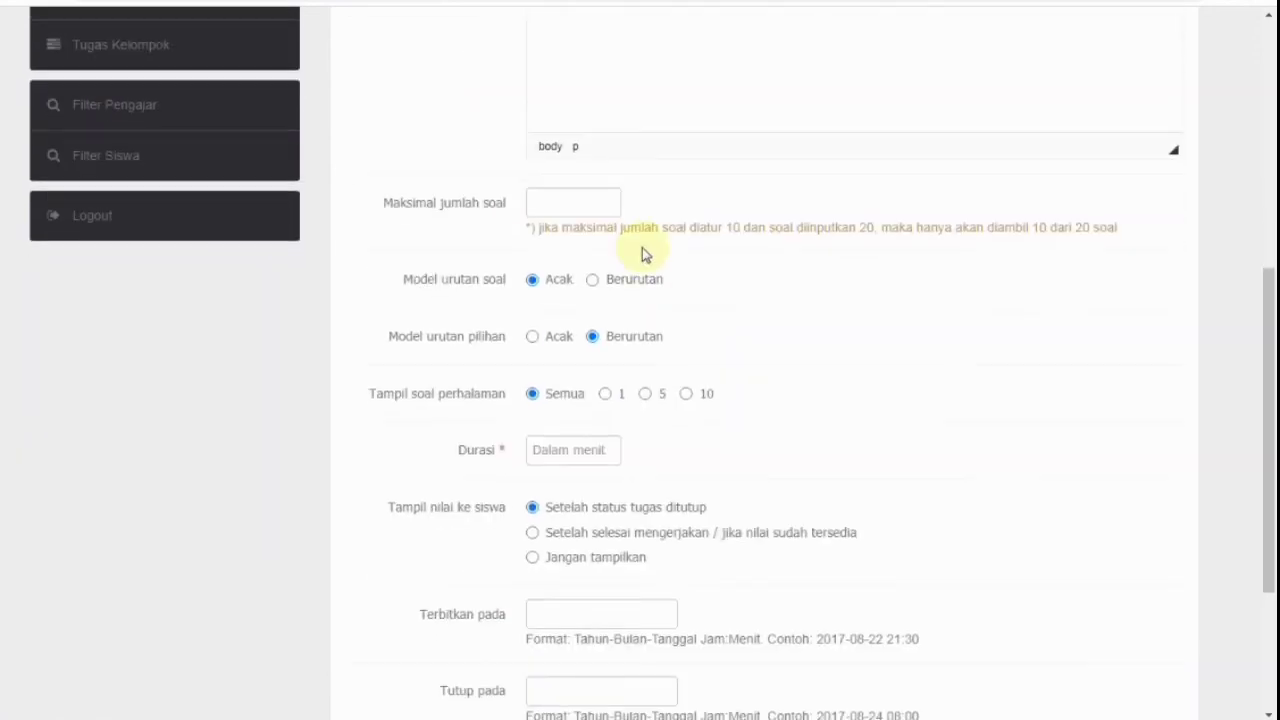
{"action": "left_click", "coordinate": [551, 210]}
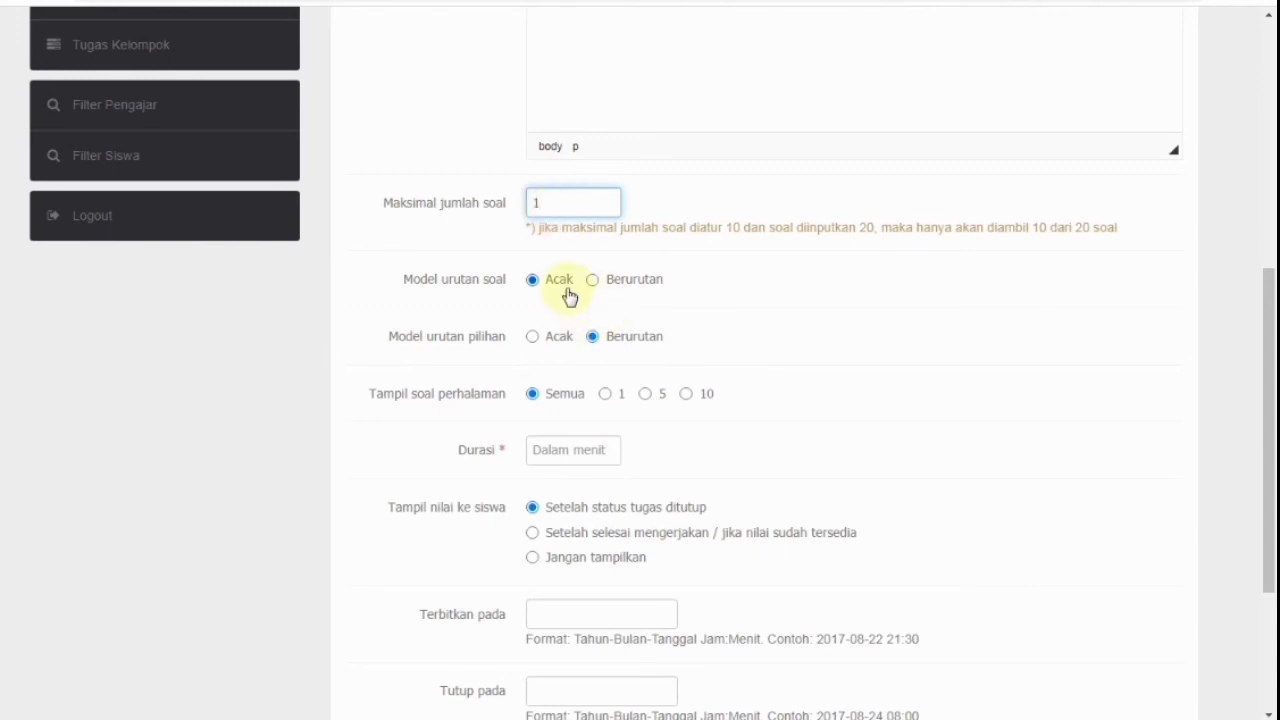
{"action": "scroll", "coordinate": [568, 297], "scroll_direction": "down", "scroll_amount": 2}
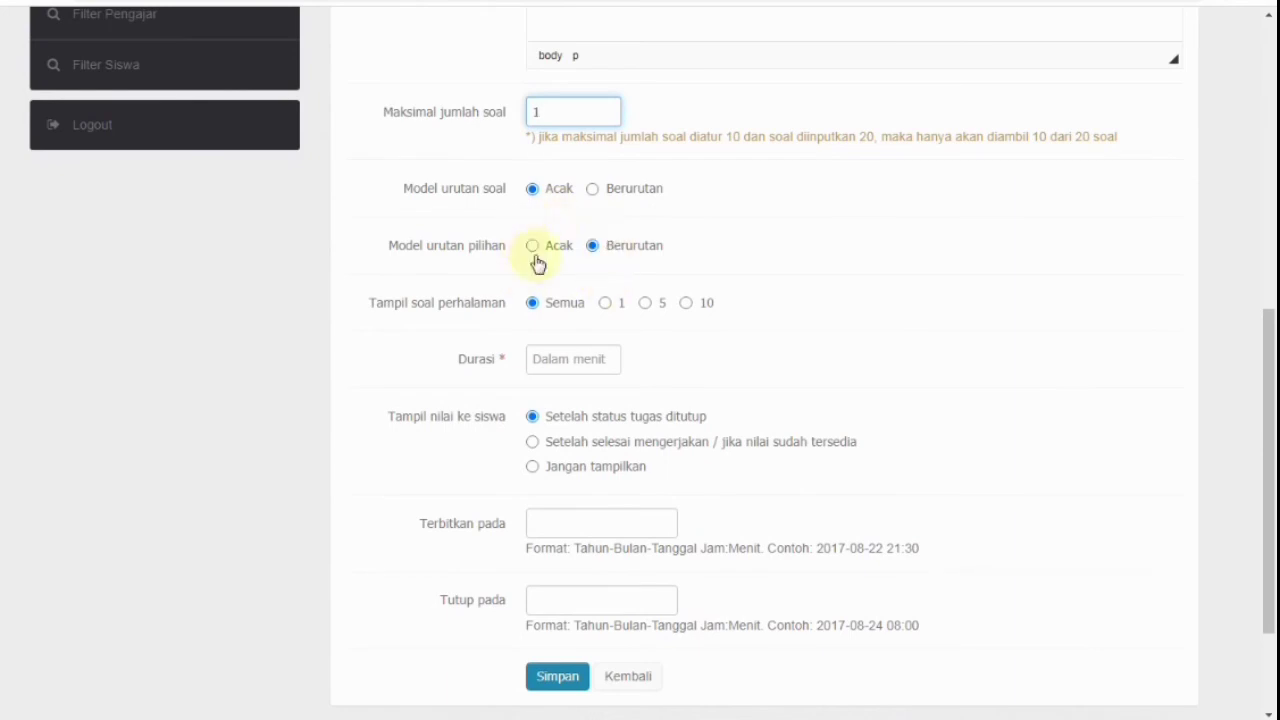
- Set the duration to 10 minutes and save the attendance assignment
{"action": "scroll", "coordinate": [557, 258], "scroll_direction": "down", "scroll_amount": 2}
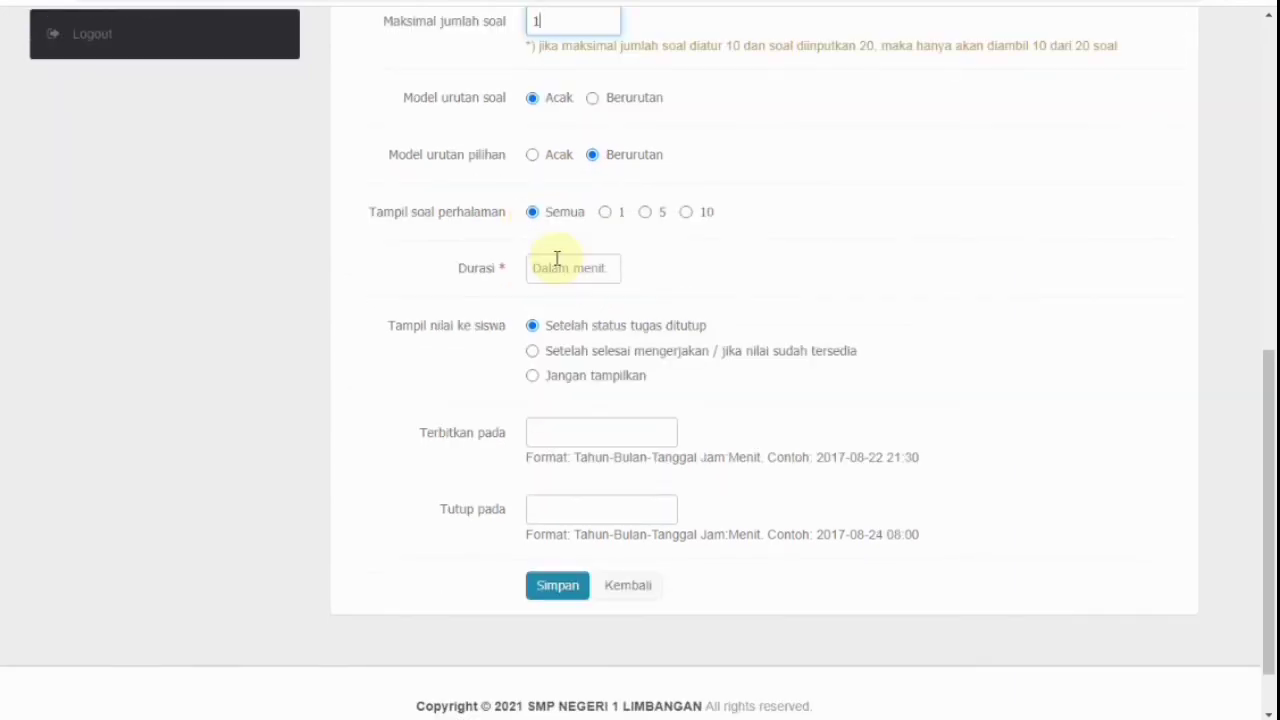
{"action": "scroll", "coordinate": [557, 258], "scroll_direction": "down", "scroll_amount": 2}
{"action": "left_click", "coordinate": [561, 196]}
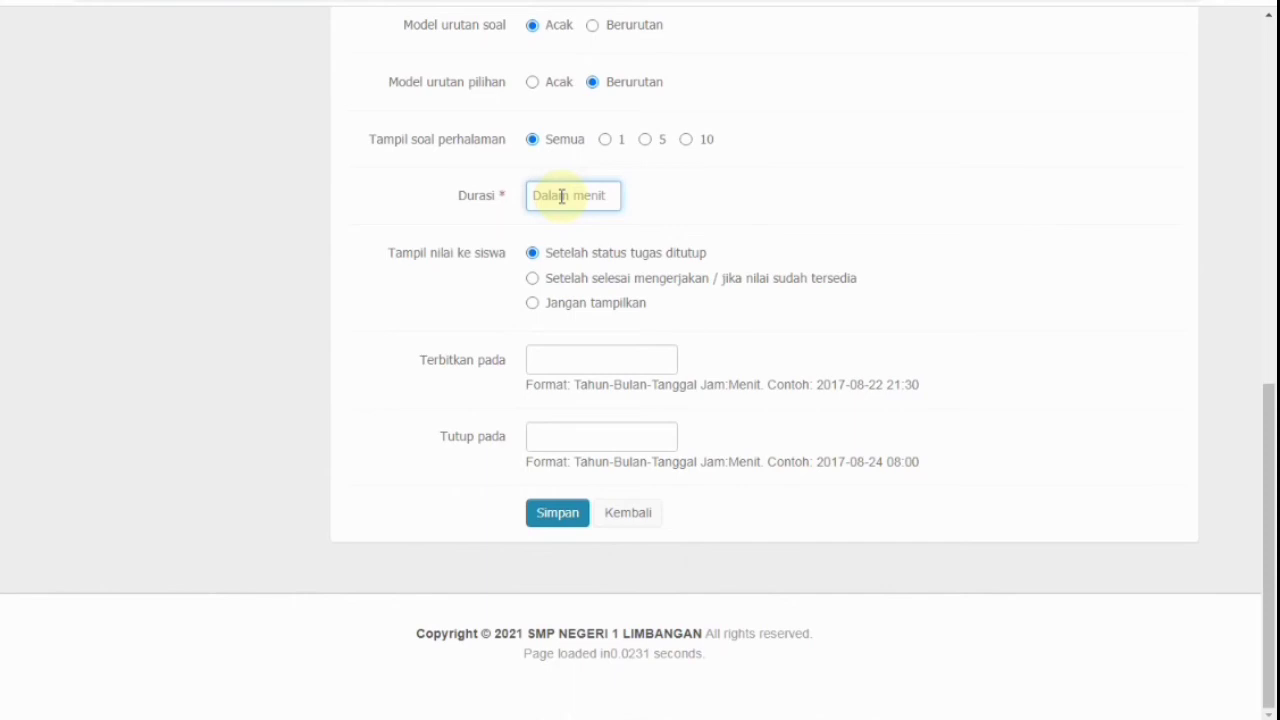
{"action": "type", "text": "10"}
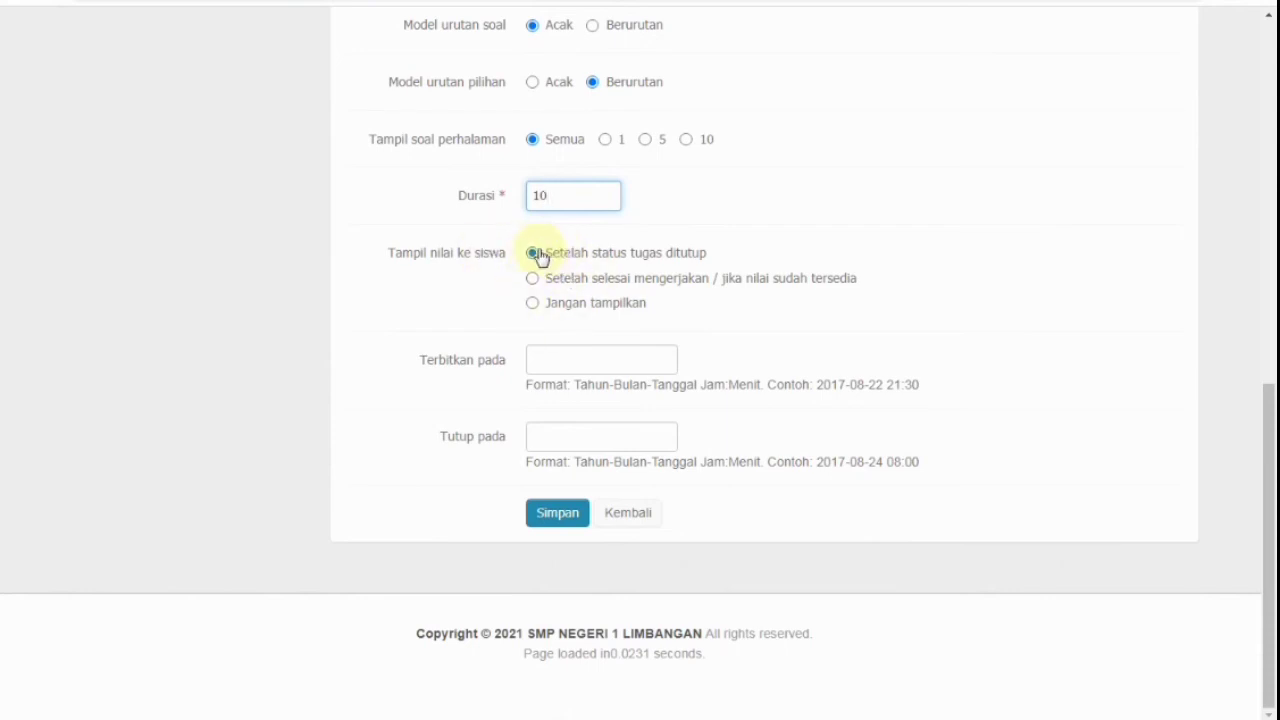
{"action": "left_click", "coordinate": [558, 514]}
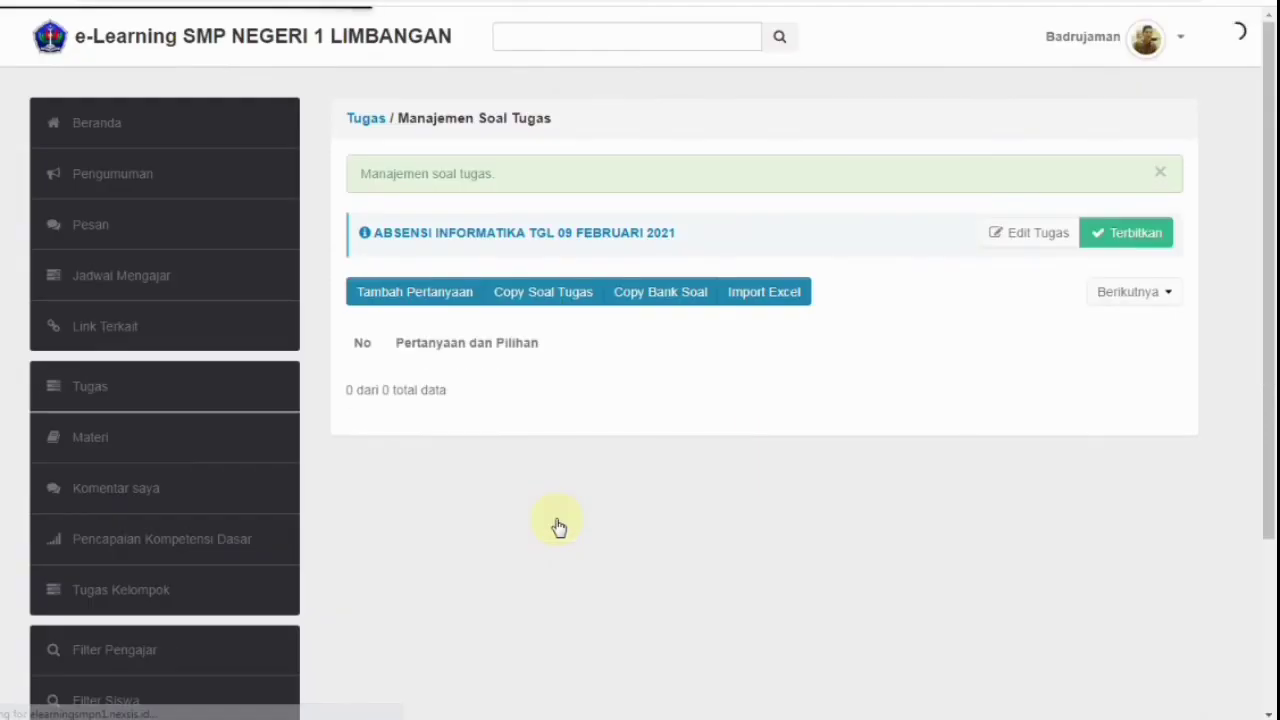
- Add a question to the attendance assignment with the text "Pilih HADIR di bawah"
{"action": "left_click", "coordinate": [414, 295]}
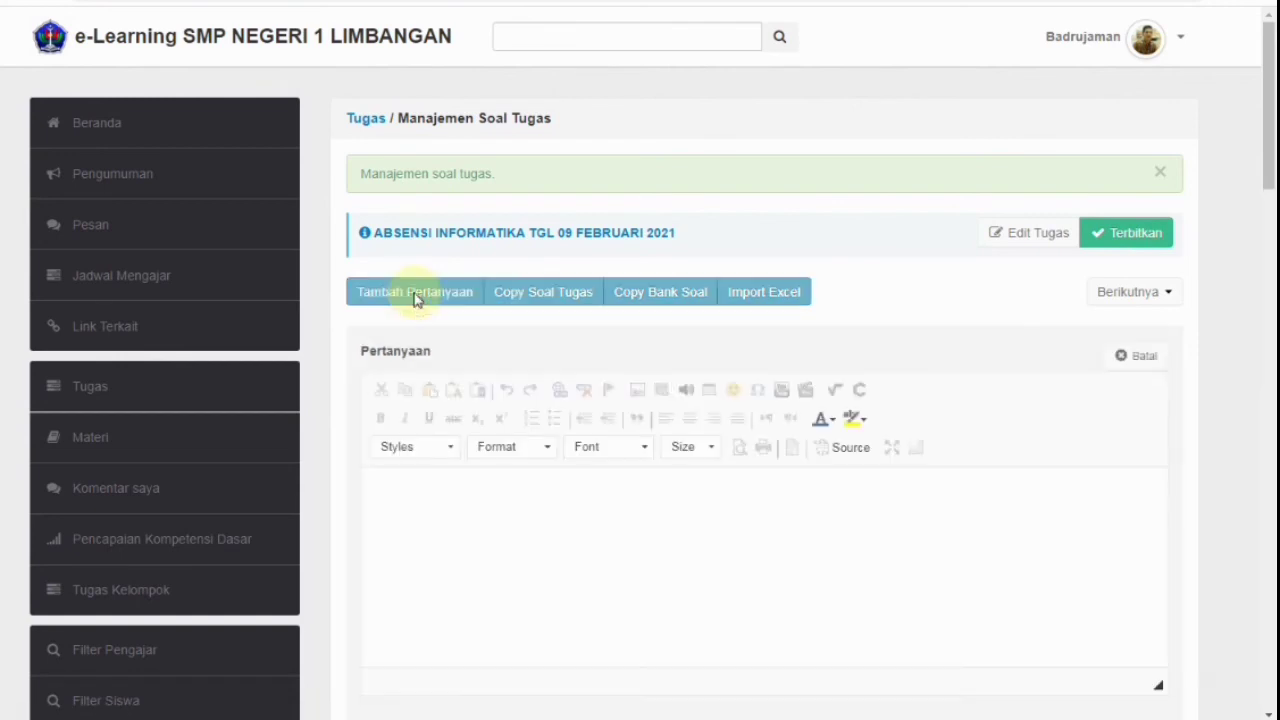
{"action": "scroll", "coordinate": [415, 296], "scroll_direction": "down", "scroll_amount": 2}
{"action": "left_click", "coordinate": [450, 323]}
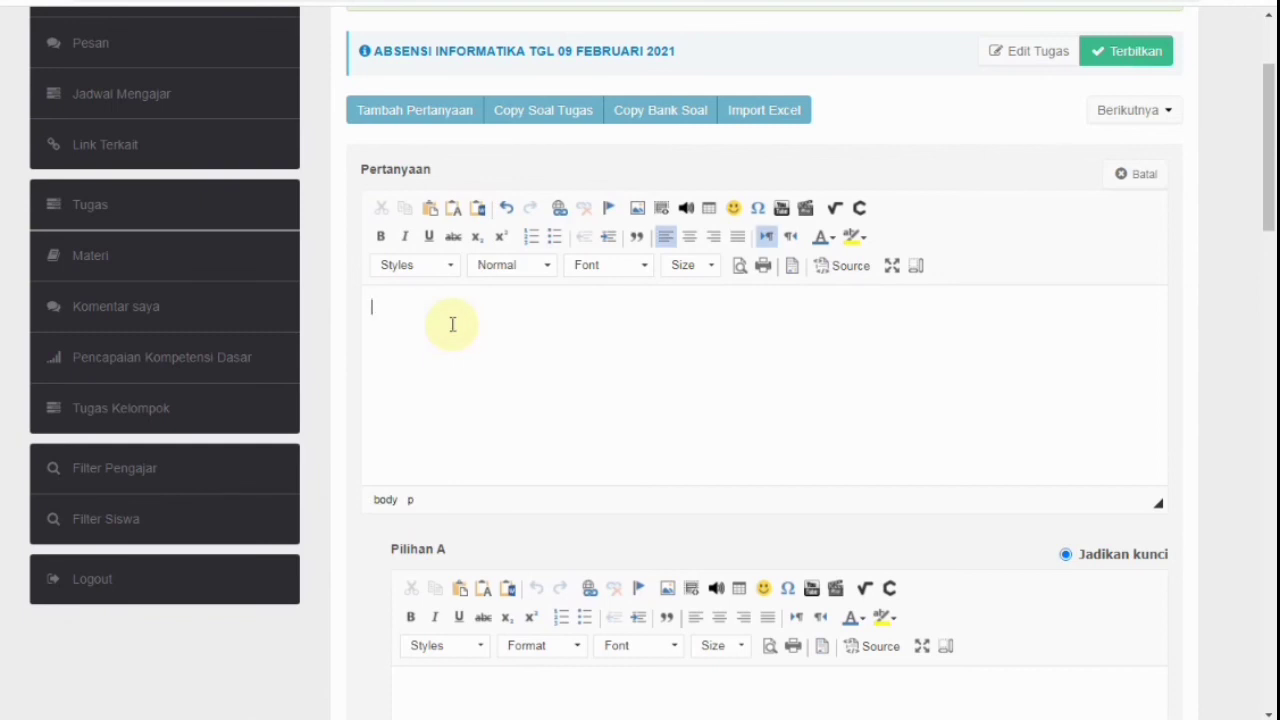
{"action": "type", "text": "Pilih HADIR DI ba"}
{"action": "key", "text": "BackSpace"}
{"action": "key", "text": "BackSpace"}
{"action": "key", "text": "BackSpace"}
{"action": "type", "text": "di bawah"}
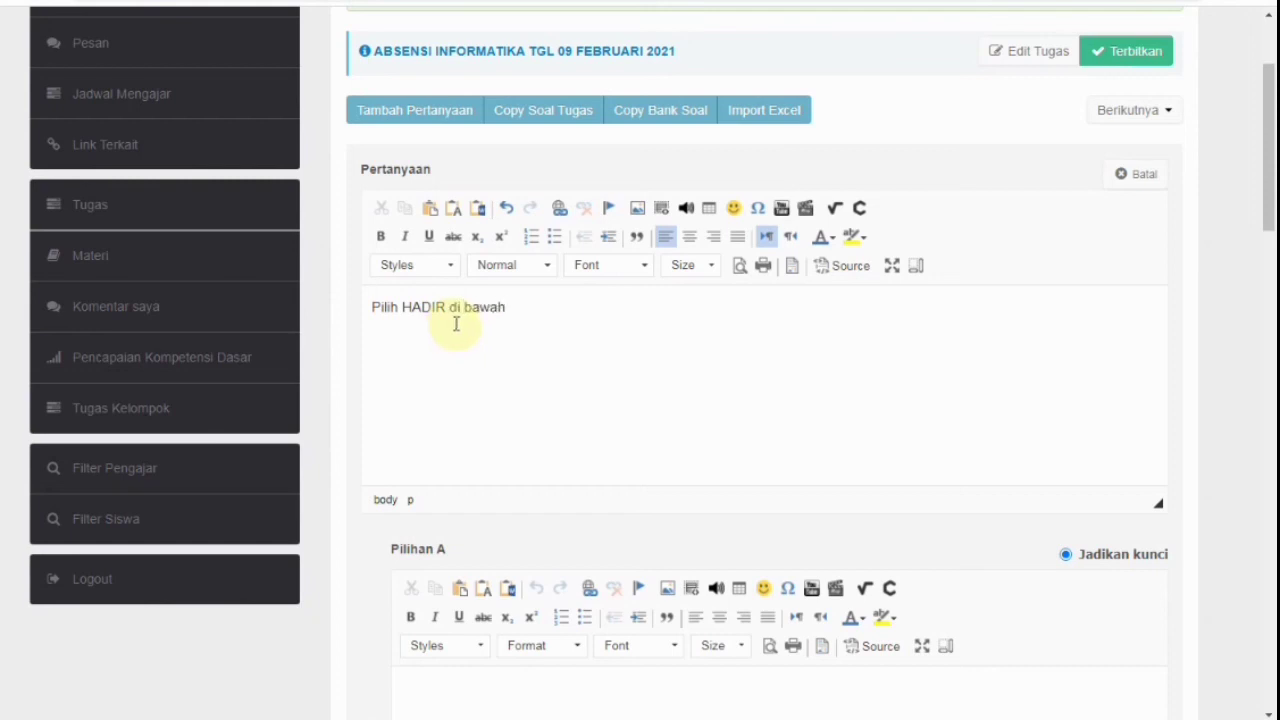
- Format the word HADIR in the question text as bold at font size 18
{"action": "left_click_drag", "start_coordinate": [400, 307], "coordinate": [446, 306]}
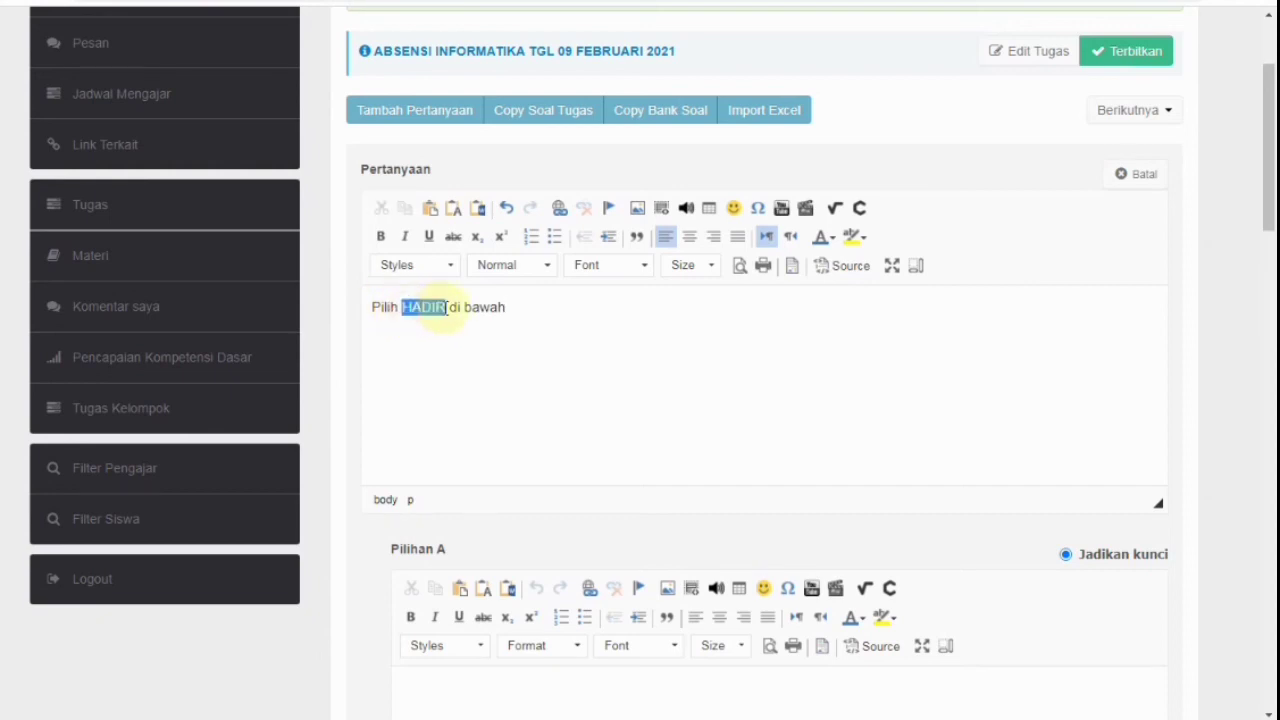
{"action": "left_click", "coordinate": [710, 265]}
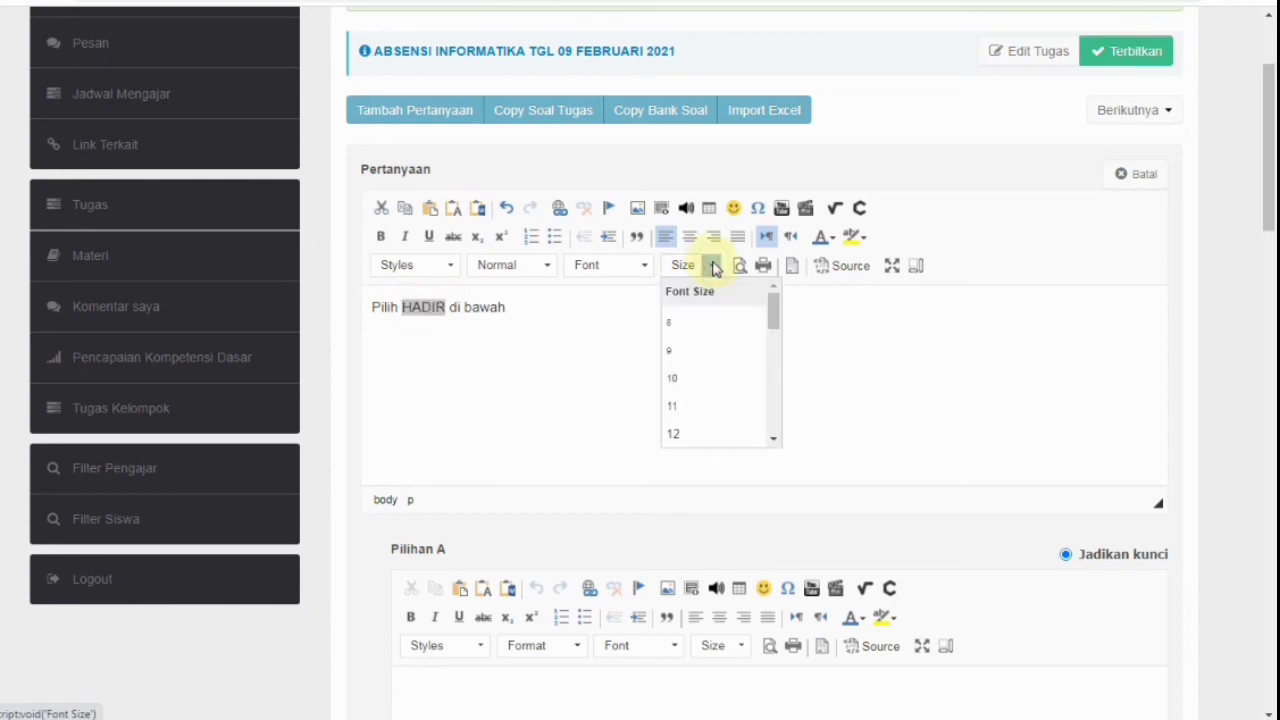
{"action": "left_click", "coordinate": [773, 440]}
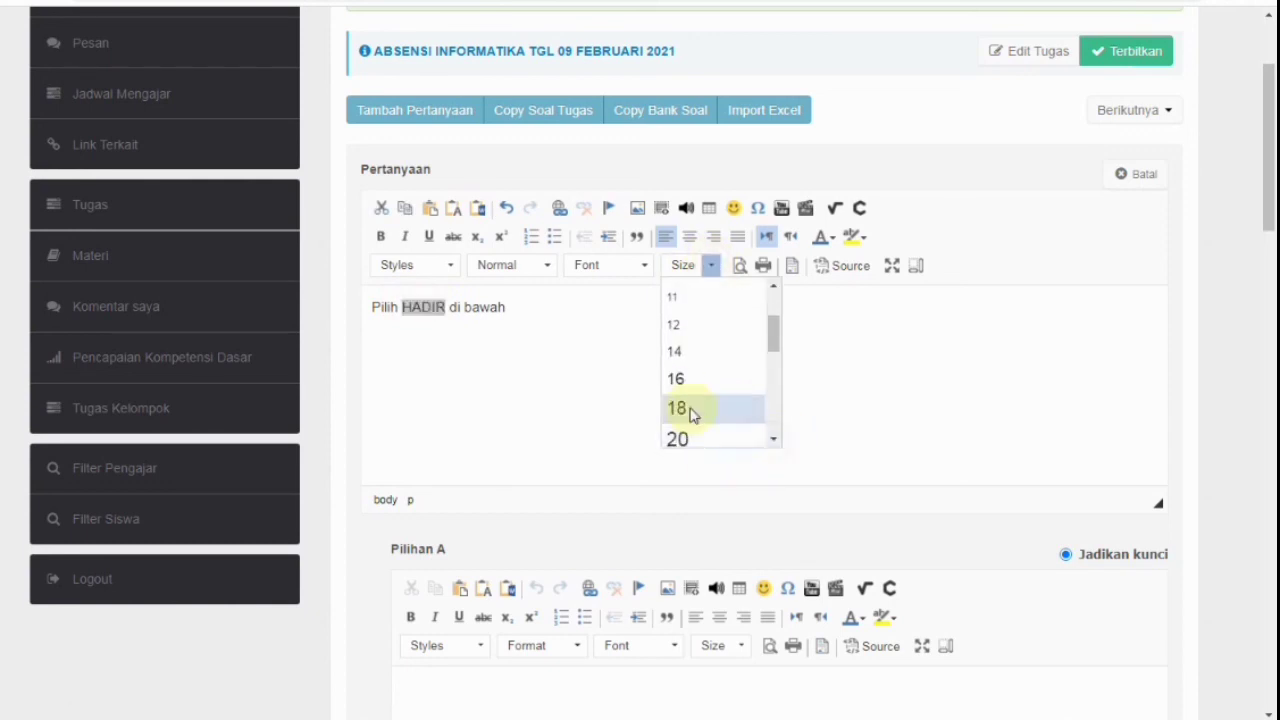
{"action": "left_click", "coordinate": [686, 410]}
{"action": "left_click", "coordinate": [382, 238]}
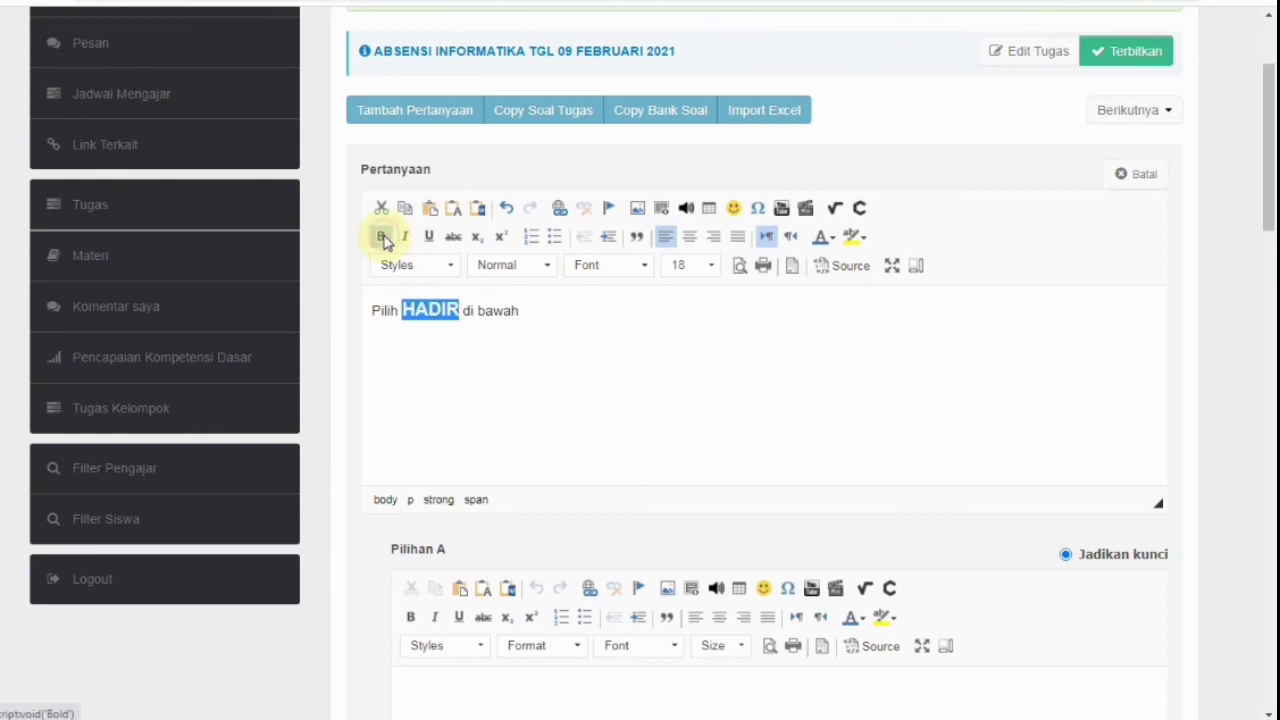
- Enter HADIR as the text of option A
{"action": "scroll", "coordinate": [557, 449], "scroll_direction": "down", "scroll_amount": 1}
{"action": "scroll", "coordinate": [557, 449], "scroll_direction": "down", "scroll_amount": 2}
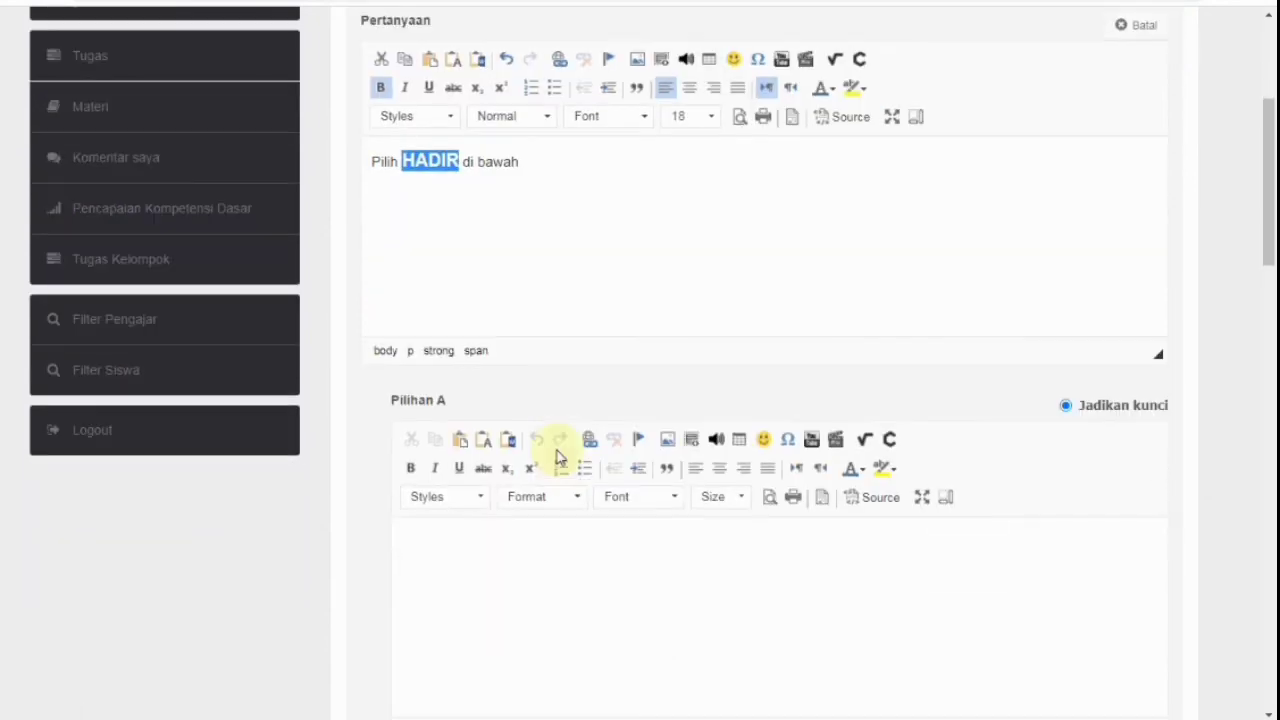
{"action": "left_click", "coordinate": [459, 423]}
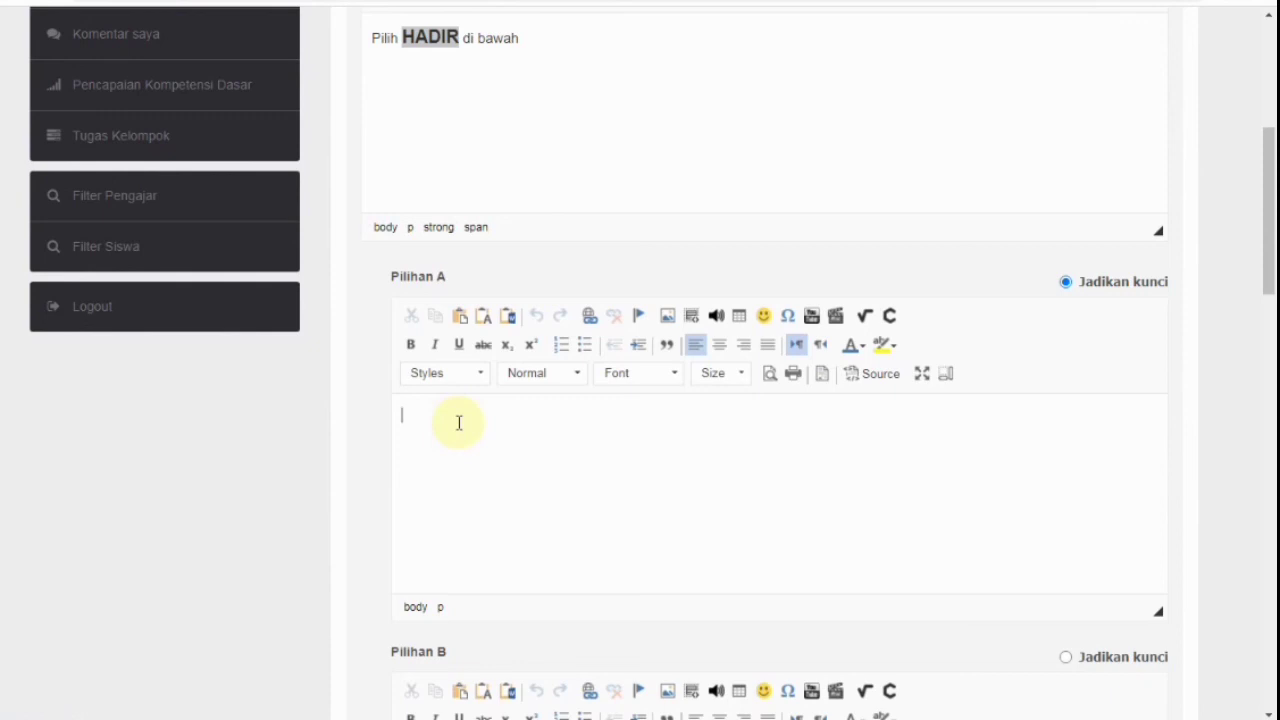
{"action": "type", "text": "HADI"}
{"action": "type", "text": "R"}
- Make option A's text bold at font size 18
{"action": "left_click_drag", "start_coordinate": [447, 416], "coordinate": [389, 423]}
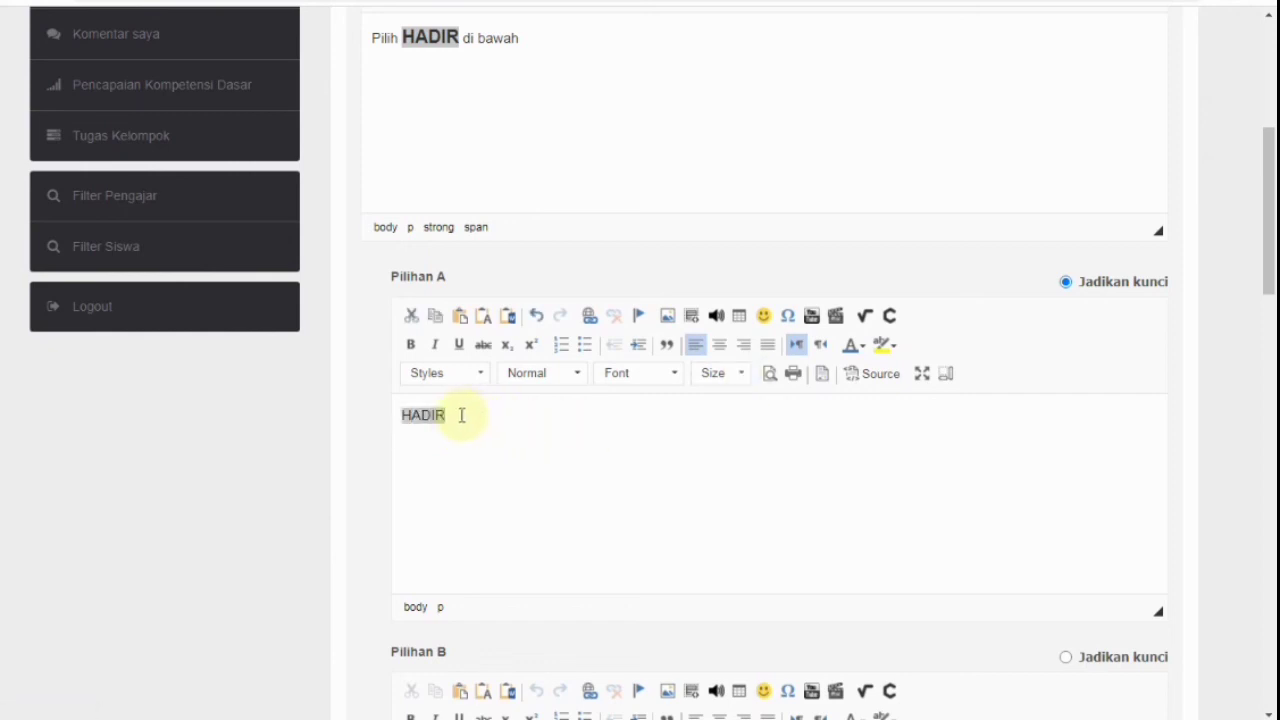
{"action": "left_click", "coordinate": [491, 411]}
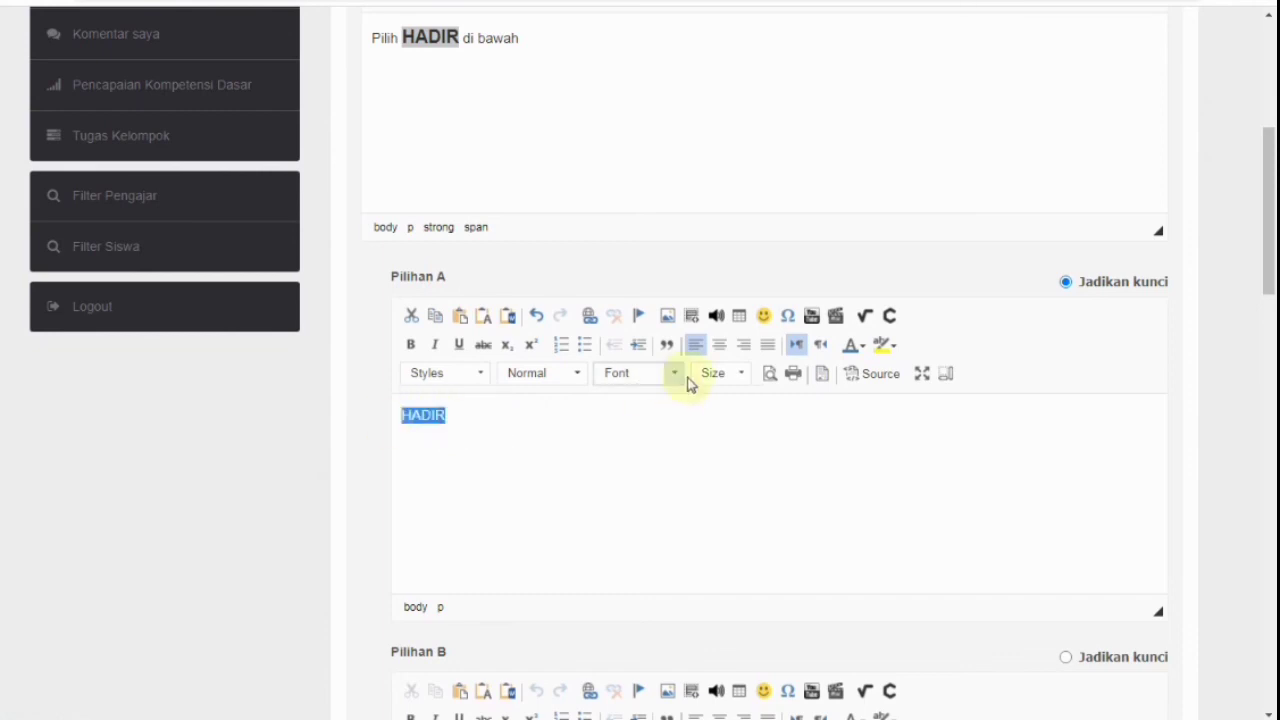
{"action": "left_click", "coordinate": [741, 374]}
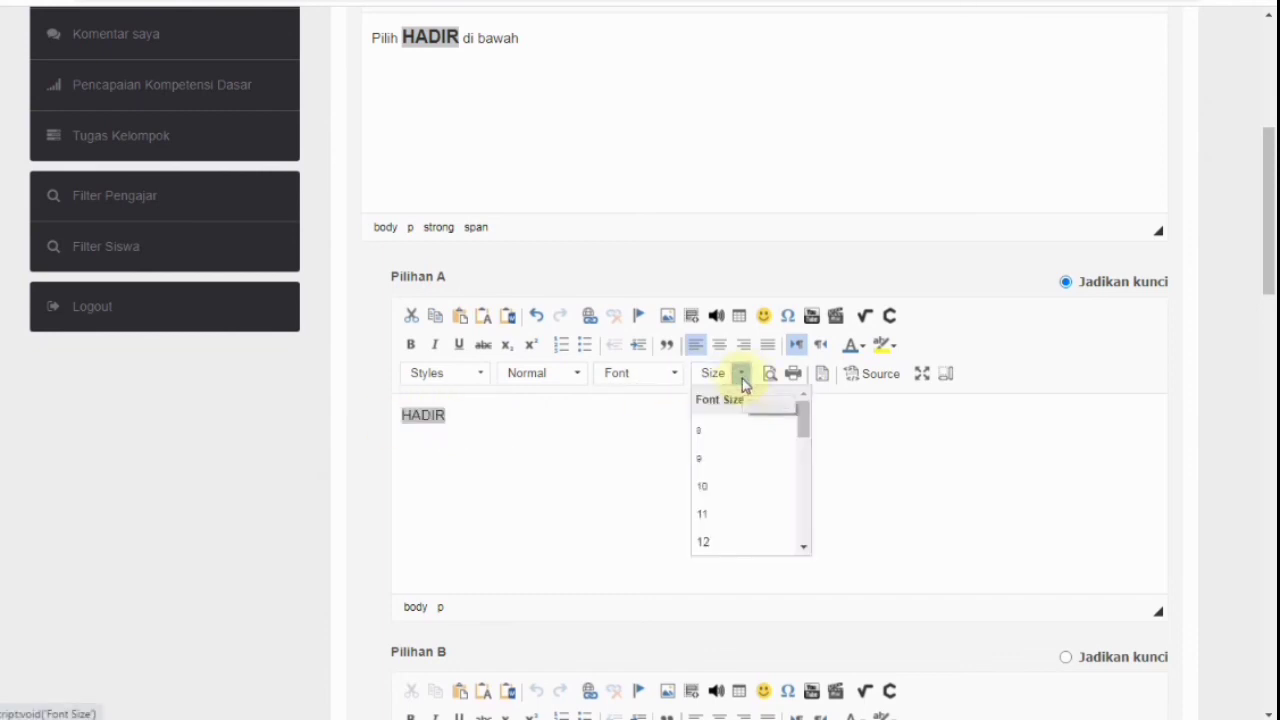
{"action": "left_click", "coordinate": [803, 549]}
{"action": "left_click", "coordinate": [803, 549]}
{"action": "left_click", "coordinate": [703, 514]}
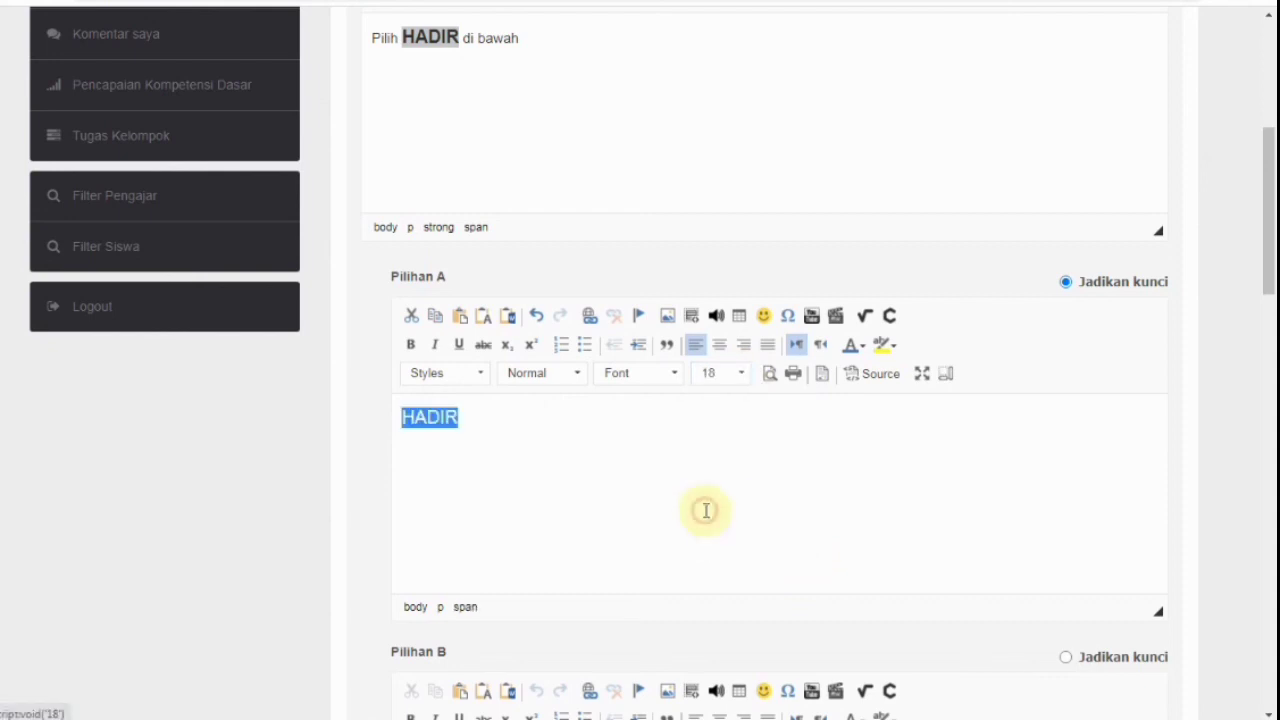
{"action": "left_click", "coordinate": [411, 345]}
- Look over the empty remaining options and mark option A as the answer key
{"action": "scroll", "coordinate": [611, 528], "scroll_direction": "down", "scroll_amount": 4}
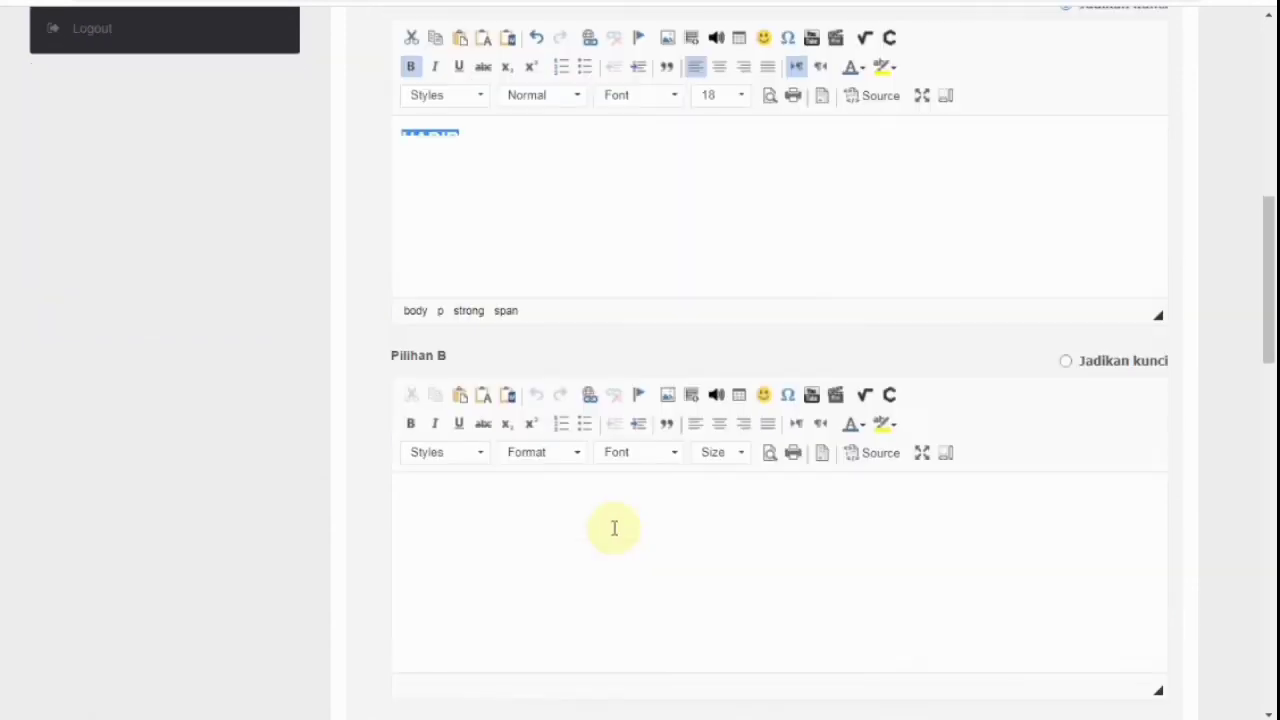
{"action": "scroll", "coordinate": [634, 394], "scroll_direction": "down", "scroll_amount": 5}
{"action": "scroll", "coordinate": [634, 394], "scroll_direction": "up", "scroll_amount": 7}
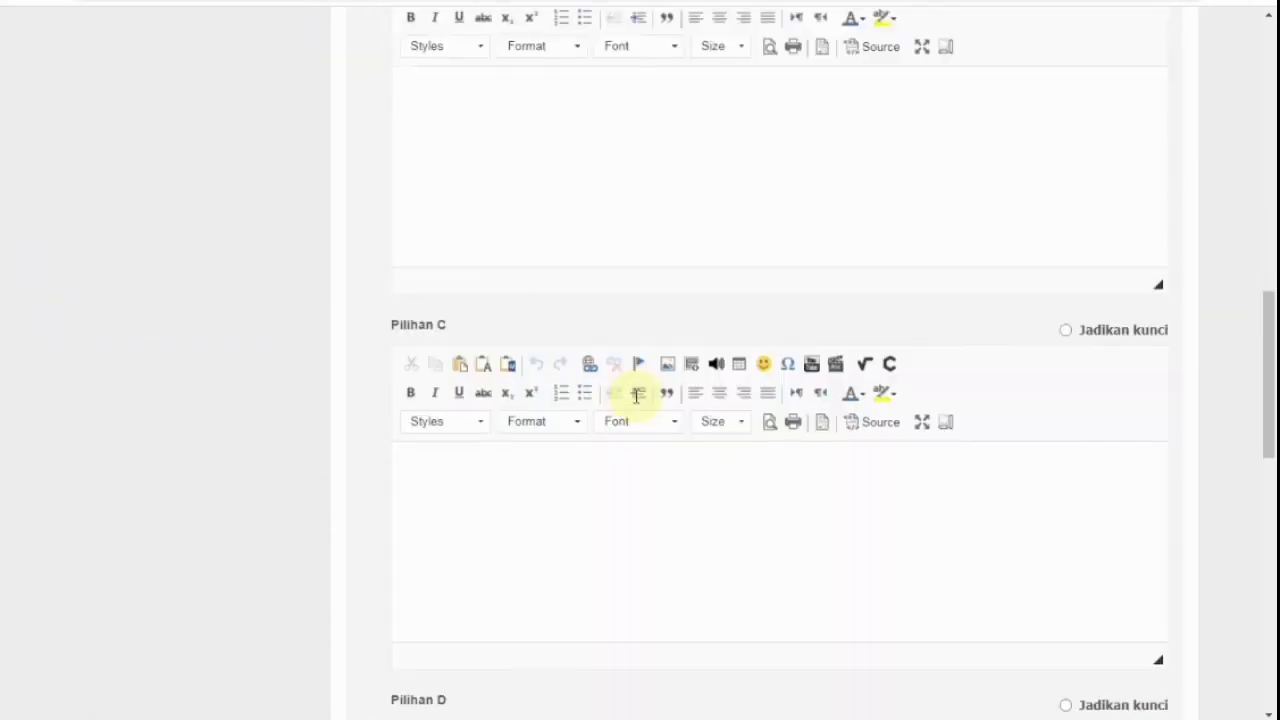
{"action": "scroll", "coordinate": [636, 396], "scroll_direction": "up", "scroll_amount": 2}
{"action": "left_click", "coordinate": [1094, 285]}
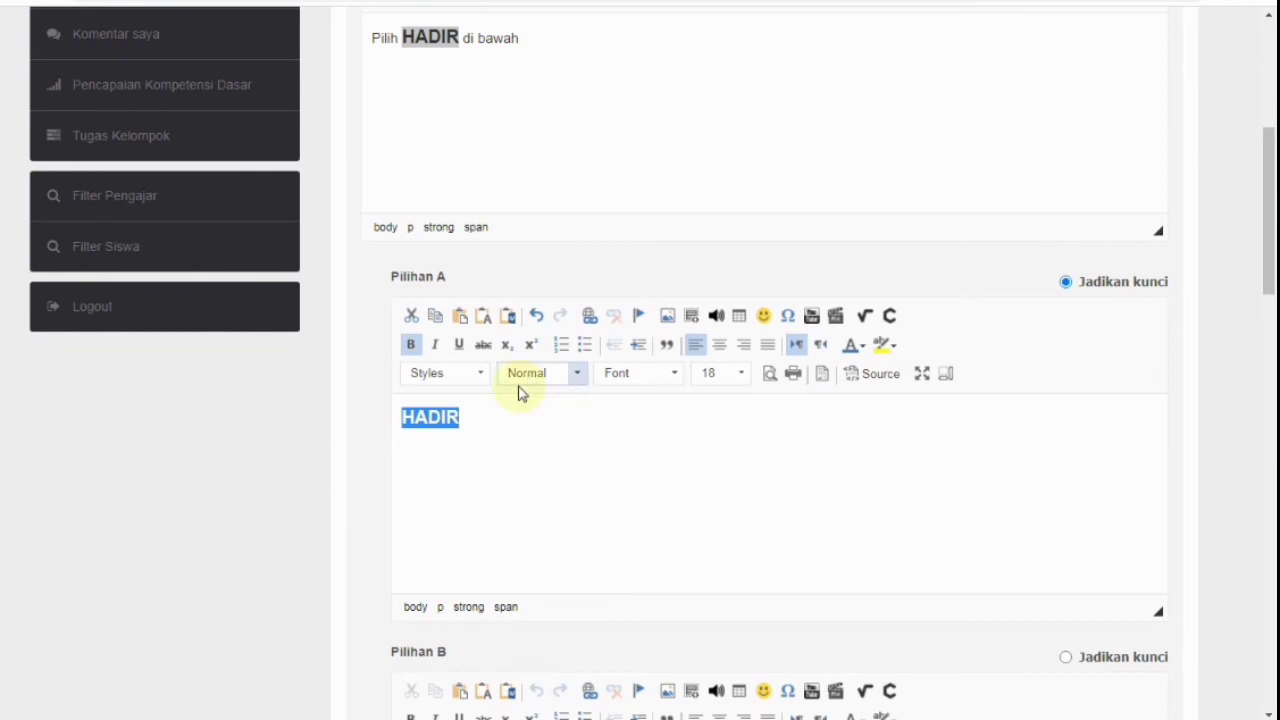
- Save the HADIR question with its answer key to the attendance assignment
{"action": "scroll", "coordinate": [548, 420], "scroll_direction": "down", "scroll_amount": 15}
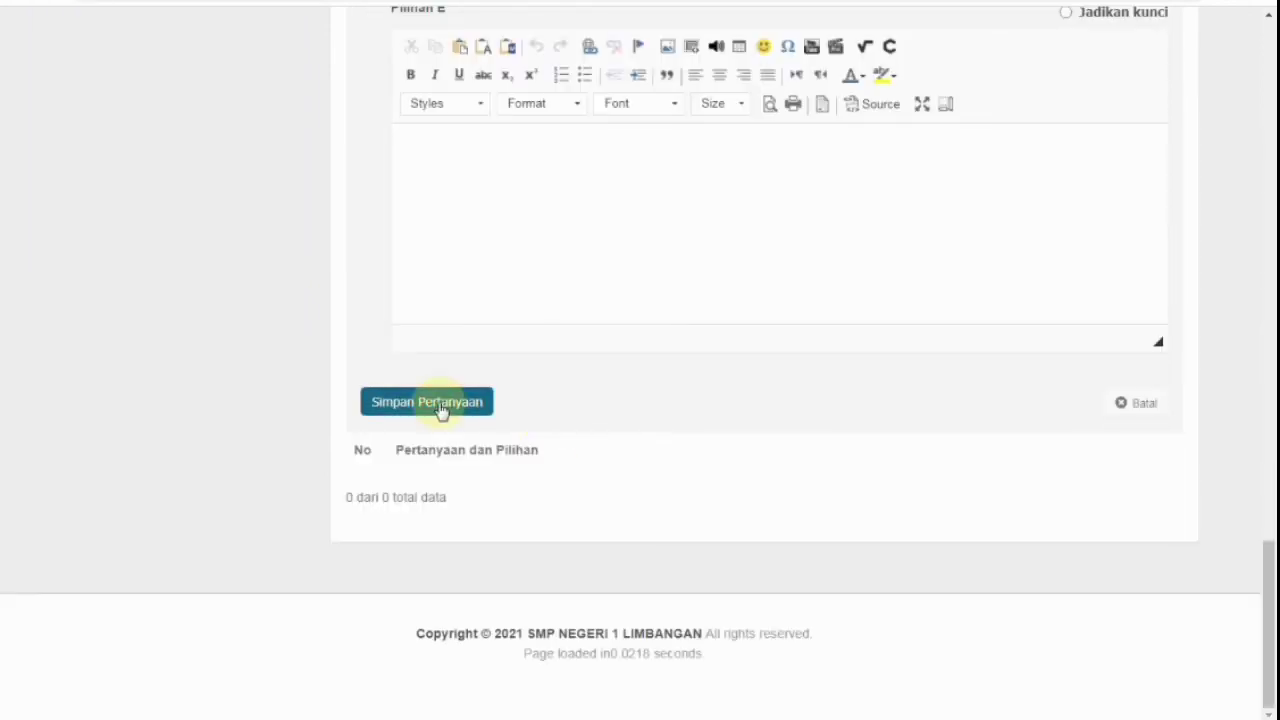
{"action": "left_click", "coordinate": [441, 410]}
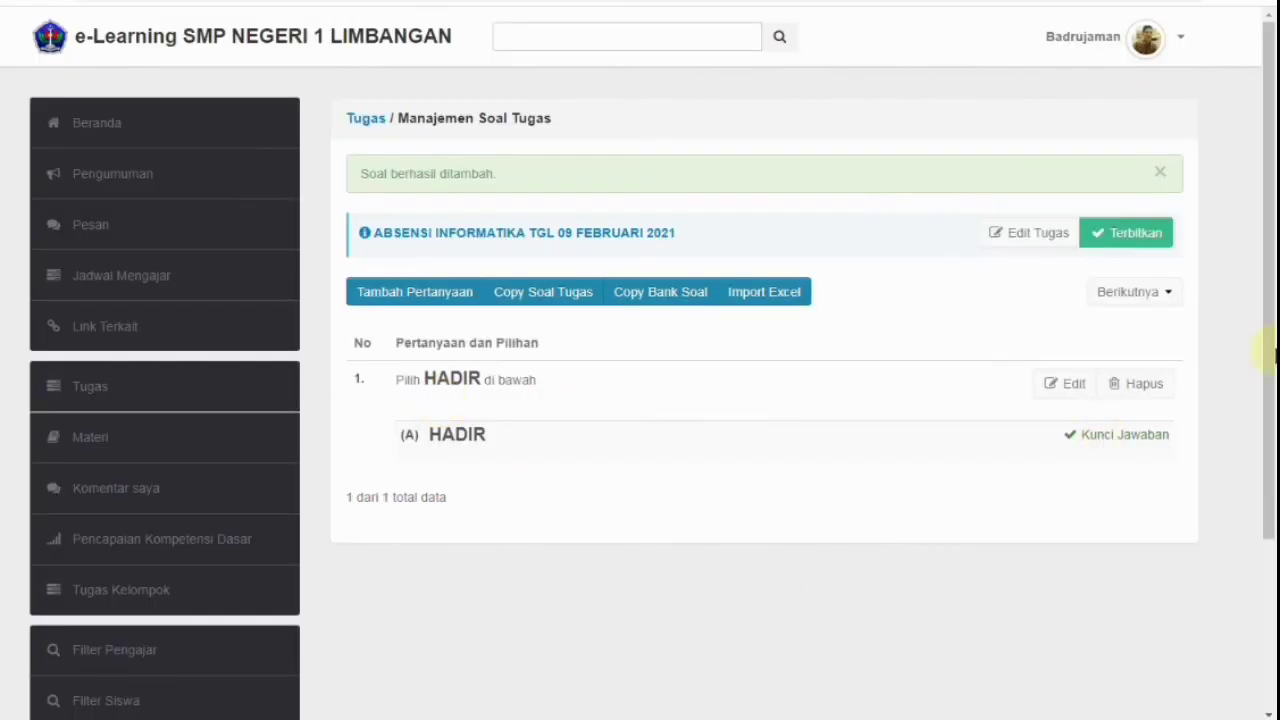
- Publish the Absensi Informatika tgl 09 Februari 2021 assignment and close it again
{"action": "left_click", "coordinate": [1122, 240]}
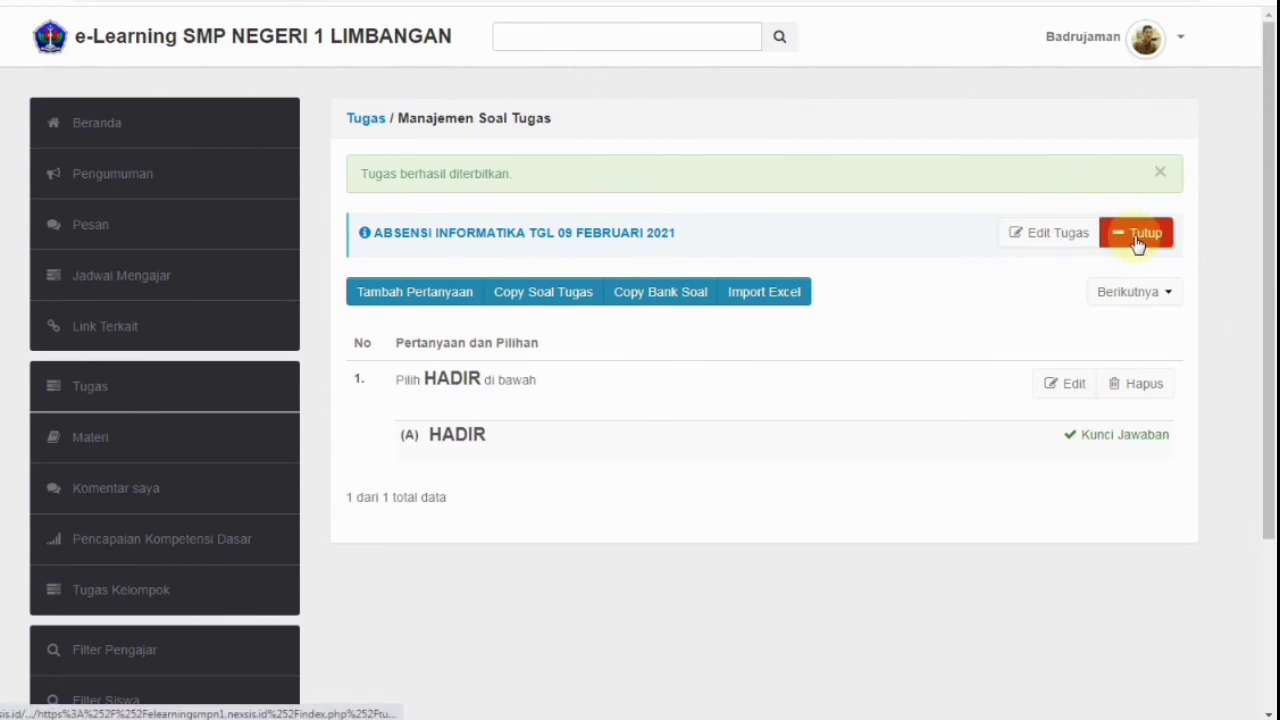
{"action": "left_click", "coordinate": [1137, 240]}
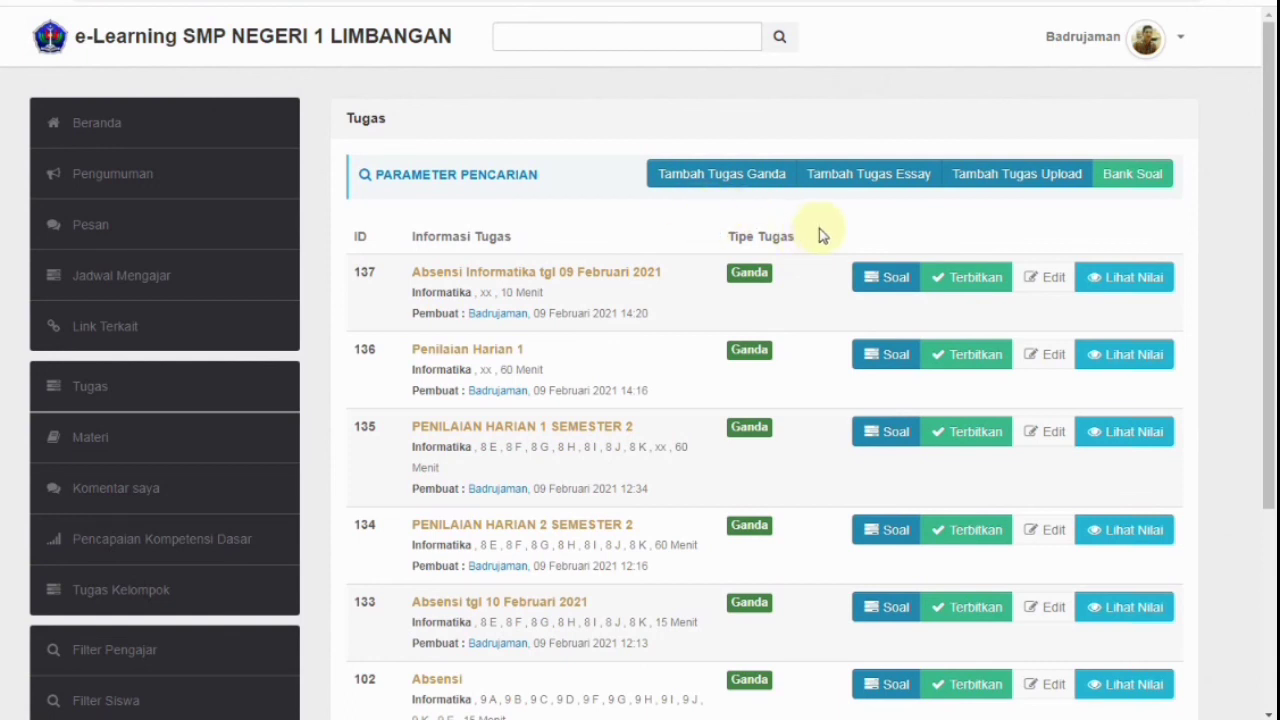
- Start a new upload-type assignment and enter "Tugas upload 1" as its title
{"action": "left_click", "coordinate": [1016, 175]}
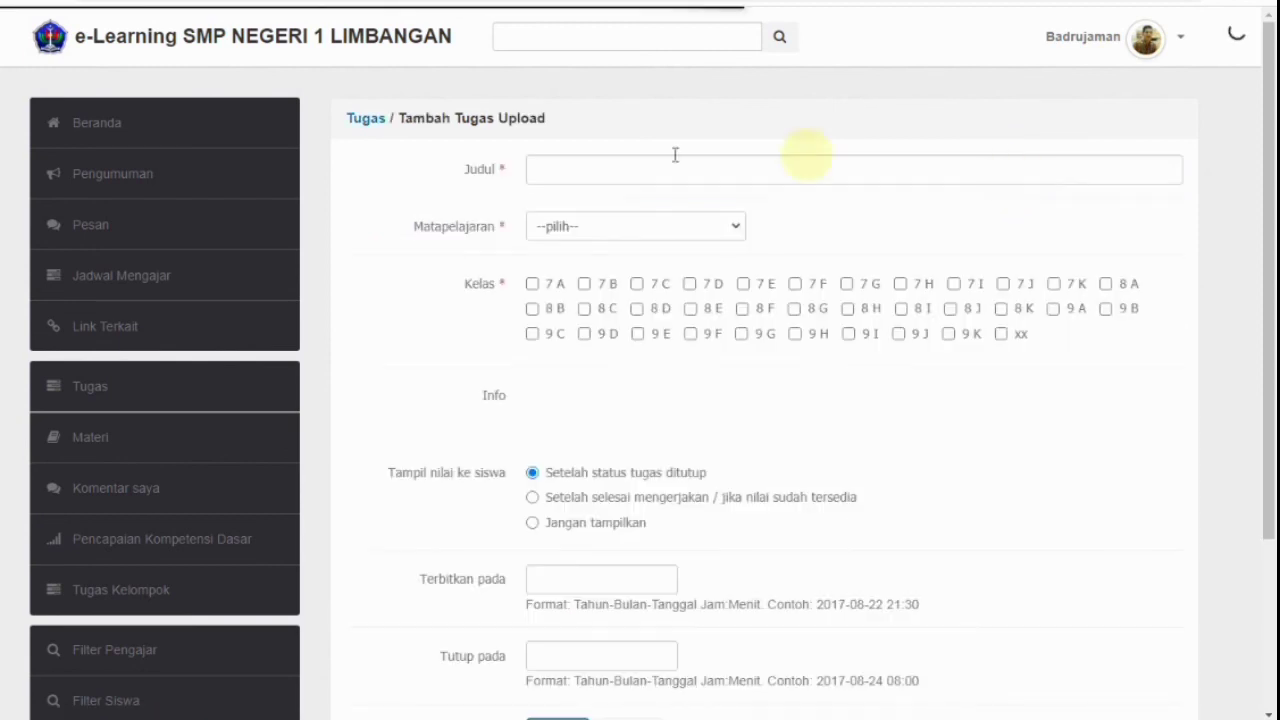
{"action": "left_click", "coordinate": [590, 174]}
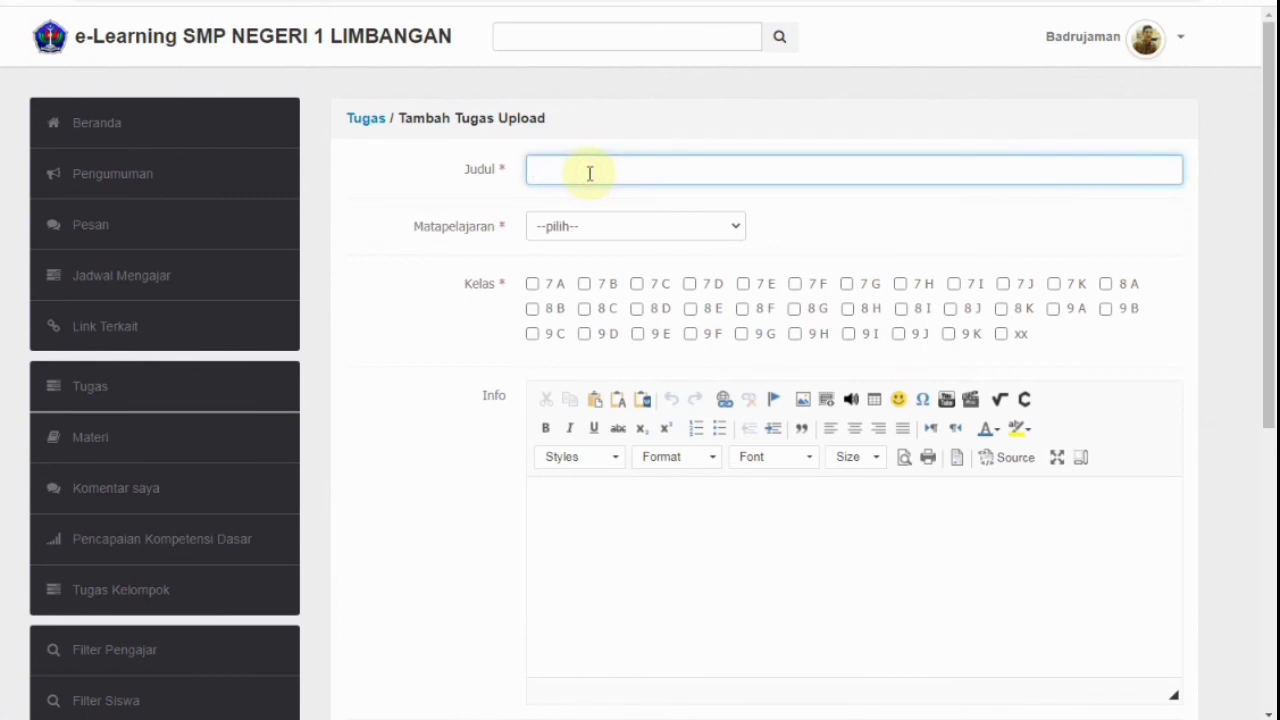
{"action": "type", "text": "tugas"}
{"action": "key", "text": "BackSpace"}
{"action": "key", "text": "BackSpace"}
{"action": "key", "text": "BackSpace"}
{"action": "key", "text": "BackSpace"}
{"action": "type", "text": "ugas"}
- Set the upload assignment's subject to Informatika and assign it to class xx
{"action": "left_click", "coordinate": [583, 230]}
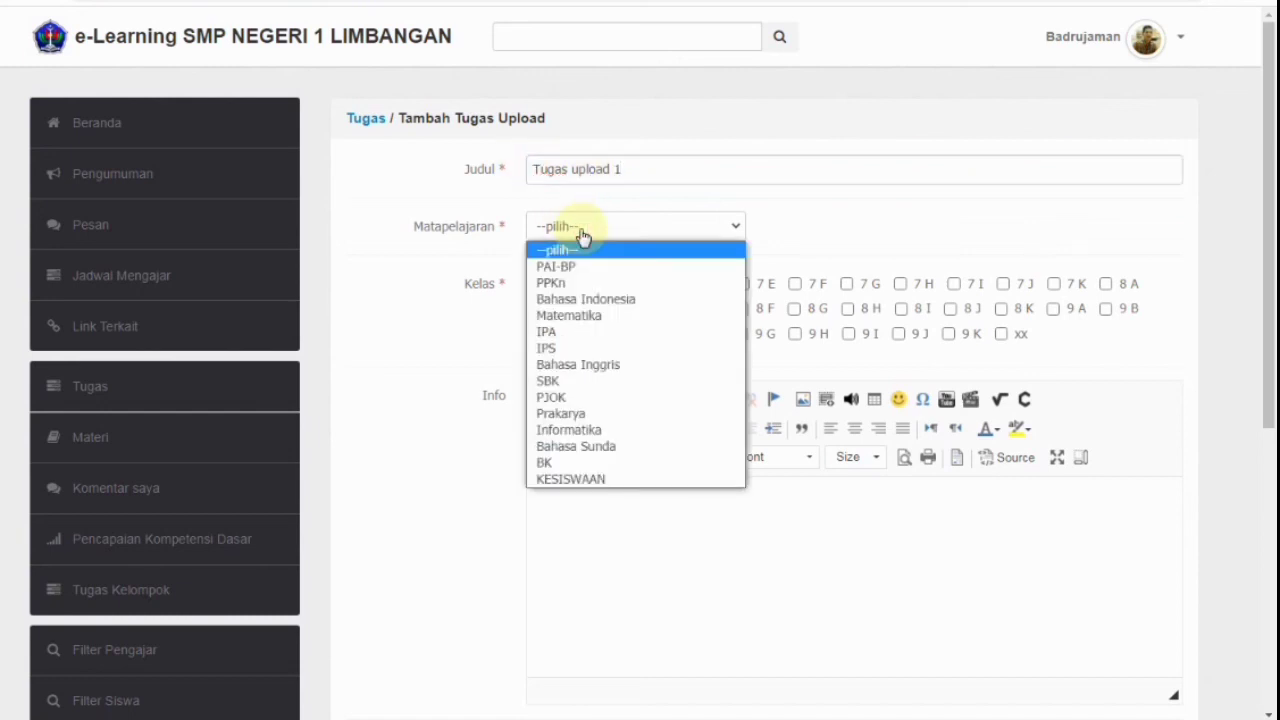
{"action": "left_click", "coordinate": [585, 430]}
{"action": "left_click", "coordinate": [1001, 334]}
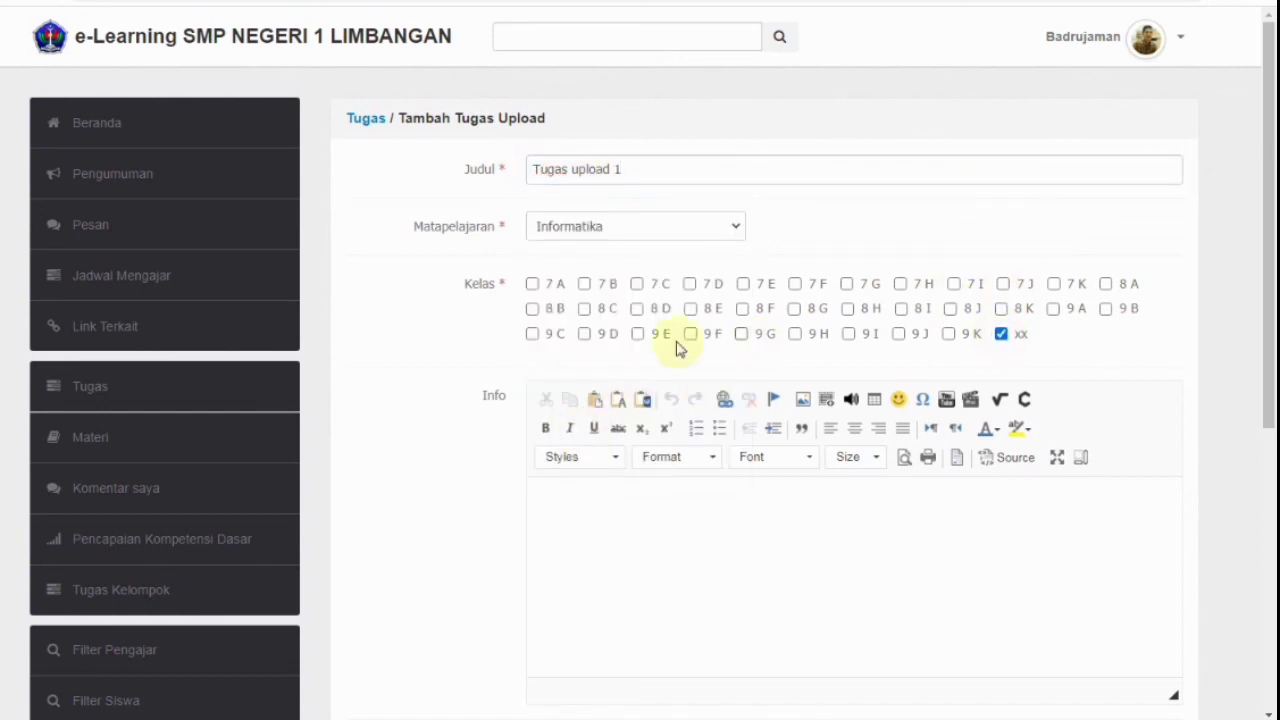
- Enter "Silahkan upload video hasil pekerjaan kalian!" as the upload assignment's info text
{"action": "scroll", "coordinate": [670, 350], "scroll_direction": "down", "scroll_amount": 2}
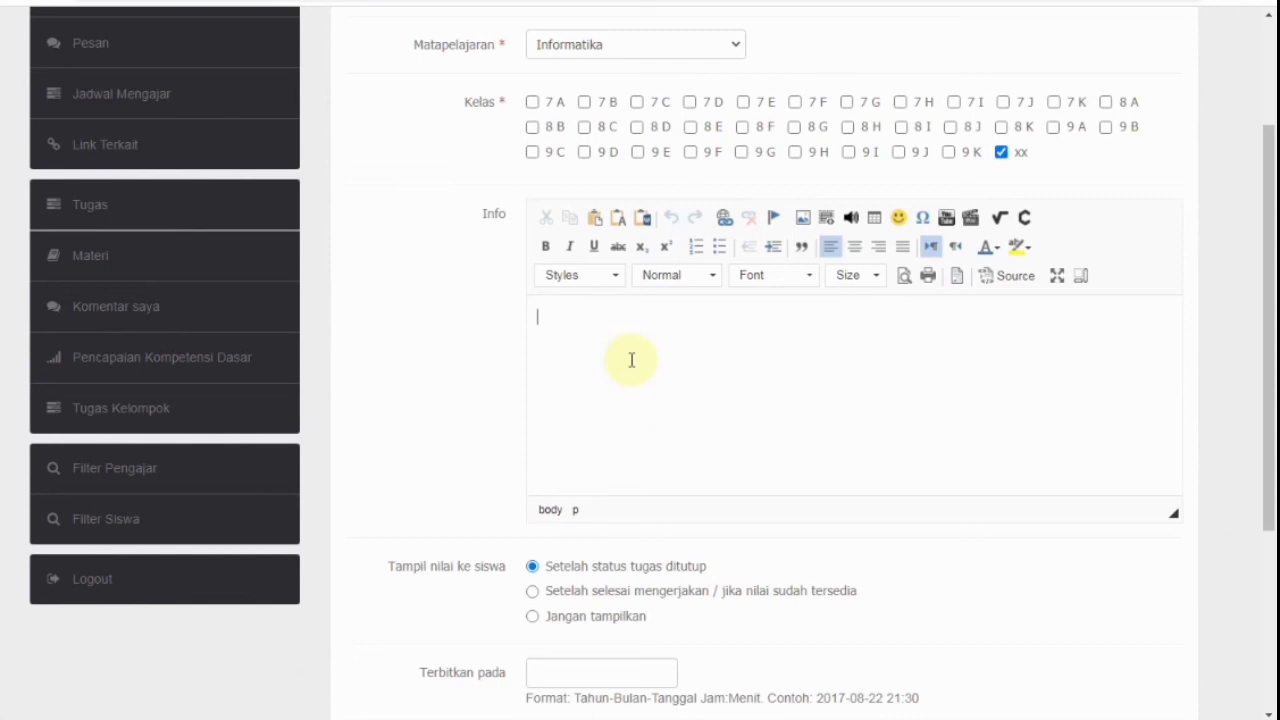
{"action": "type", "text": "Silahkan upload video"}
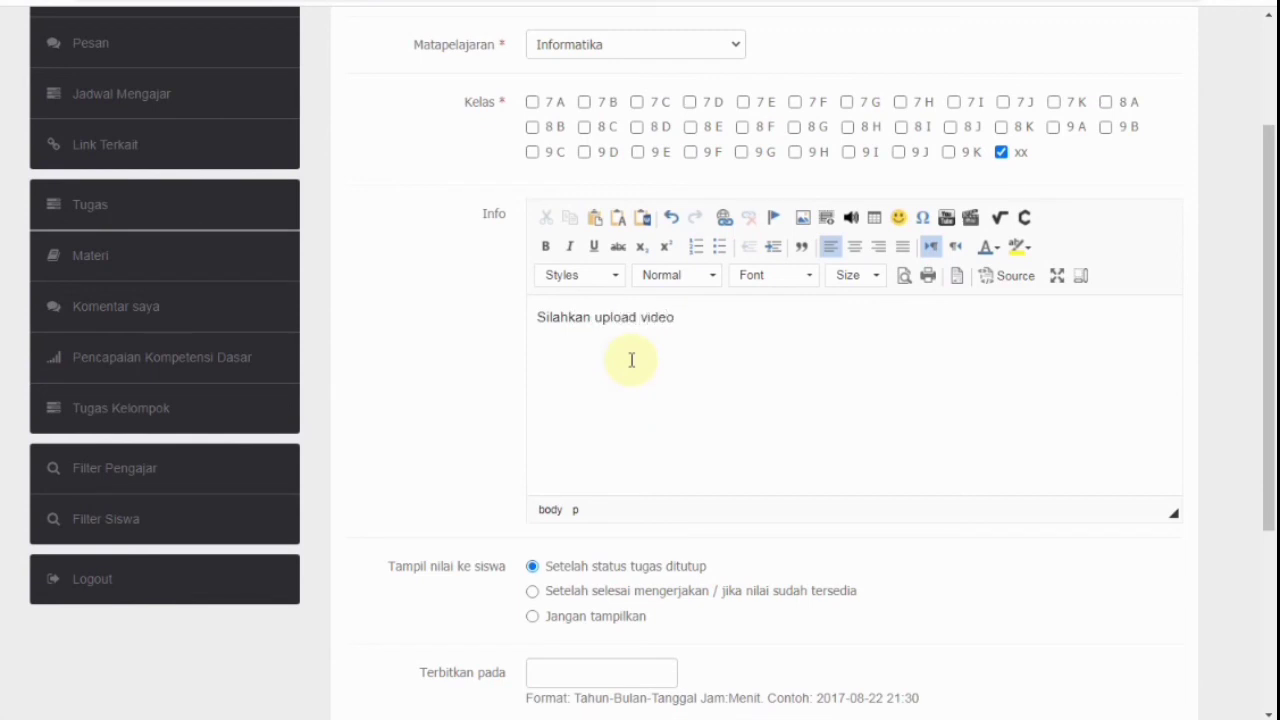
{"action": "type", "text": " hasil pekerjaan k"}
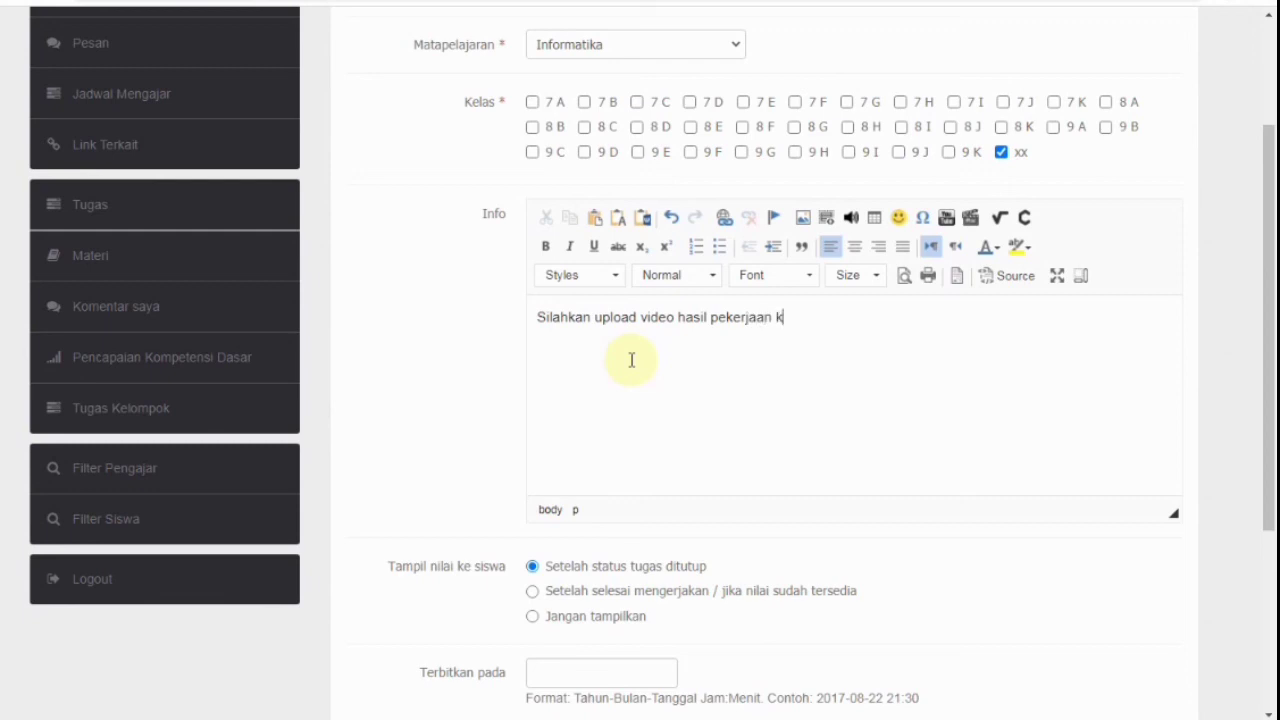
{"action": "type", "text": "alian!"}
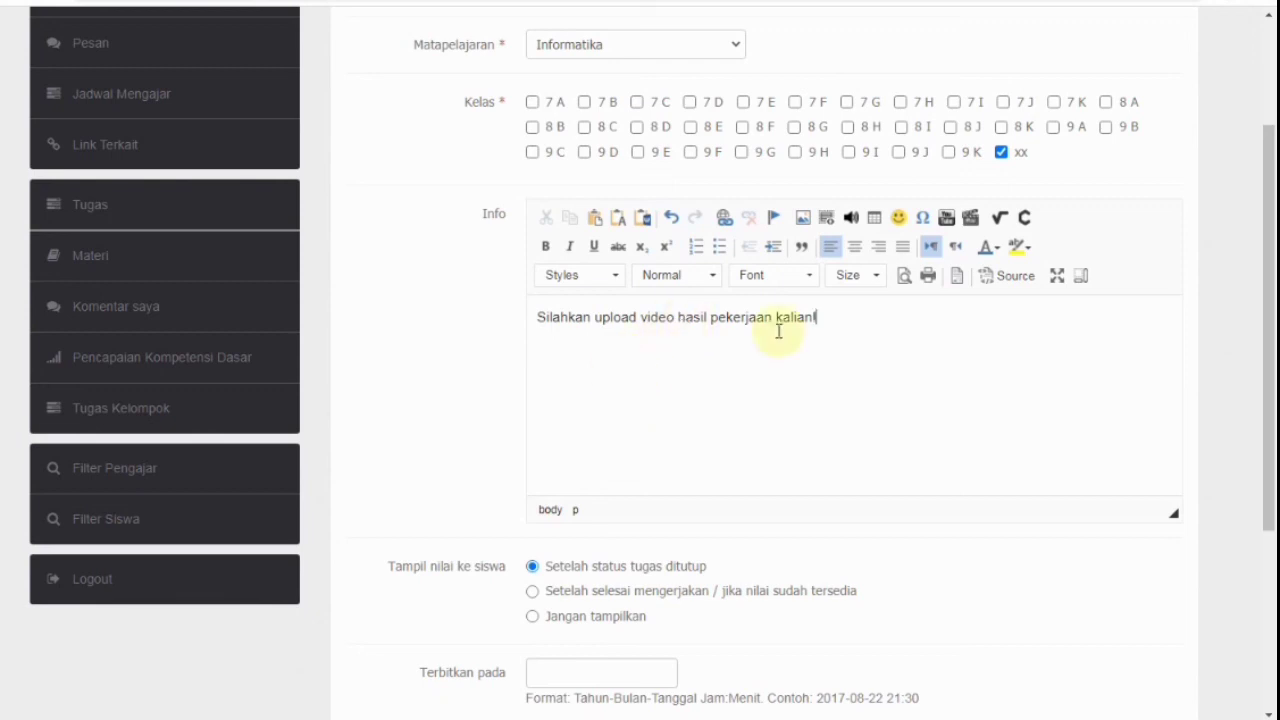
- Set the display of grades to students to "Jangan tampilkan" and save the upload assignment
{"action": "scroll", "coordinate": [765, 338], "scroll_direction": "down", "scroll_amount": 1}
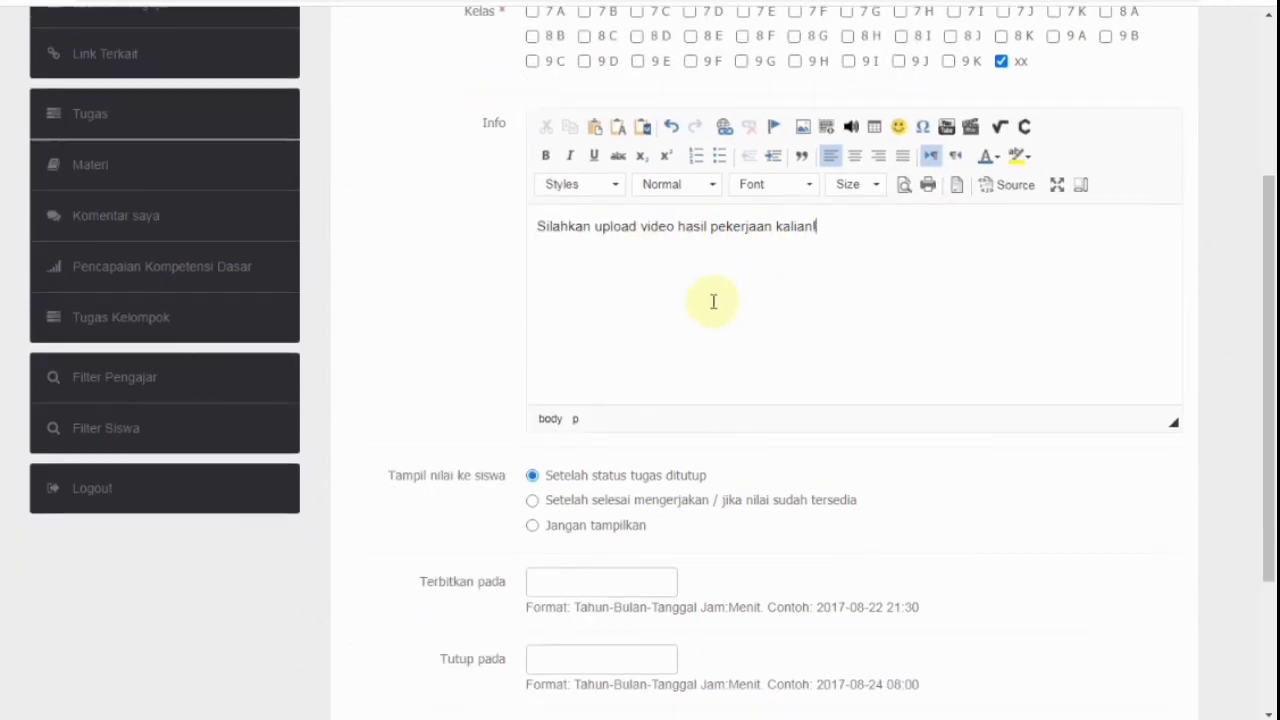
{"action": "scroll", "coordinate": [660, 329], "scroll_direction": "down", "scroll_amount": 1}
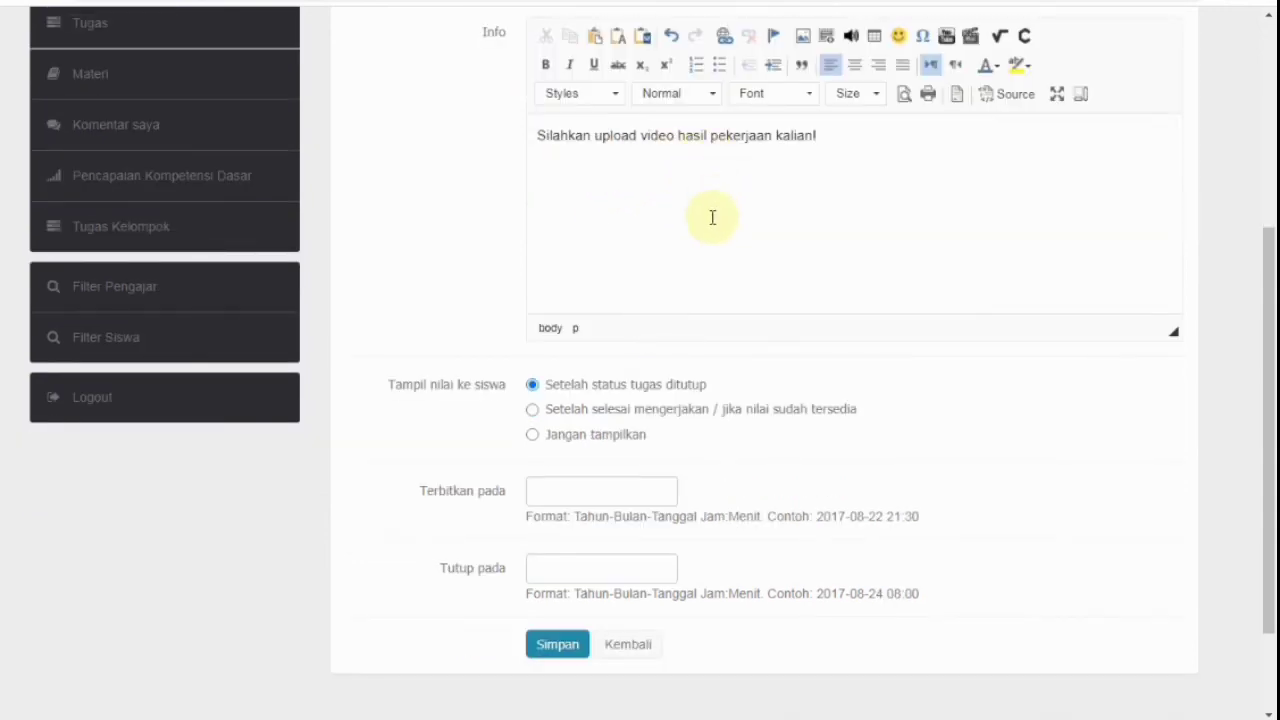
{"action": "scroll", "coordinate": [712, 217], "scroll_direction": "down", "scroll_amount": 2}
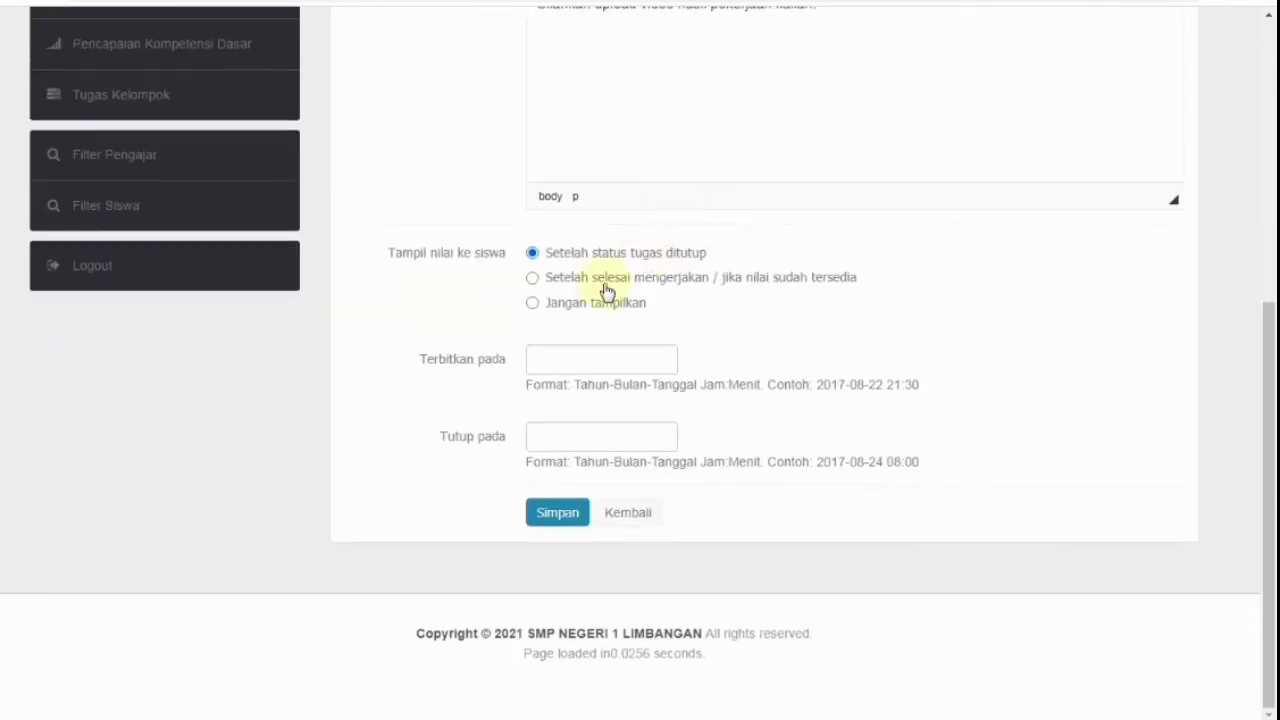
{"action": "left_click", "coordinate": [533, 304]}
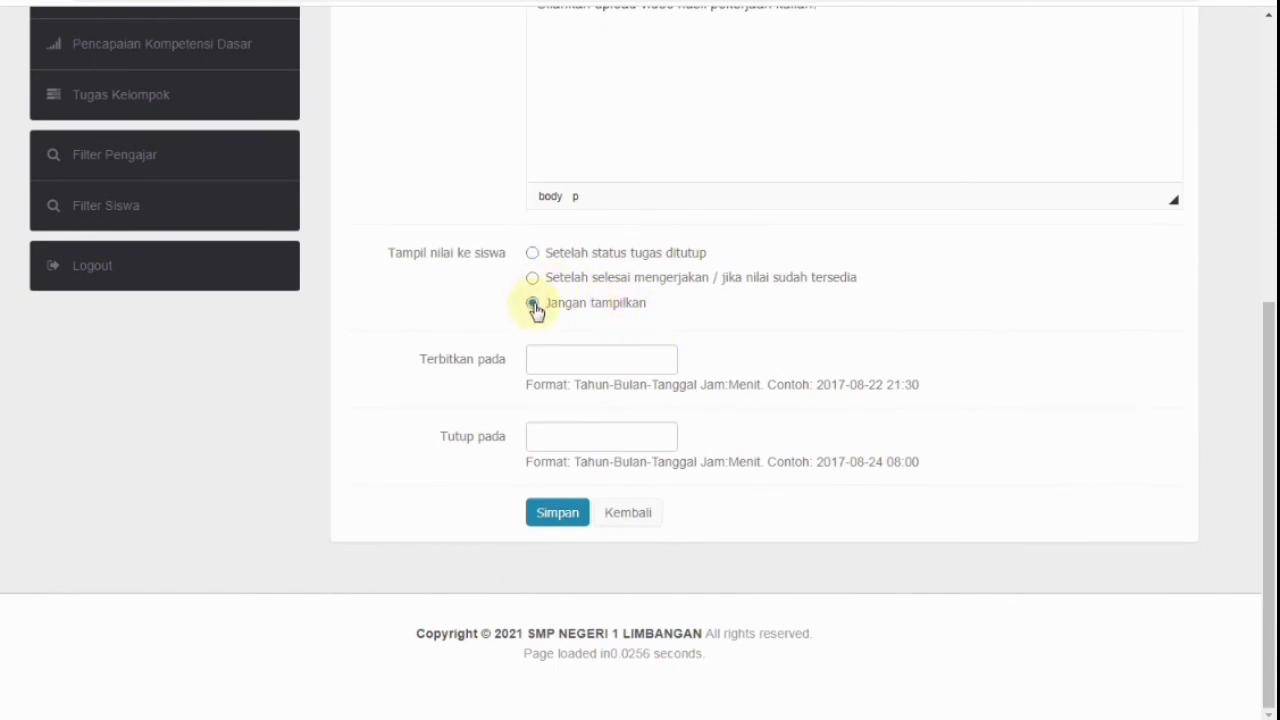
{"action": "left_click", "coordinate": [553, 515]}
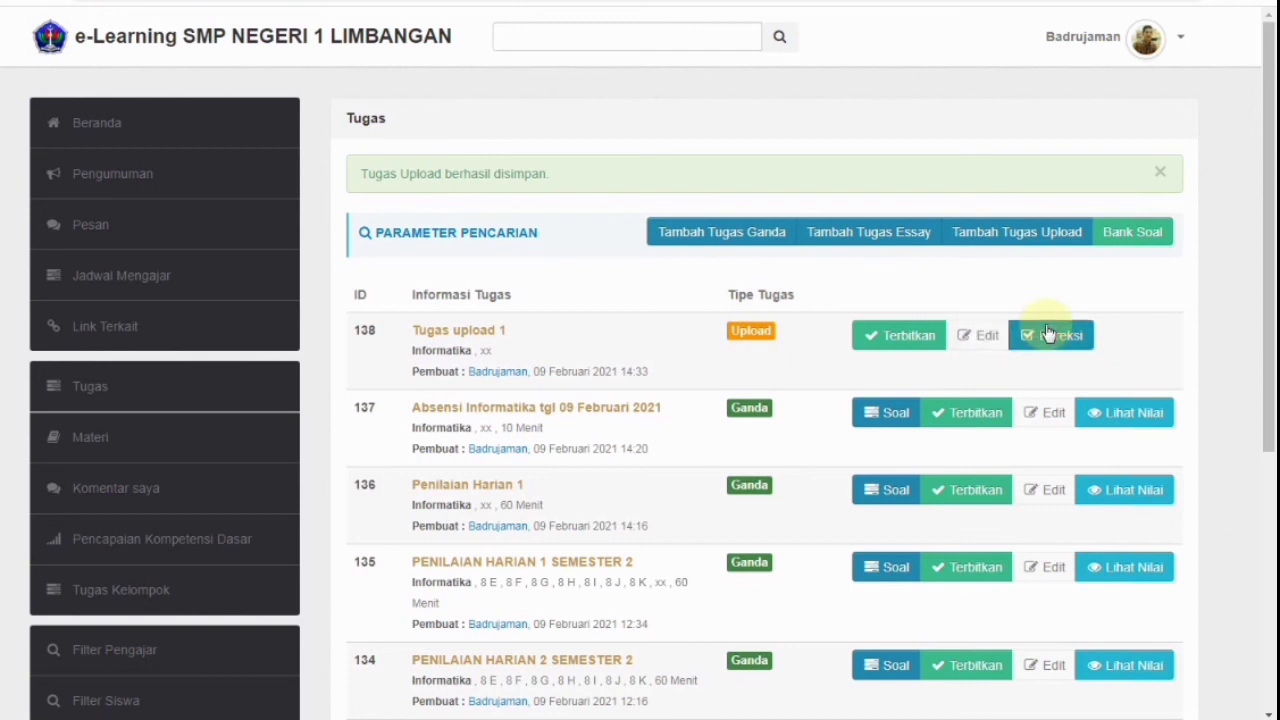
- Publish the Tugas upload 1 assignment and close it again
{"action": "left_click", "coordinate": [900, 345]}
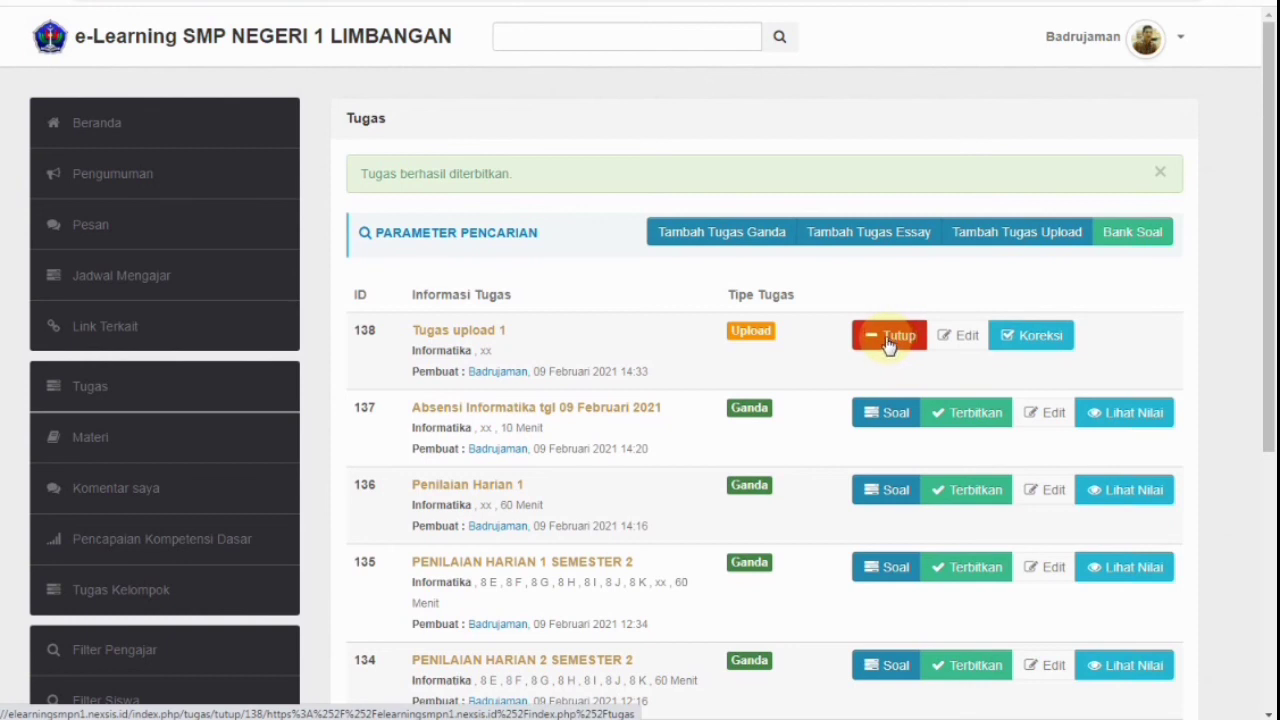
{"action": "left_click", "coordinate": [887, 340]}
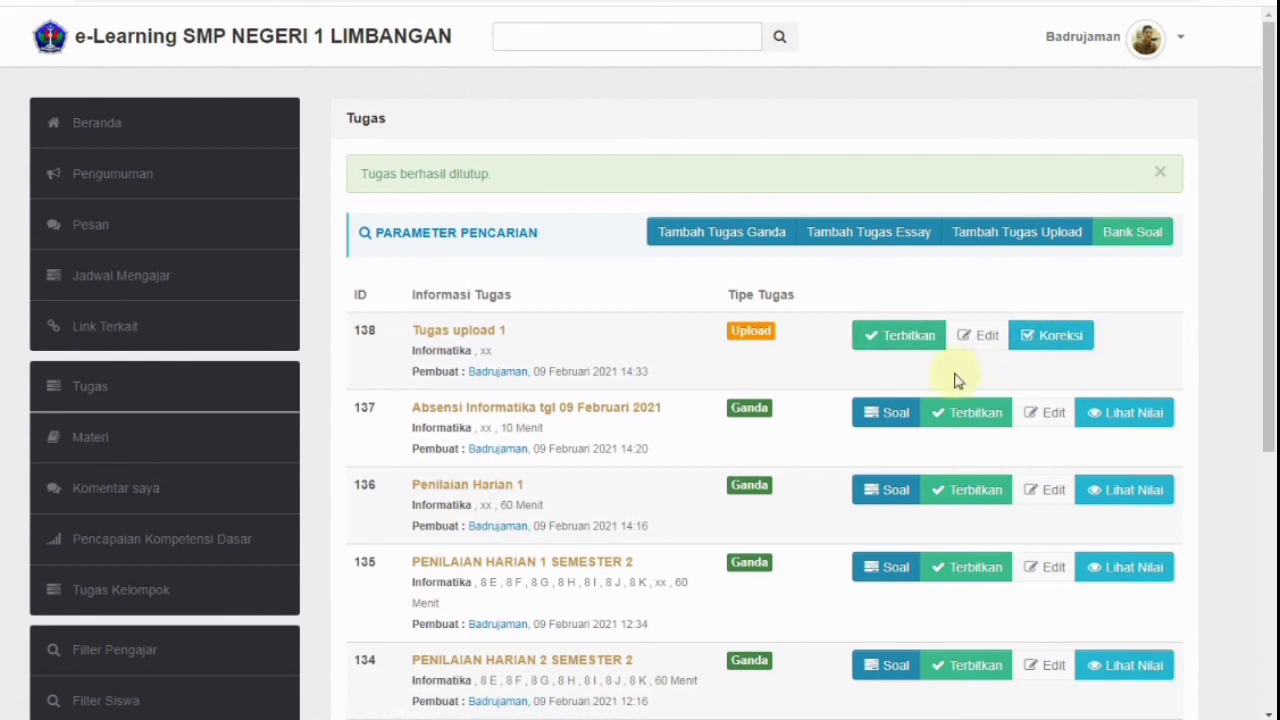
- Open the question management page of the Absensi Informatika tgl 09 Februari 2021 assignment
{"action": "left_click", "coordinate": [966, 412]}
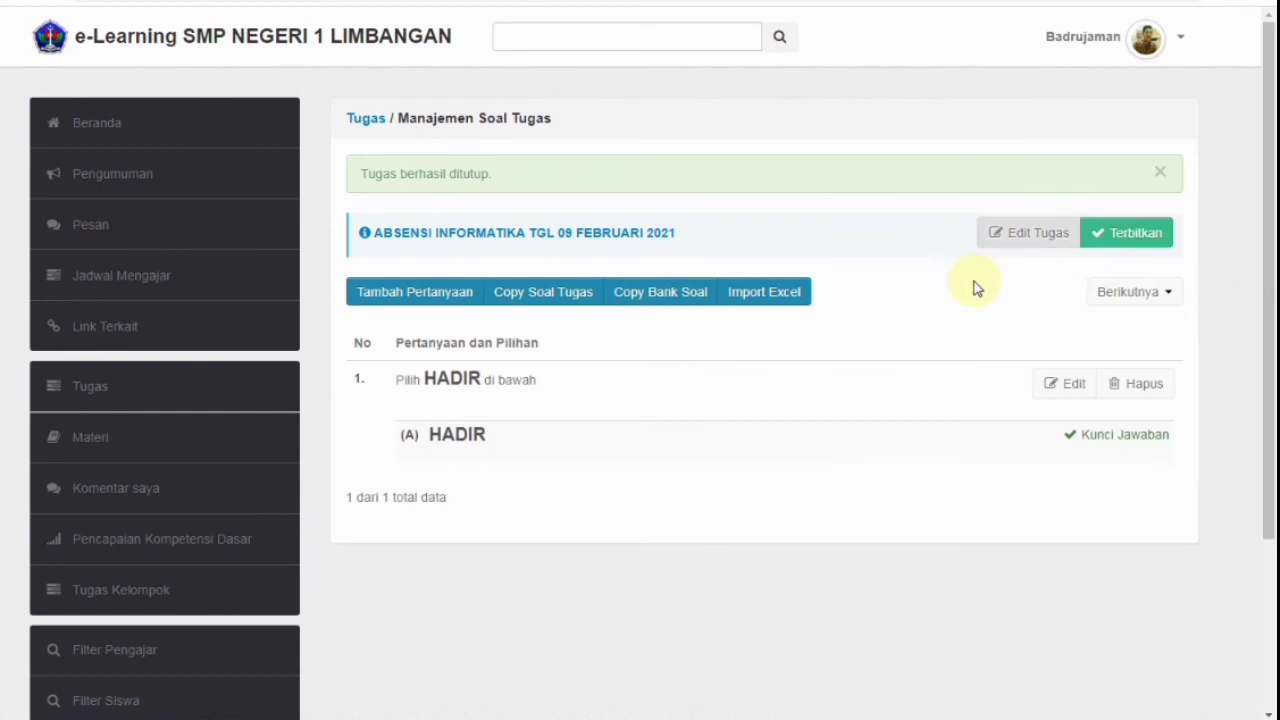